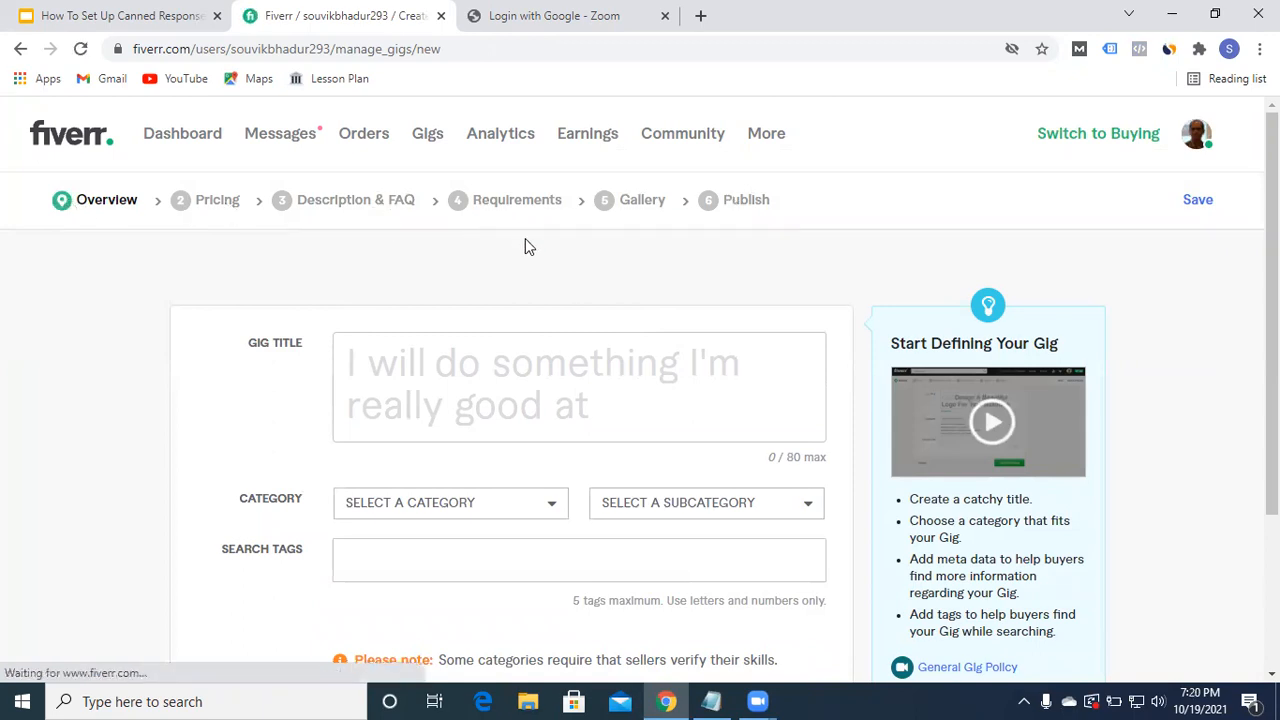
Switch to the 19th Sep note in Notepad and copy its first line, "articles that will rank in Google".
{"action": "mouse_move", "coordinate": [233, 356]}
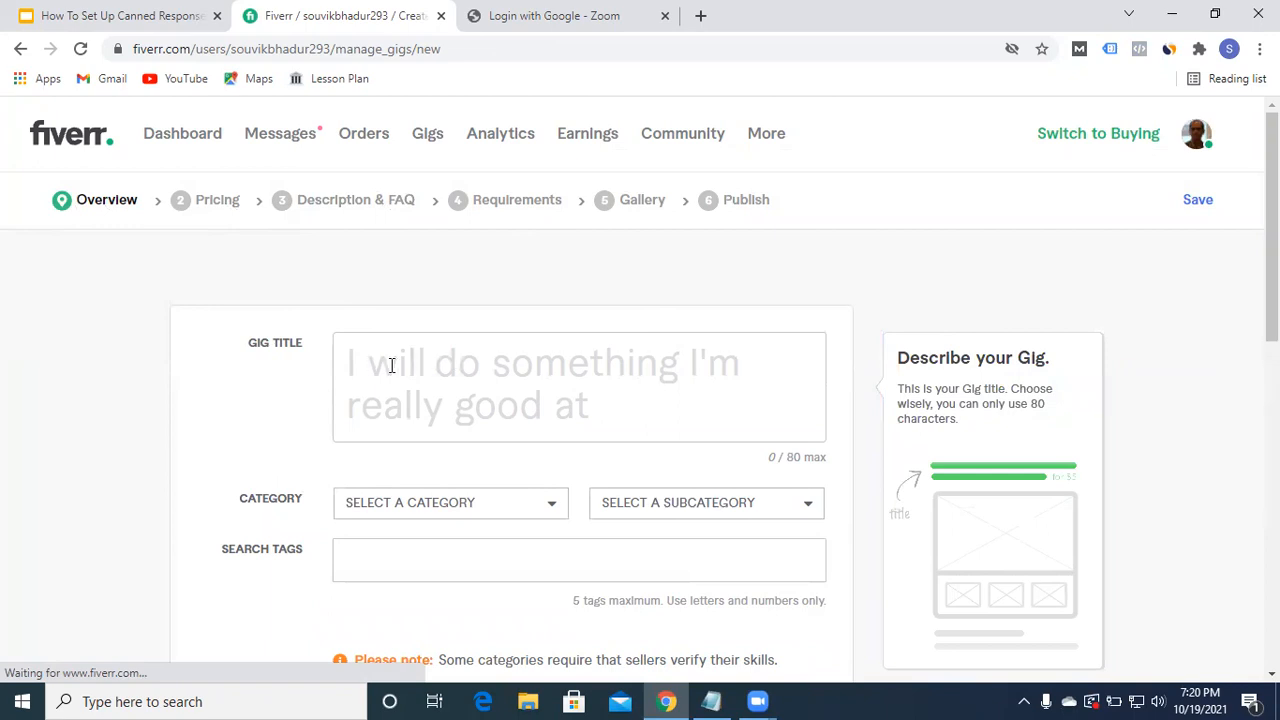
{"action": "left_click", "coordinate": [457, 373]}
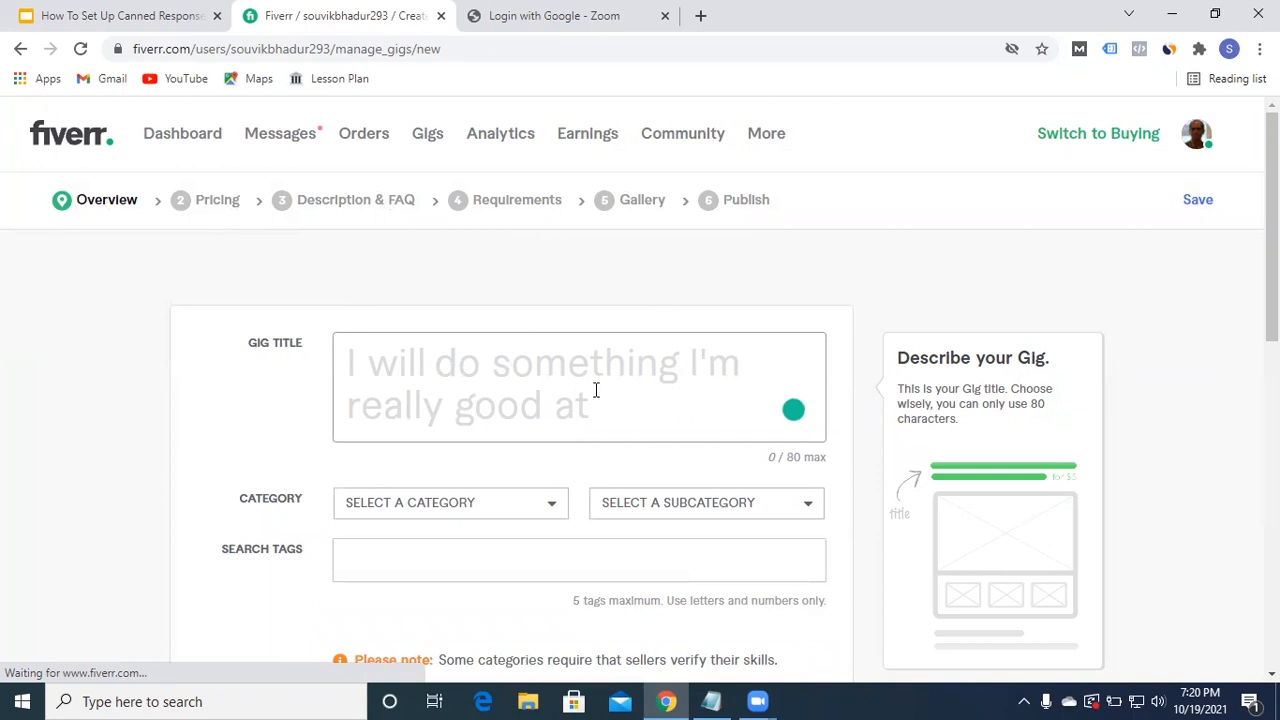
{"action": "left_click", "coordinate": [712, 700]}
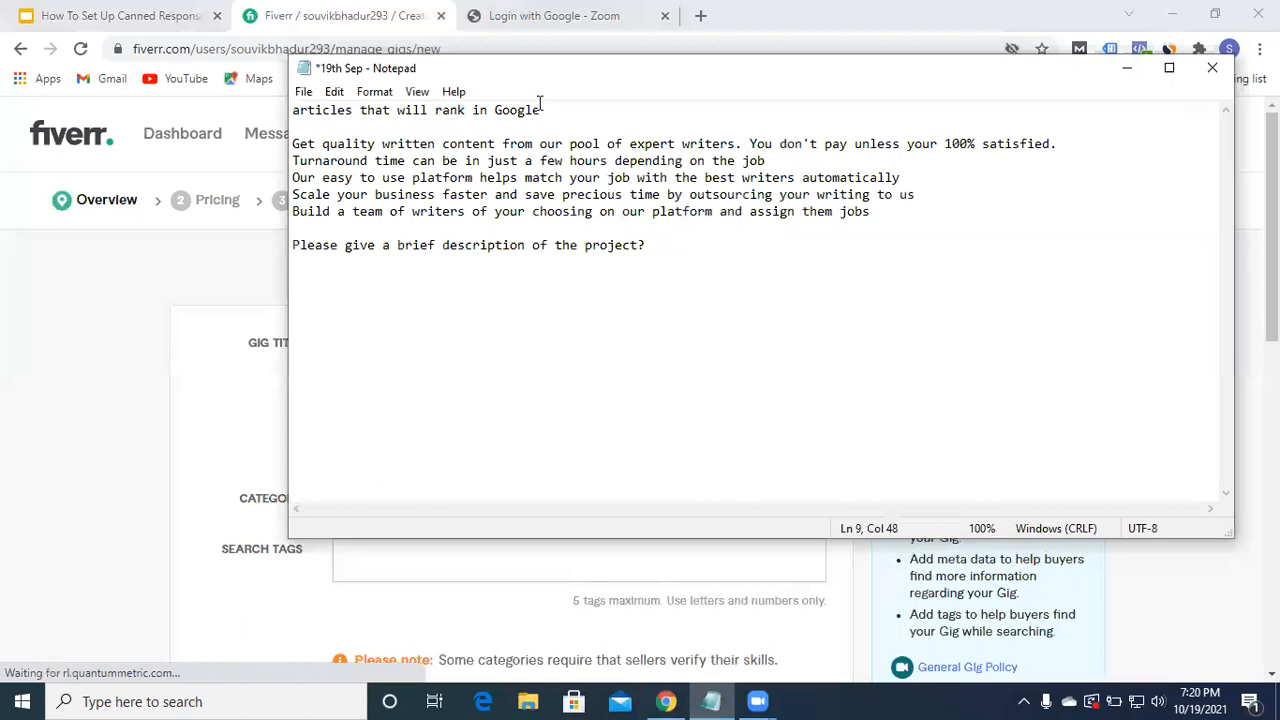
{"action": "left_click_drag", "start_coordinate": [555, 115], "coordinate": [284, 105]}
{"action": "key", "text": "ctrl+c"}
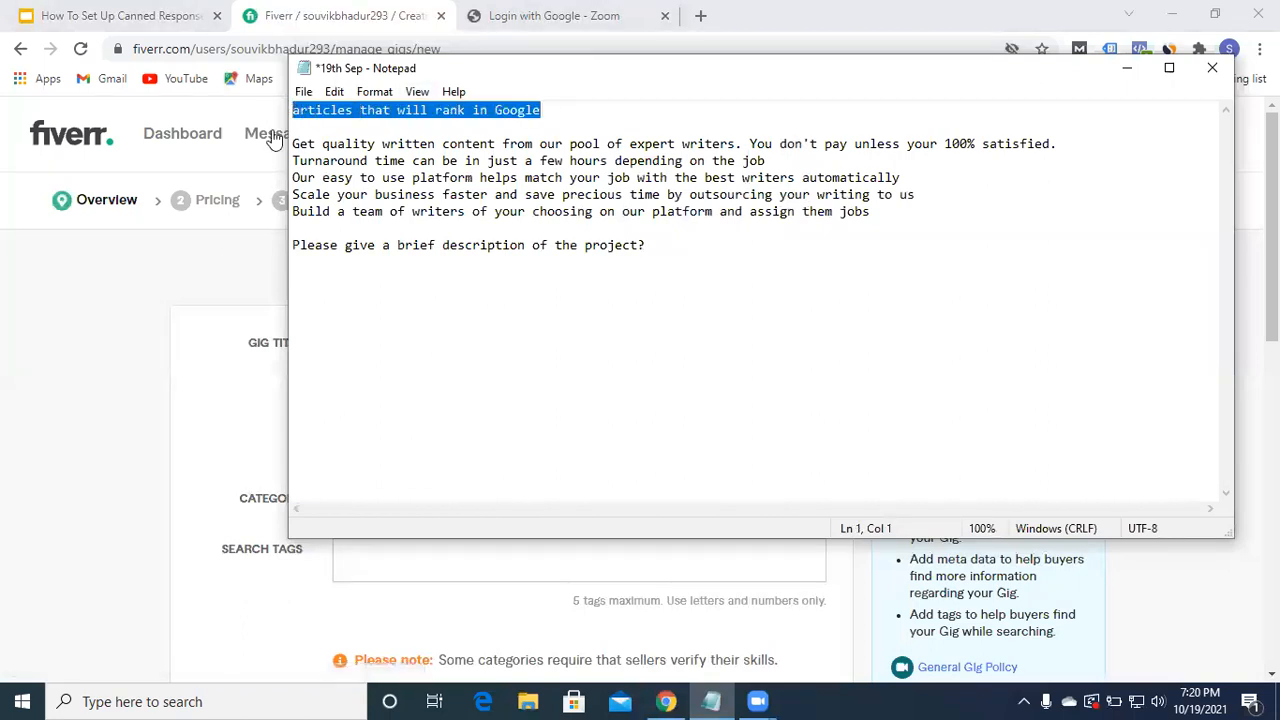
Back in the Fiverr gig form, paste the copied text as the gig title and append "SERP" to it.
{"action": "left_click", "coordinate": [206, 263]}
{"action": "left_click", "coordinate": [480, 409]}
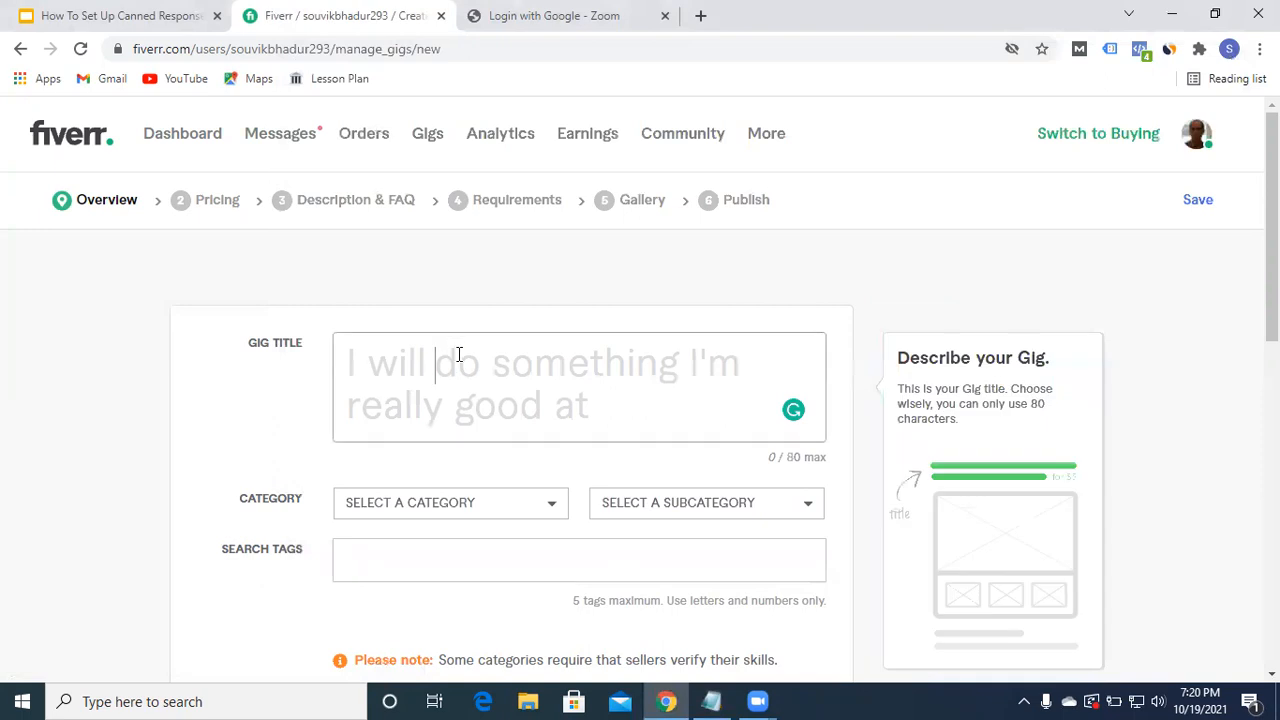
{"action": "key", "text": "ctrl+v"}
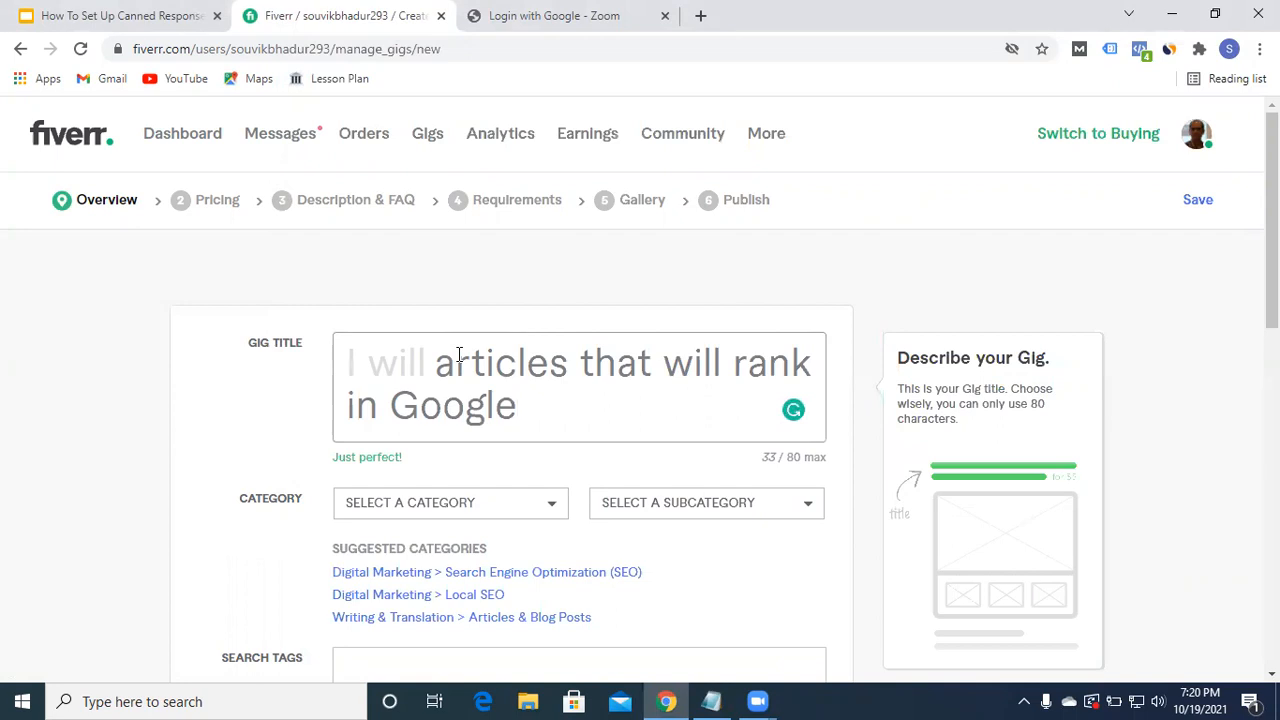
{"action": "type", "text": "SERP"}
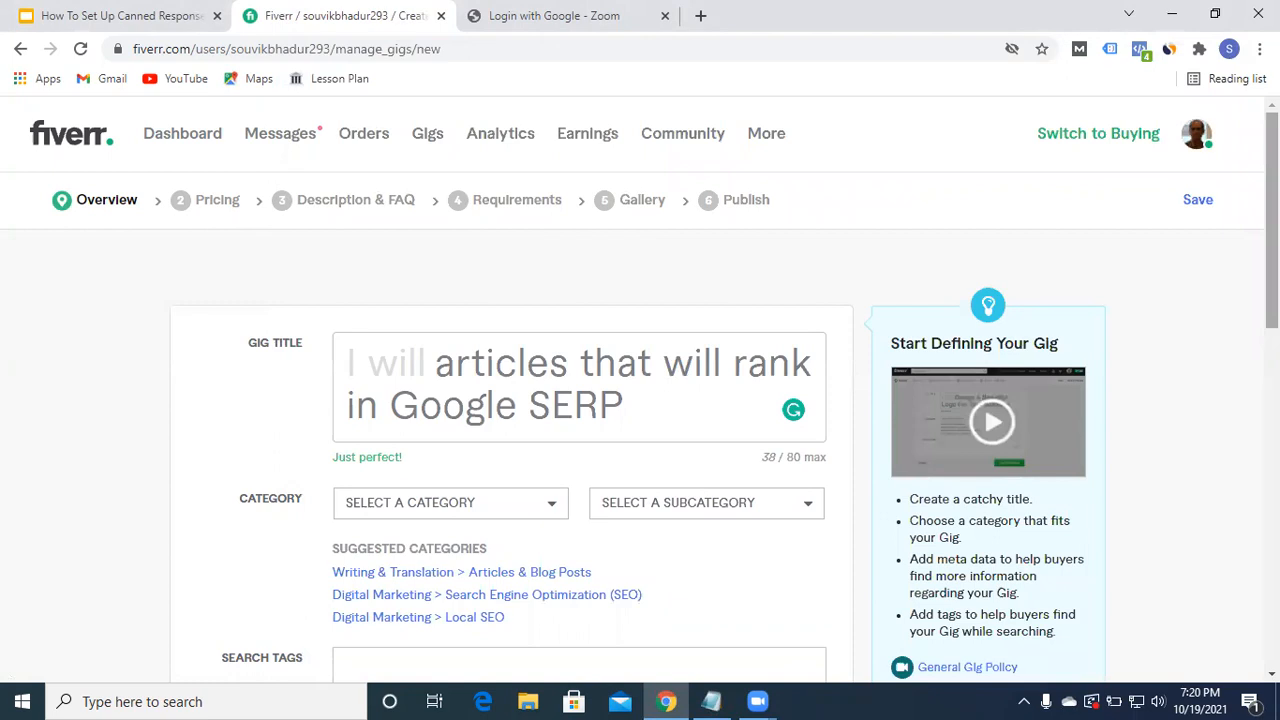
Set the gig's category to Writing & Translation and its subcategory to Articles & Blog Posts.
{"action": "scroll", "coordinate": [590, 354], "scroll_direction": "down", "scroll_amount": 3}
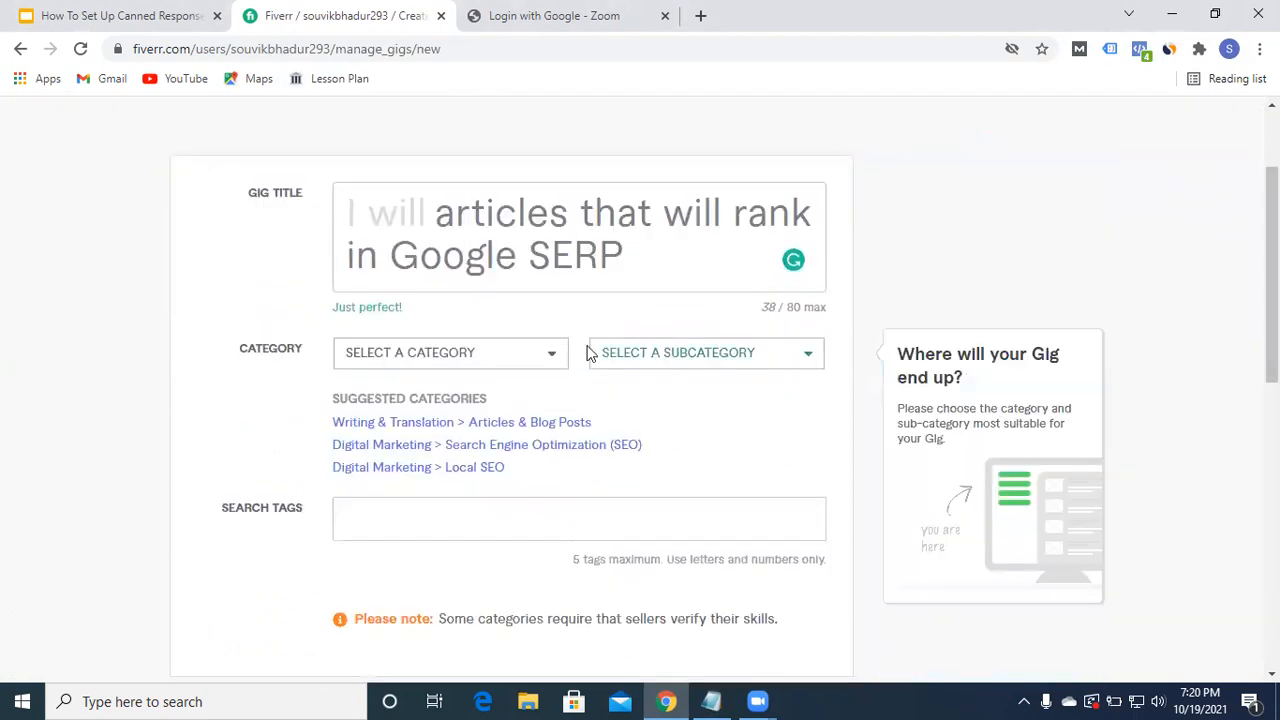
{"action": "left_click", "coordinate": [501, 362]}
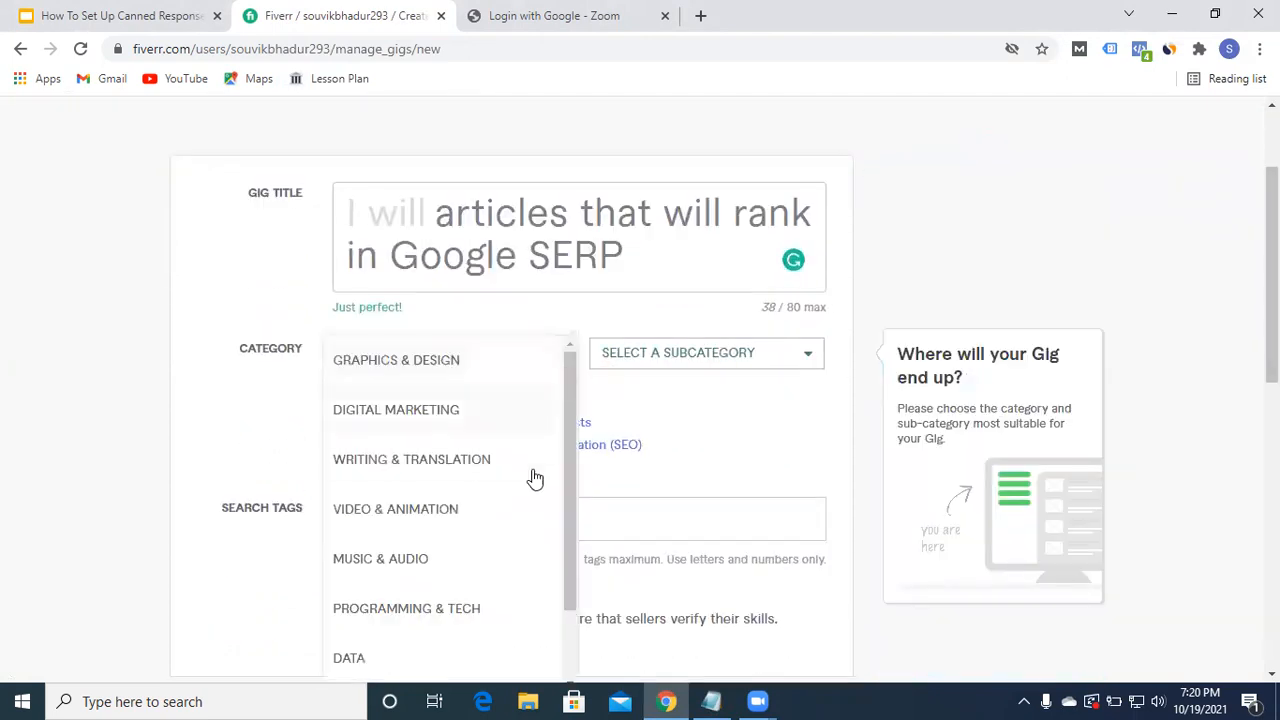
{"action": "left_click", "coordinate": [442, 462]}
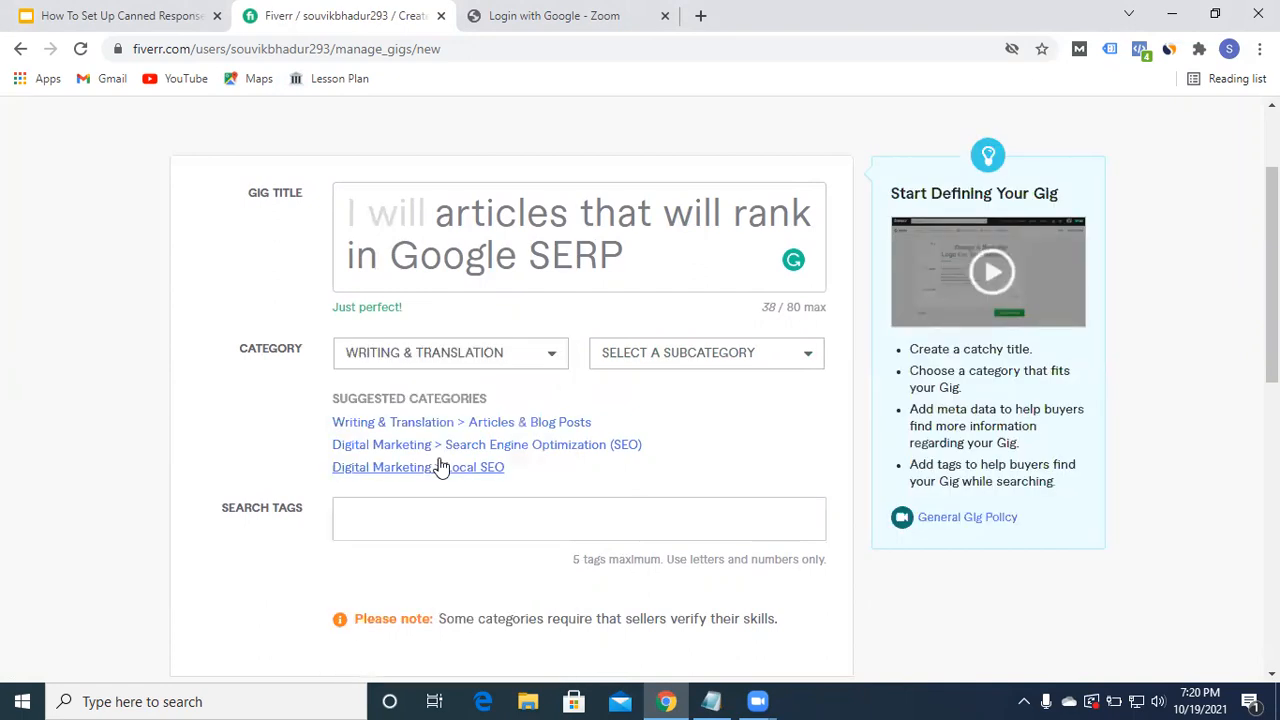
{"action": "left_click", "coordinate": [700, 358]}
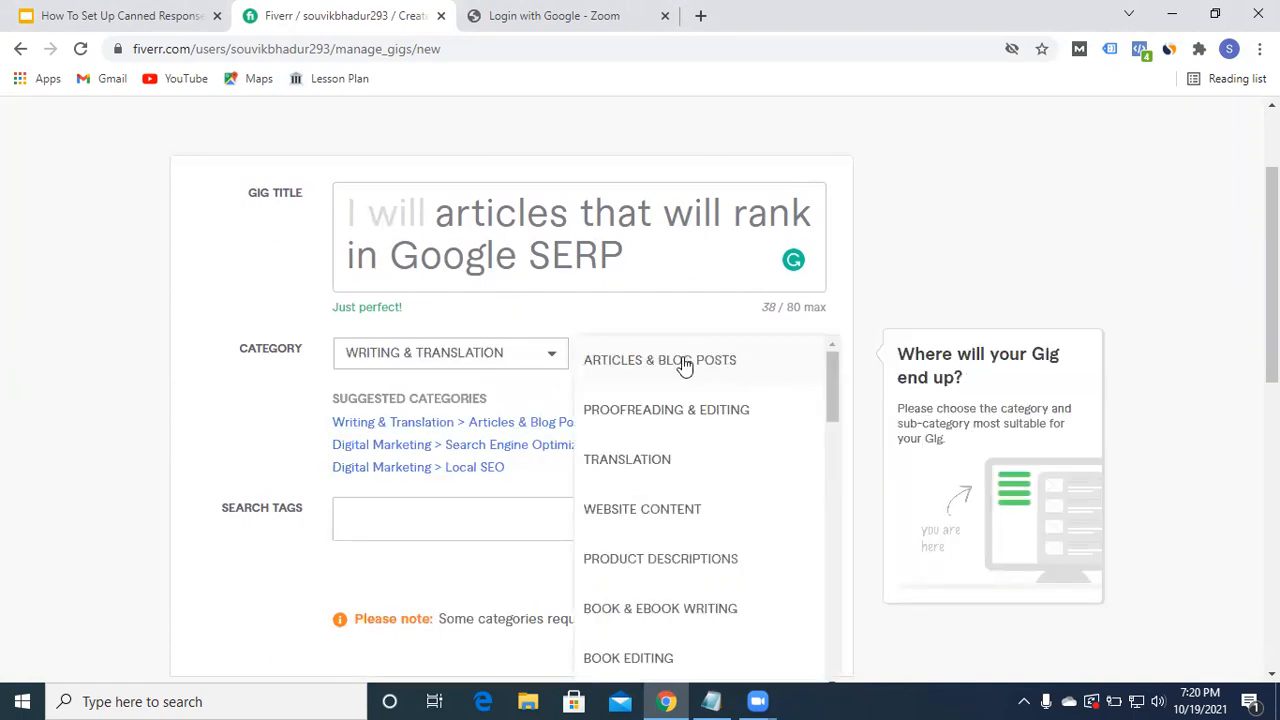
{"action": "left_click", "coordinate": [684, 362]}
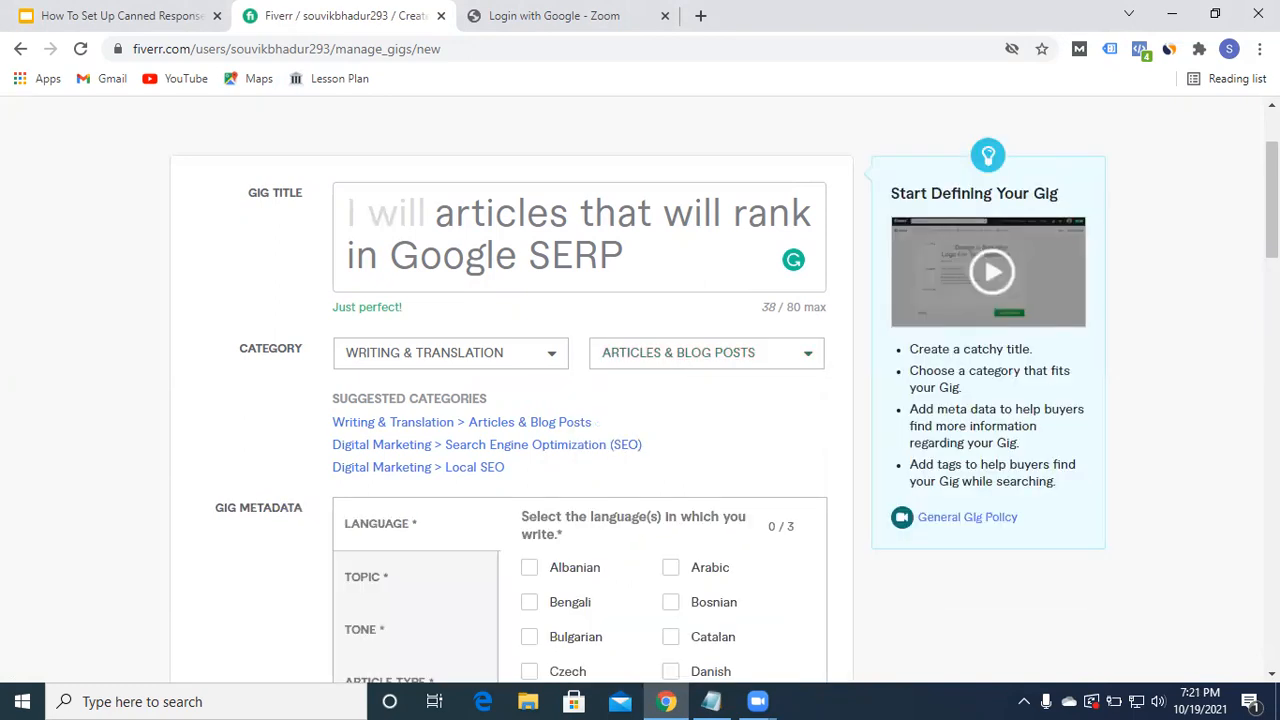
Select English as the writing language in the gig metadata.
{"action": "scroll", "coordinate": [726, 390], "scroll_direction": "down", "scroll_amount": 2}
{"action": "scroll", "coordinate": [726, 390], "scroll_direction": "up", "scroll_amount": 1}
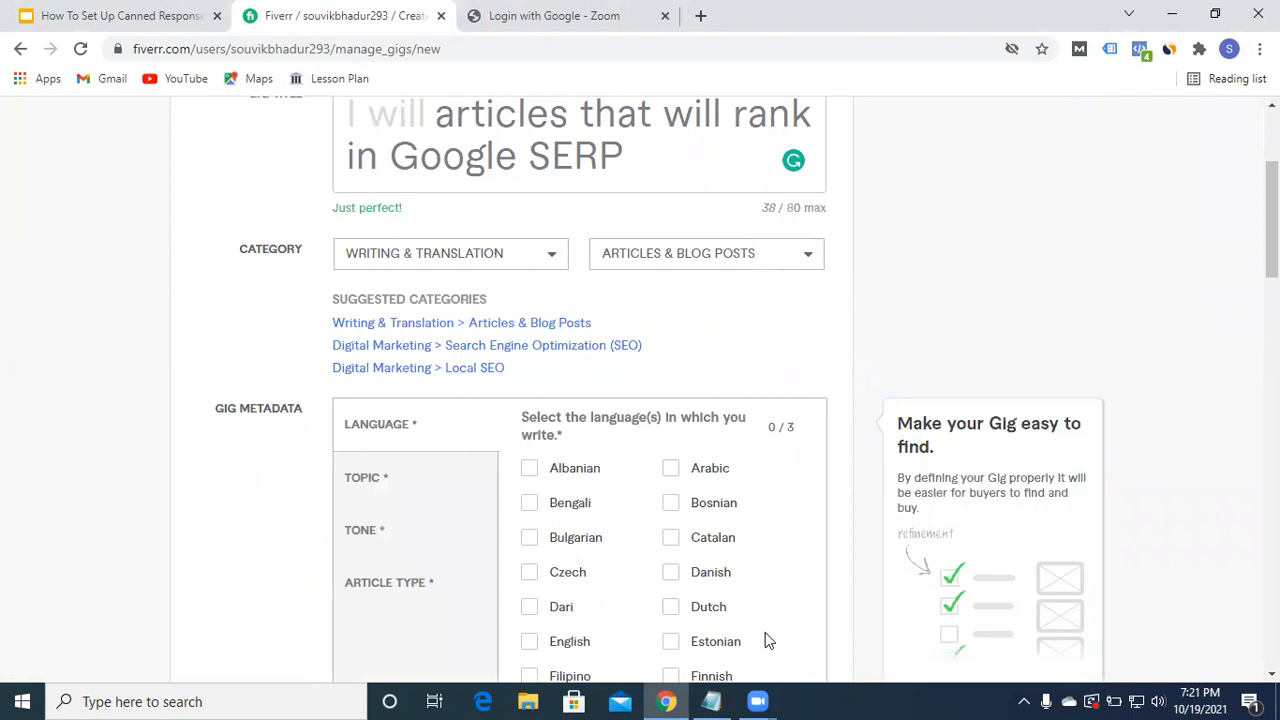
{"action": "left_click", "coordinate": [527, 643]}
Choose General and Fitness as the article topics in the gig metadata.
{"action": "left_click", "coordinate": [384, 482]}
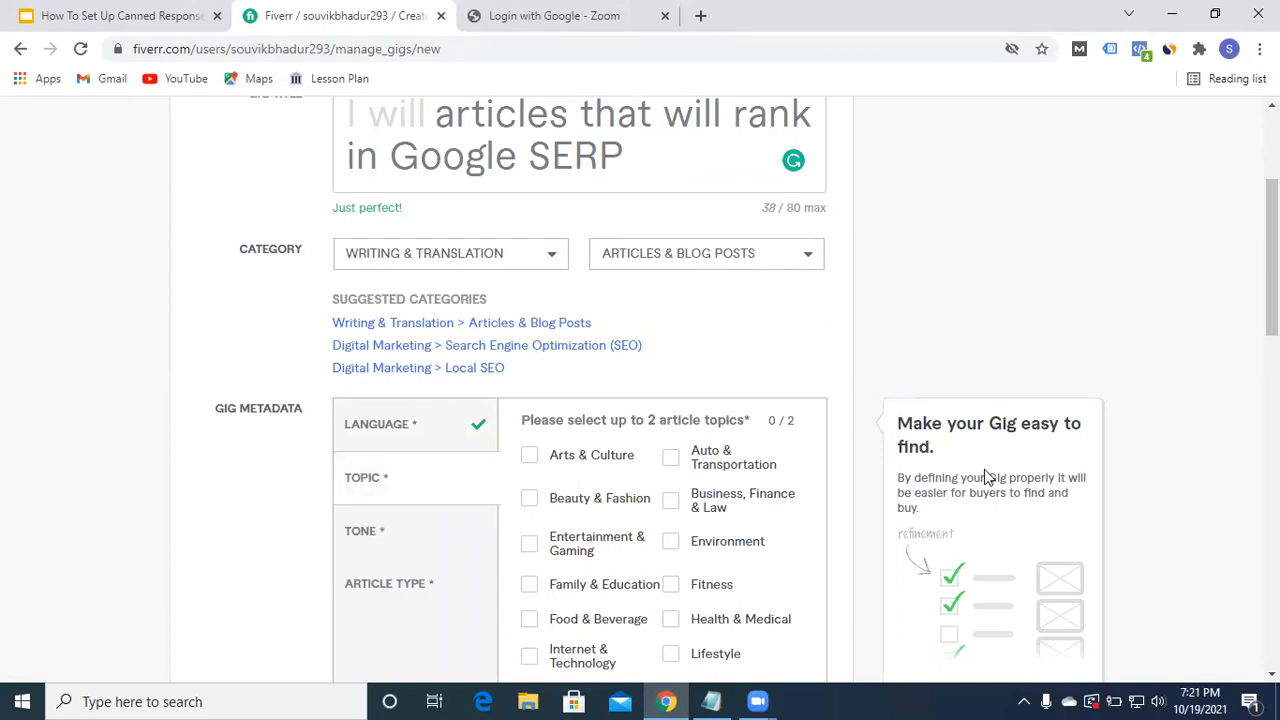
{"action": "scroll", "coordinate": [640, 400], "scroll_direction": "down", "scroll_amount": 4}
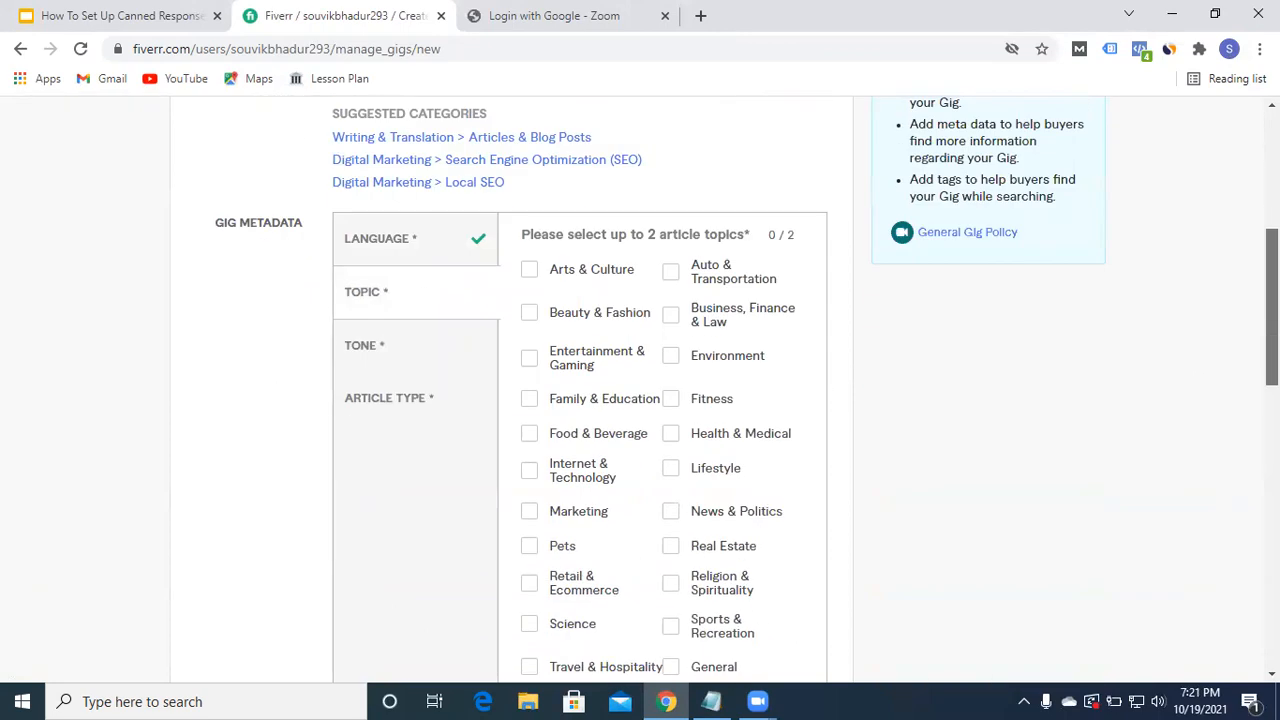
{"action": "scroll", "coordinate": [640, 400], "scroll_direction": "up", "scroll_amount": 1}
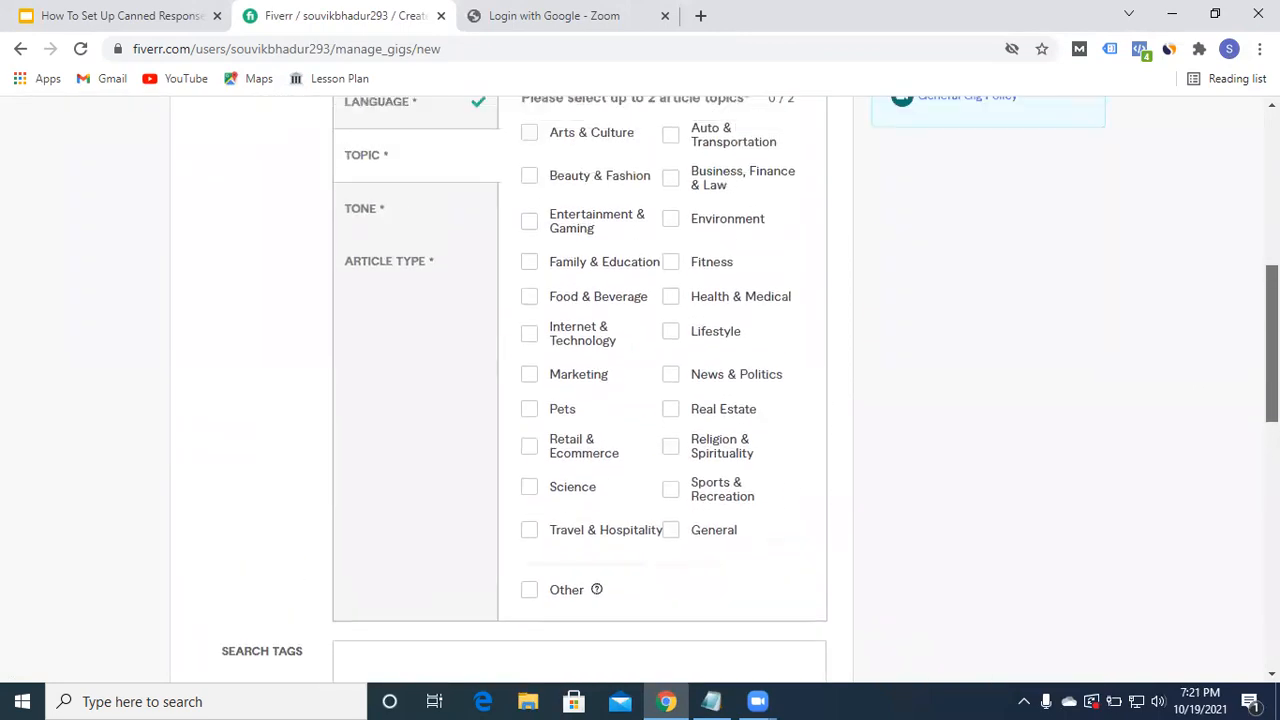
{"action": "left_click", "coordinate": [673, 533]}
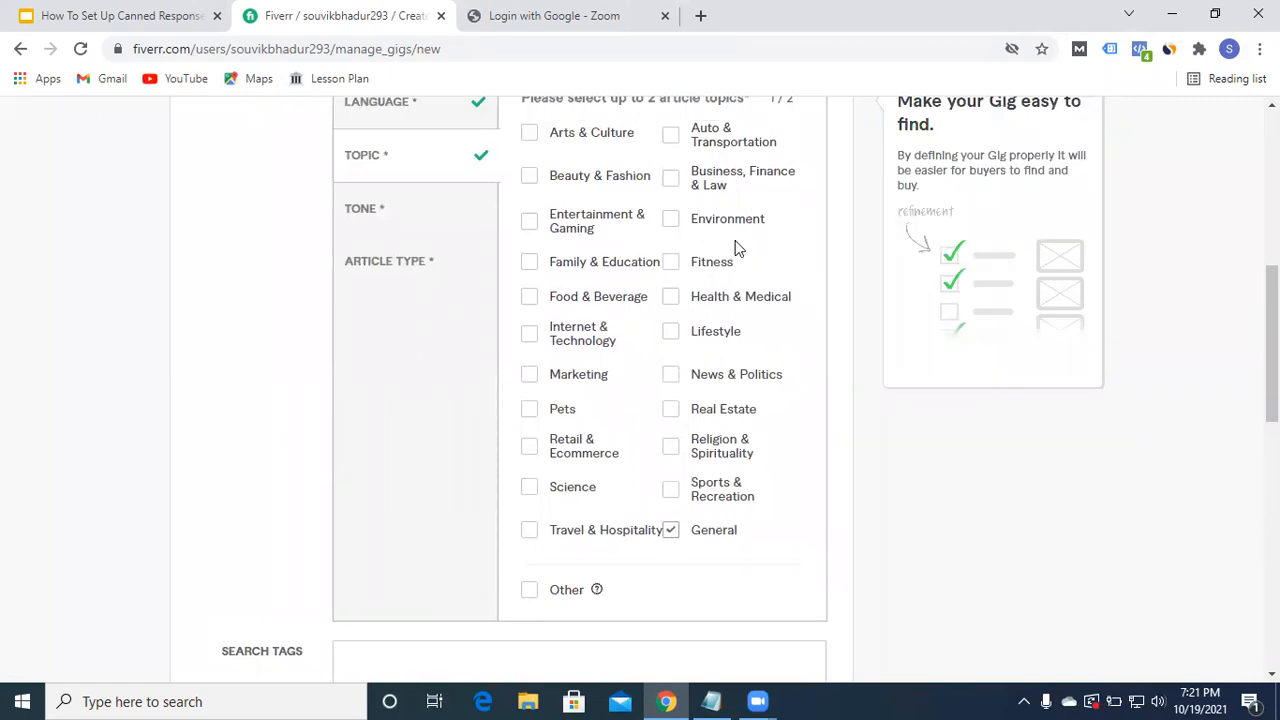
{"action": "left_click", "coordinate": [671, 263]}
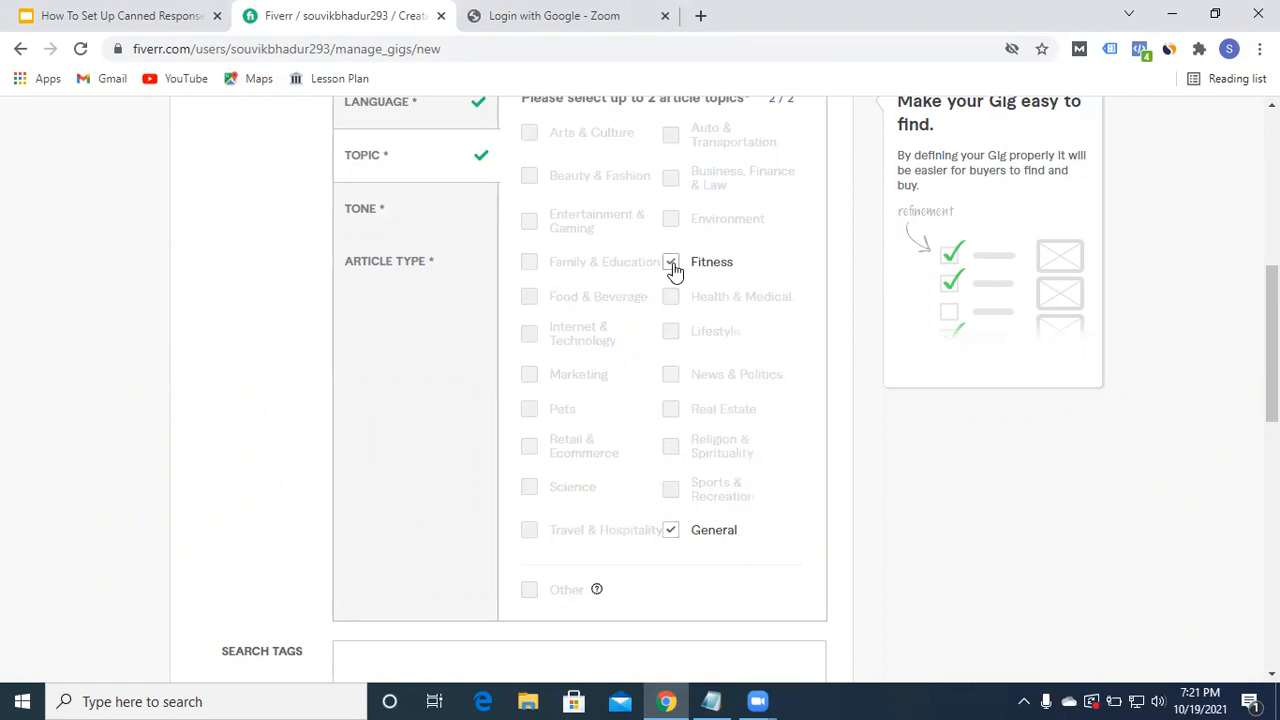
Set the article's tone of voice to Conversational in the gig metadata.
{"action": "left_click", "coordinate": [363, 213]}
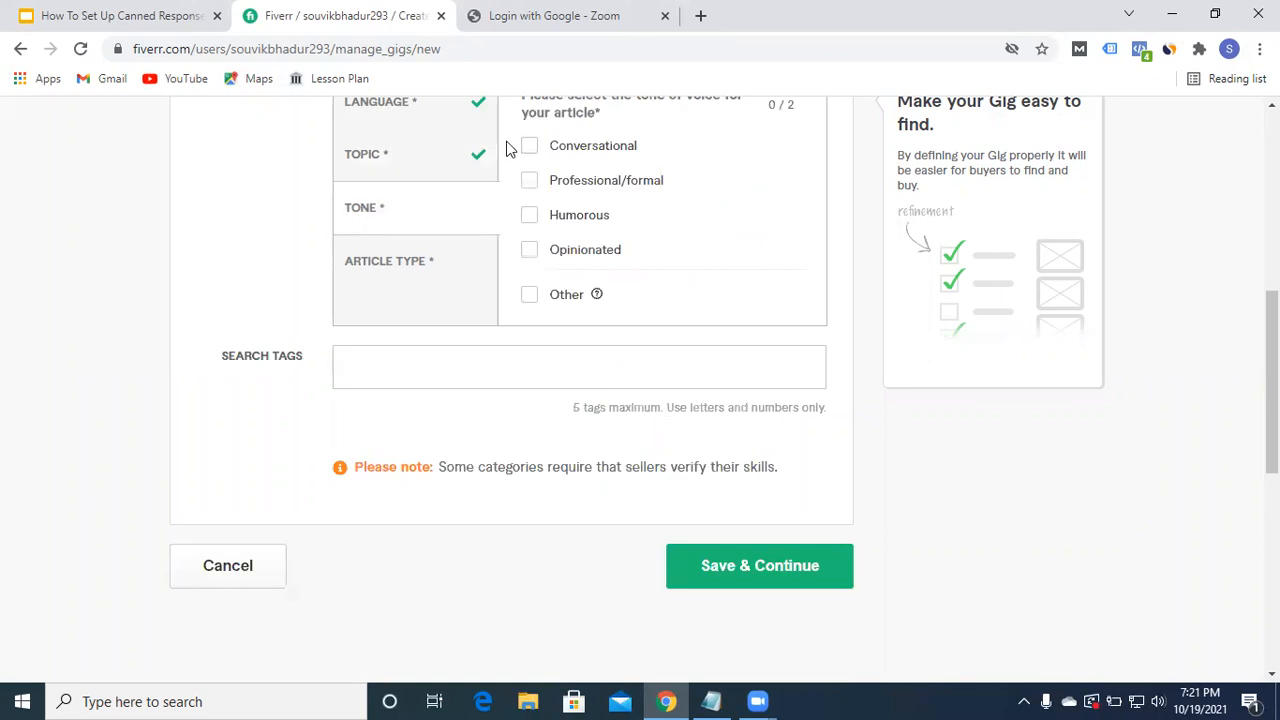
{"action": "scroll", "coordinate": [941, 169], "scroll_direction": "up", "scroll_amount": 1}
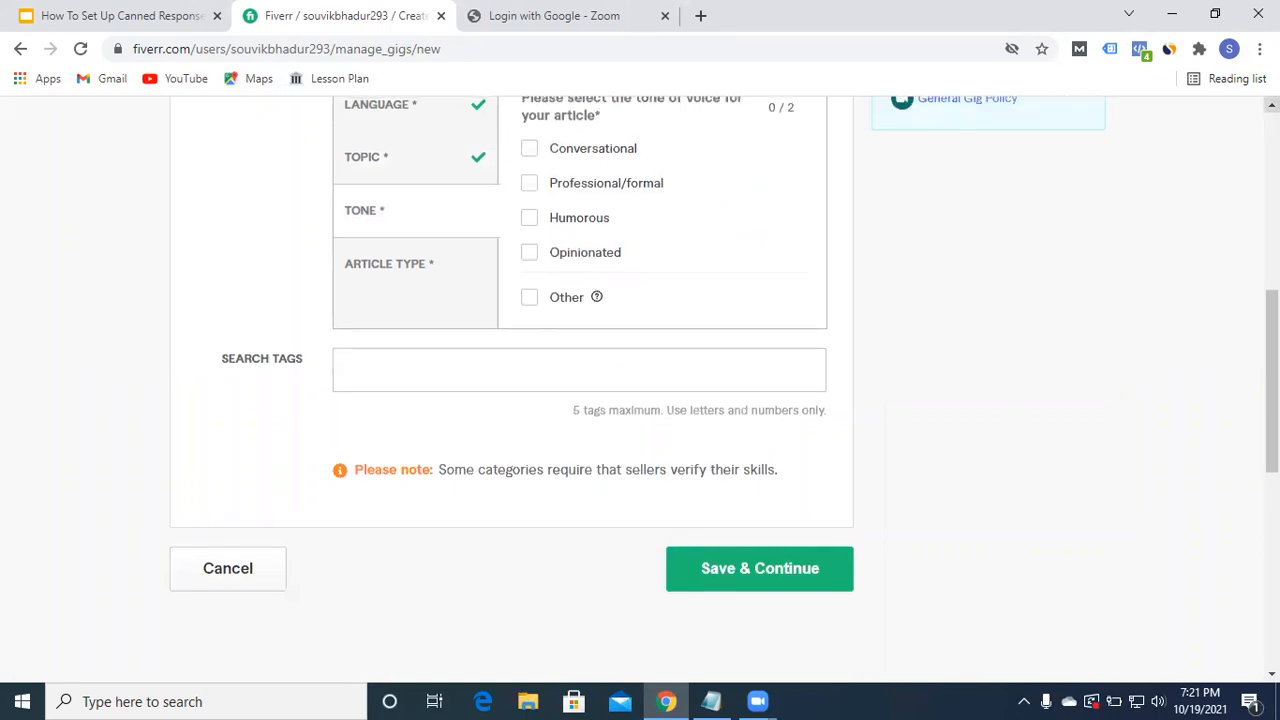
{"action": "left_click", "coordinate": [529, 222]}
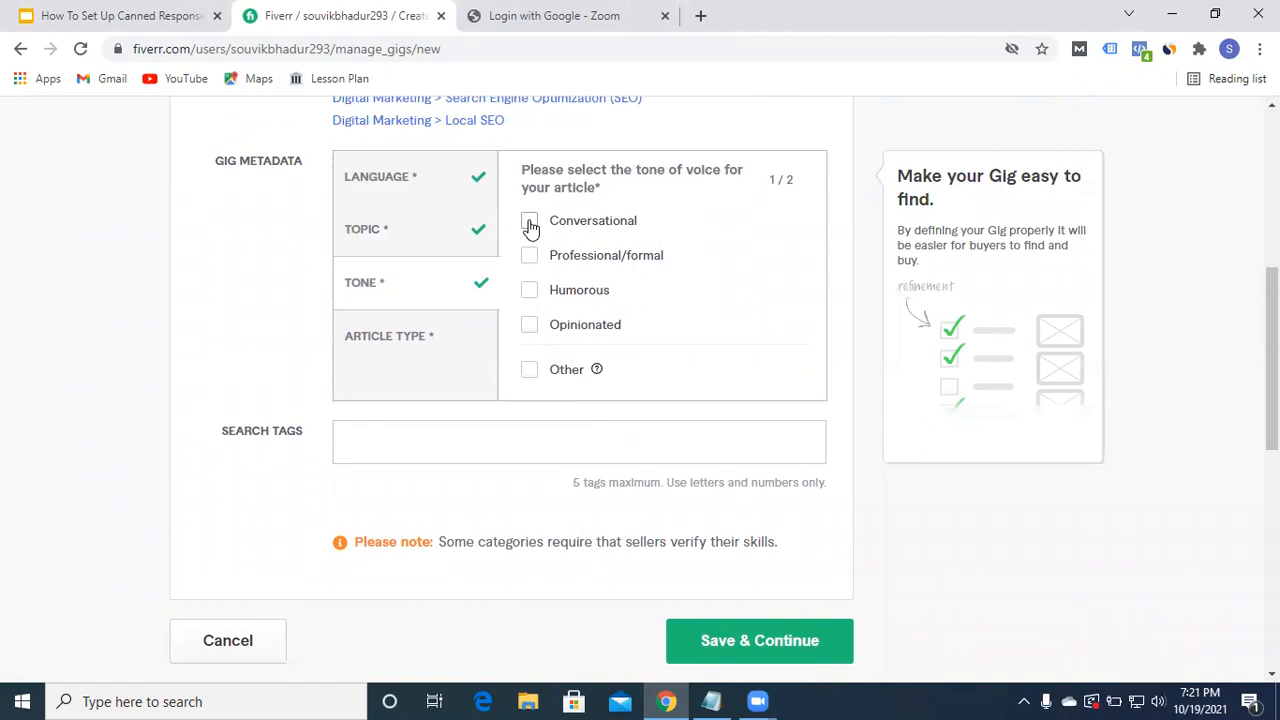
Select Informational, News story and Instructional/how-to as the article types in the gig metadata.
{"action": "left_click", "coordinate": [392, 338]}
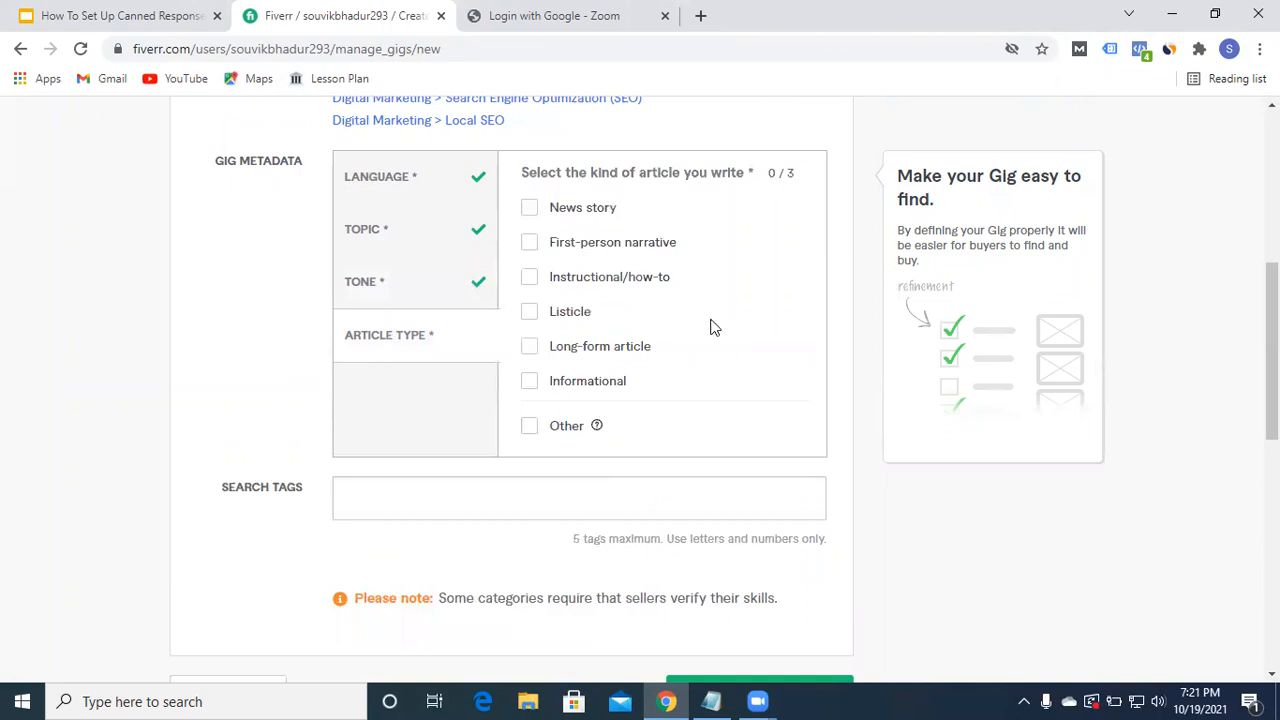
{"action": "left_click", "coordinate": [530, 383]}
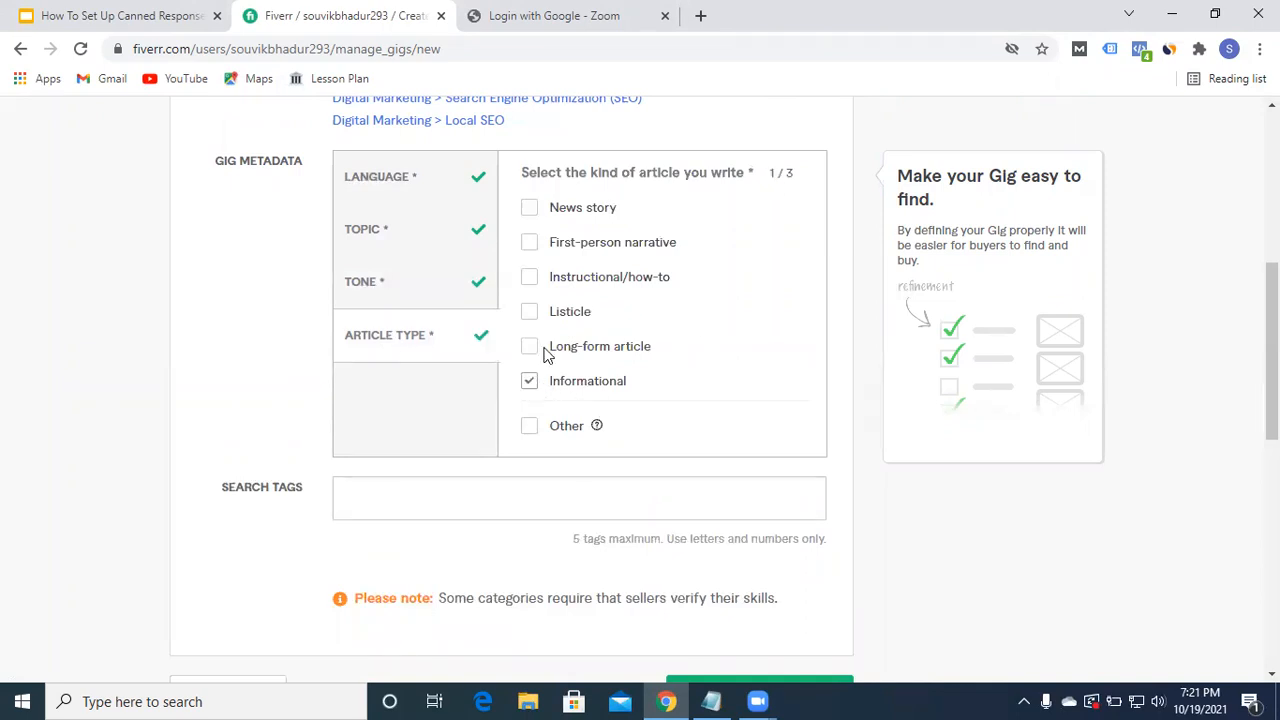
{"action": "left_click", "coordinate": [529, 208]}
{"action": "left_click", "coordinate": [537, 285]}
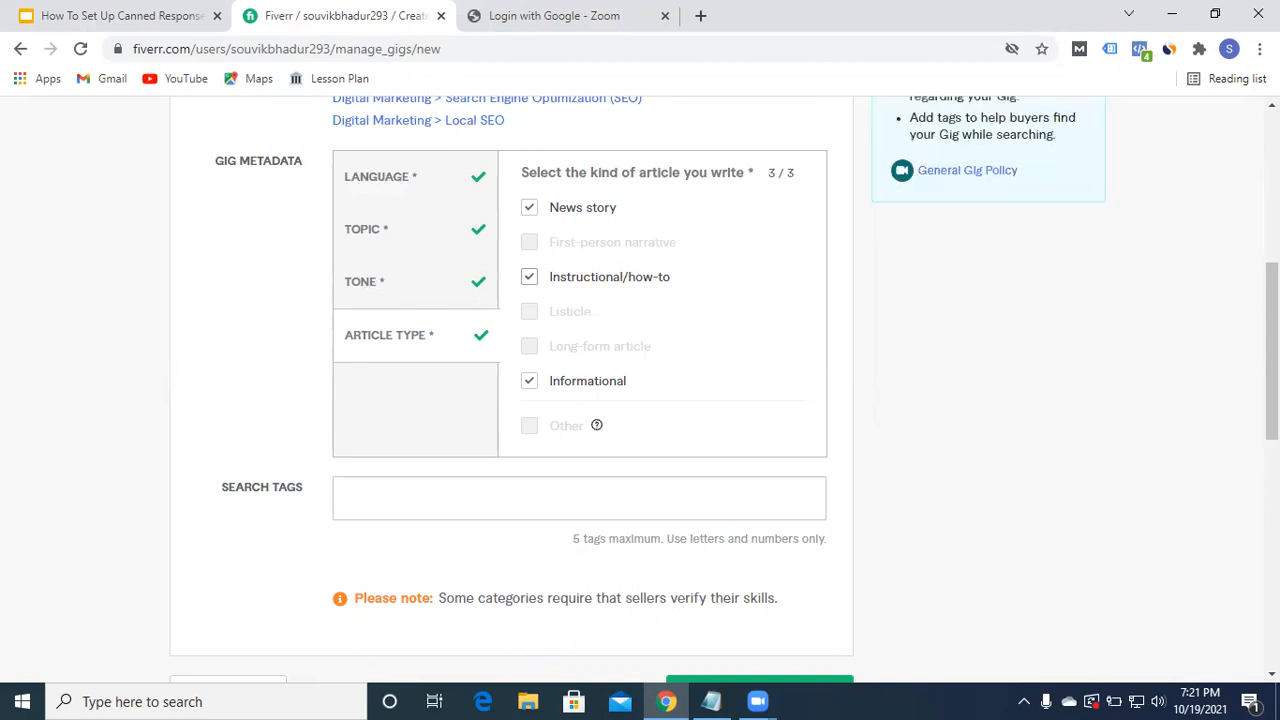
Add the suggested search tags "article writing" and "blog post" to the gig.
{"action": "left_click_drag", "start_coordinate": [1272, 350], "coordinate": [1272, 338]}
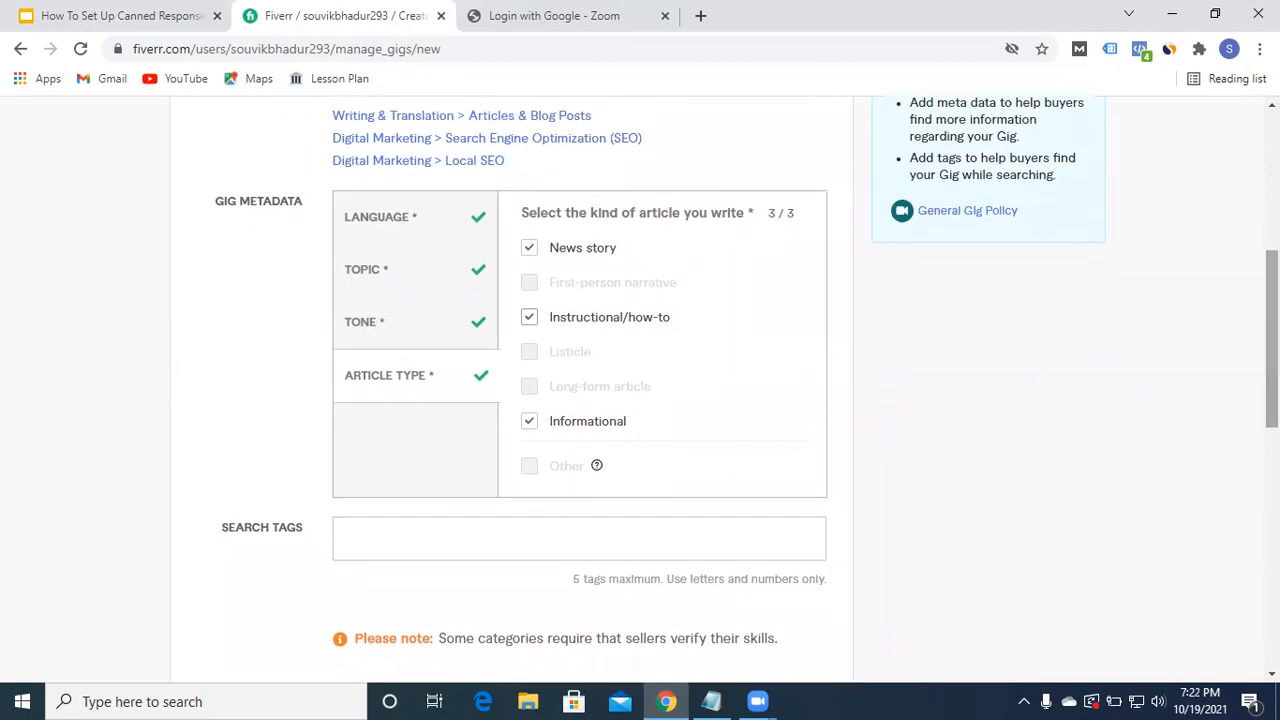
{"action": "left_click", "coordinate": [592, 530]}
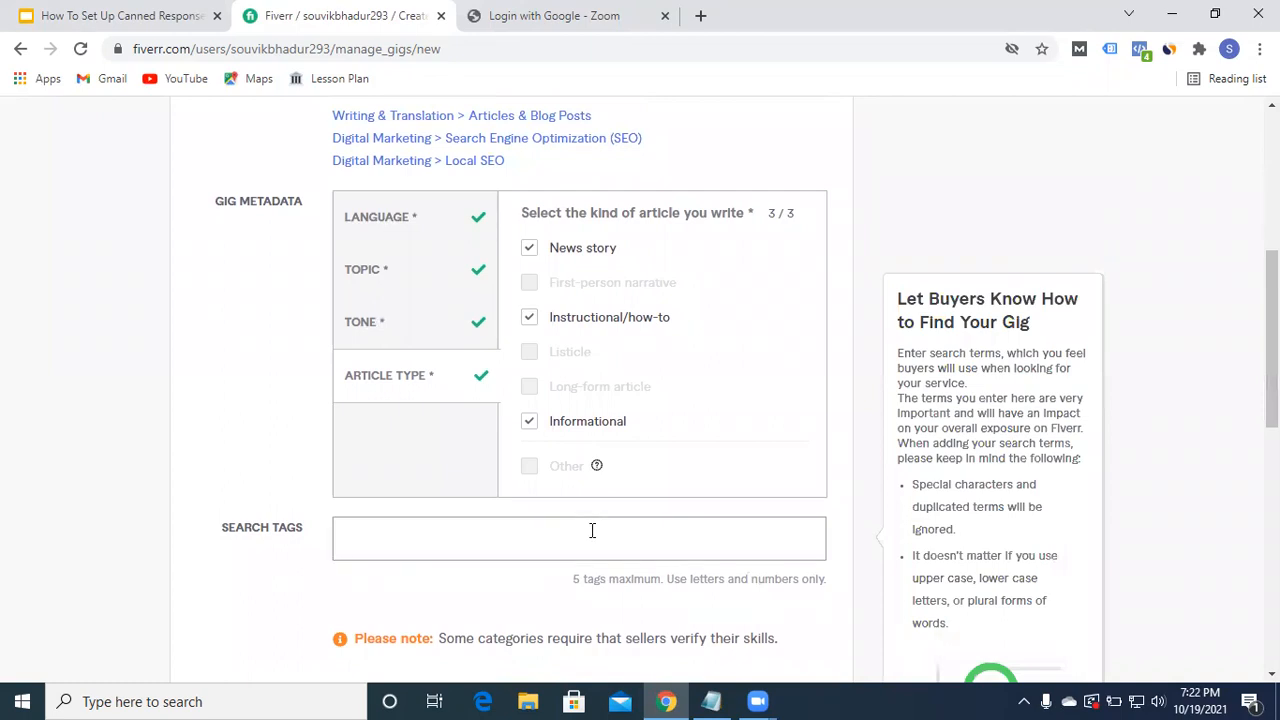
{"action": "type", "text": "arti"}
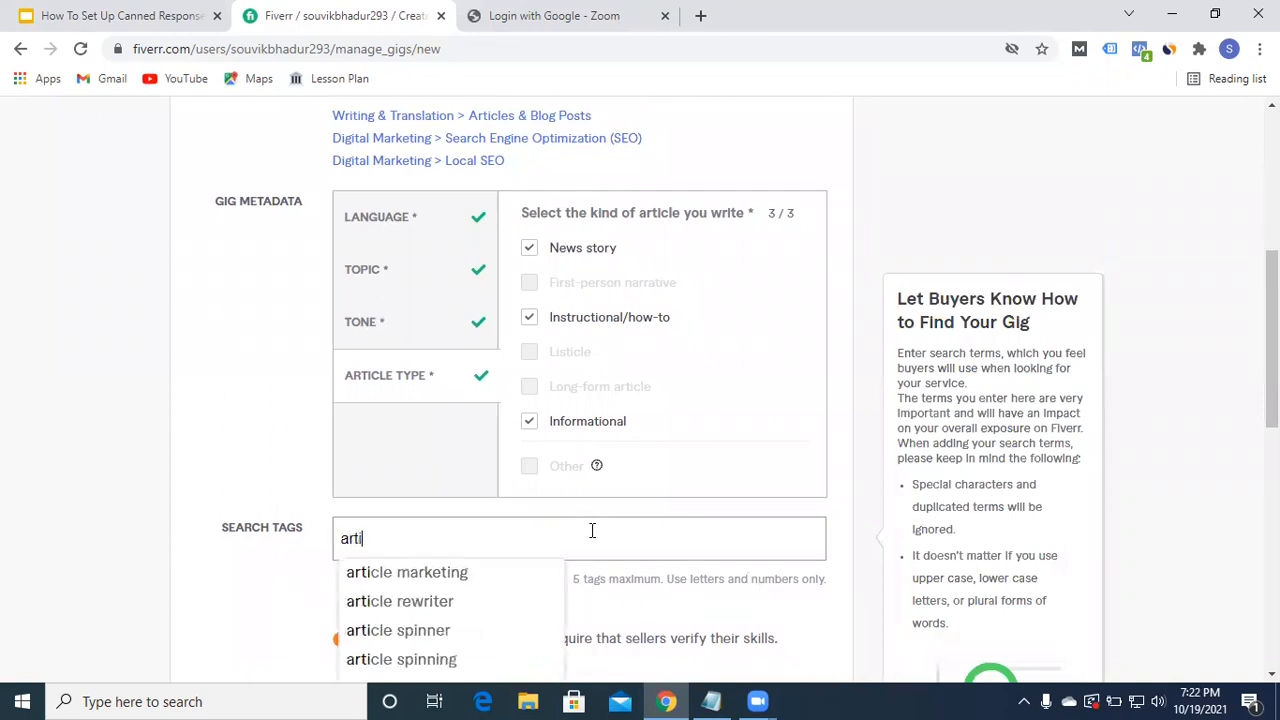
{"action": "type", "text": "cle"}
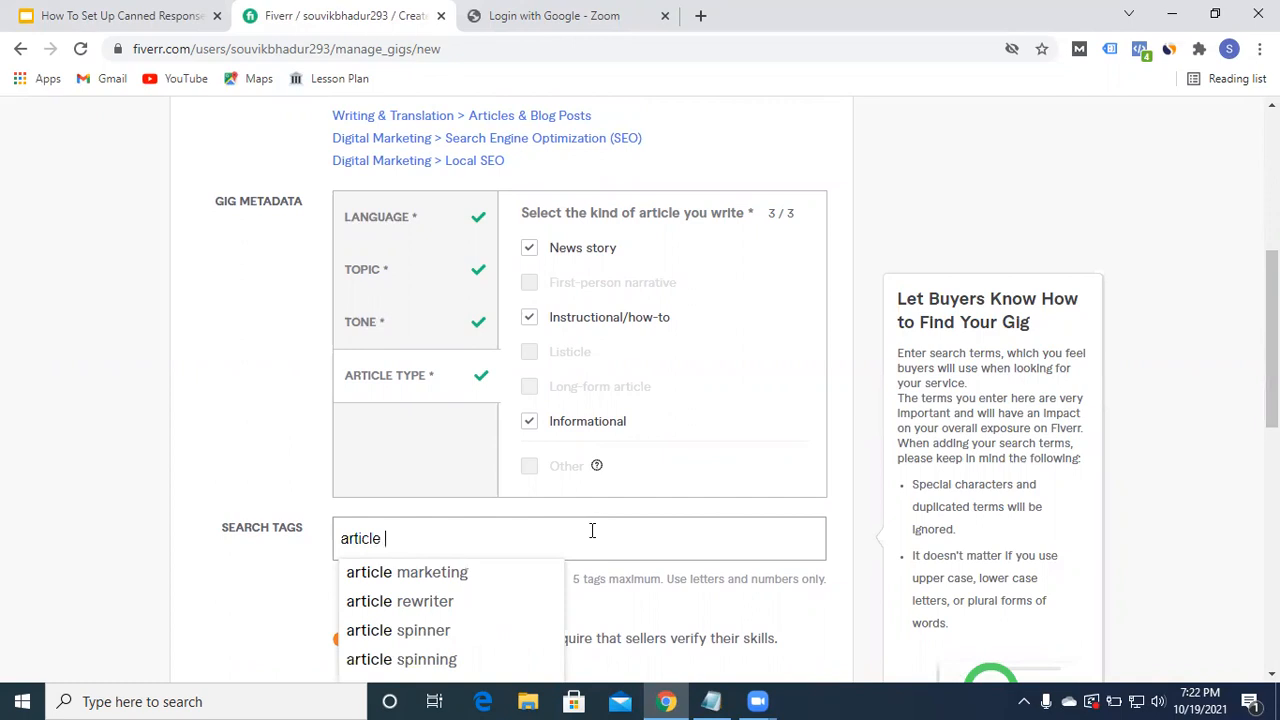
{"action": "type", "text": " wr"}
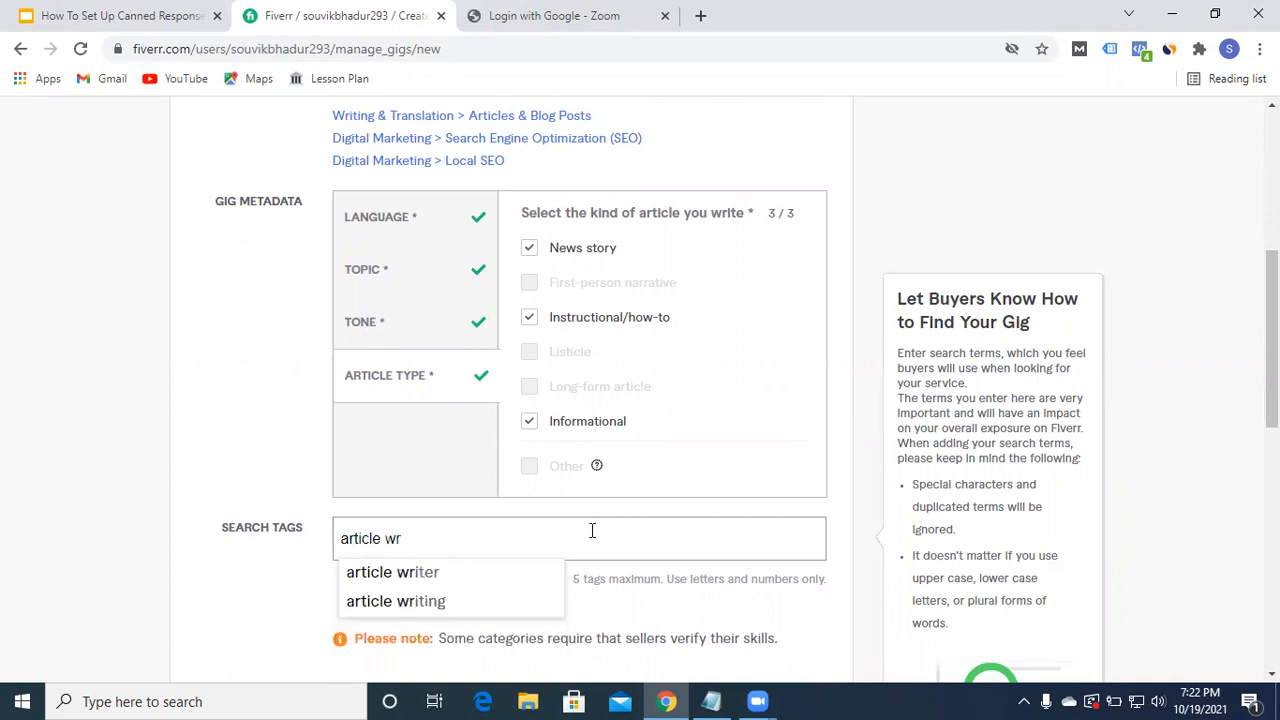
{"action": "left_click", "coordinate": [521, 600]}
{"action": "type", "text": "blog"}
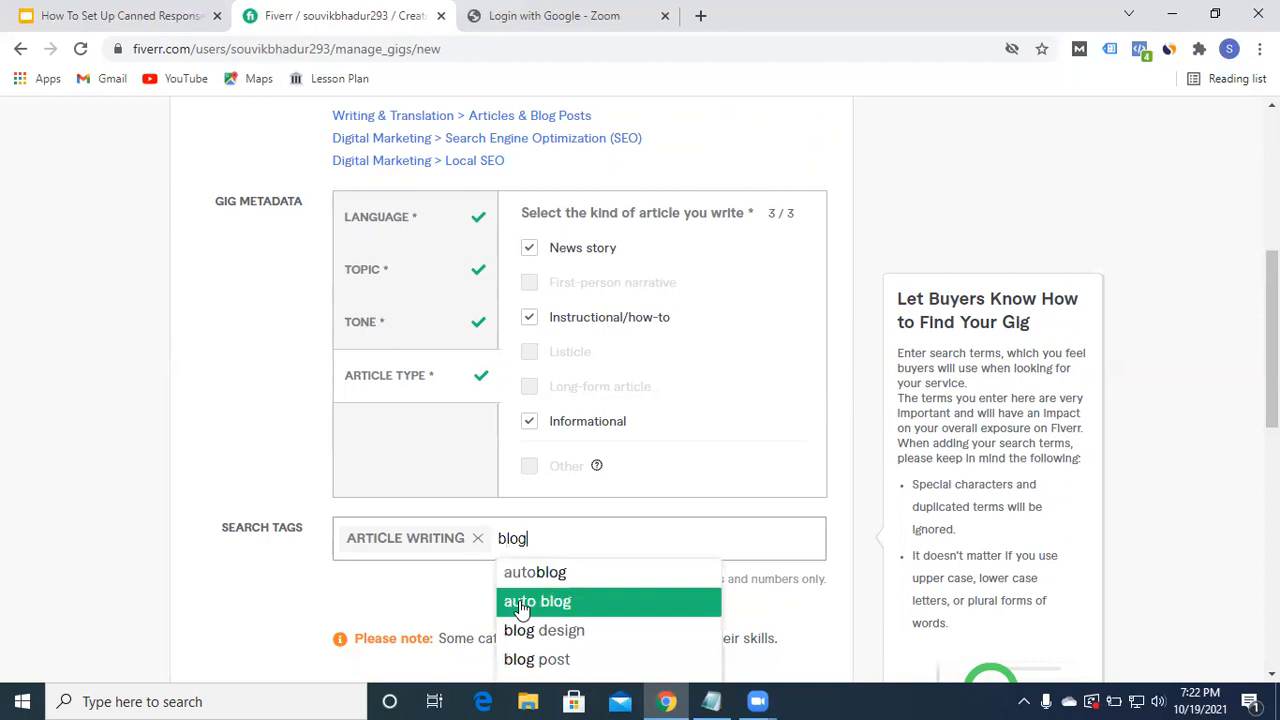
{"action": "left_click", "coordinate": [543, 661]}
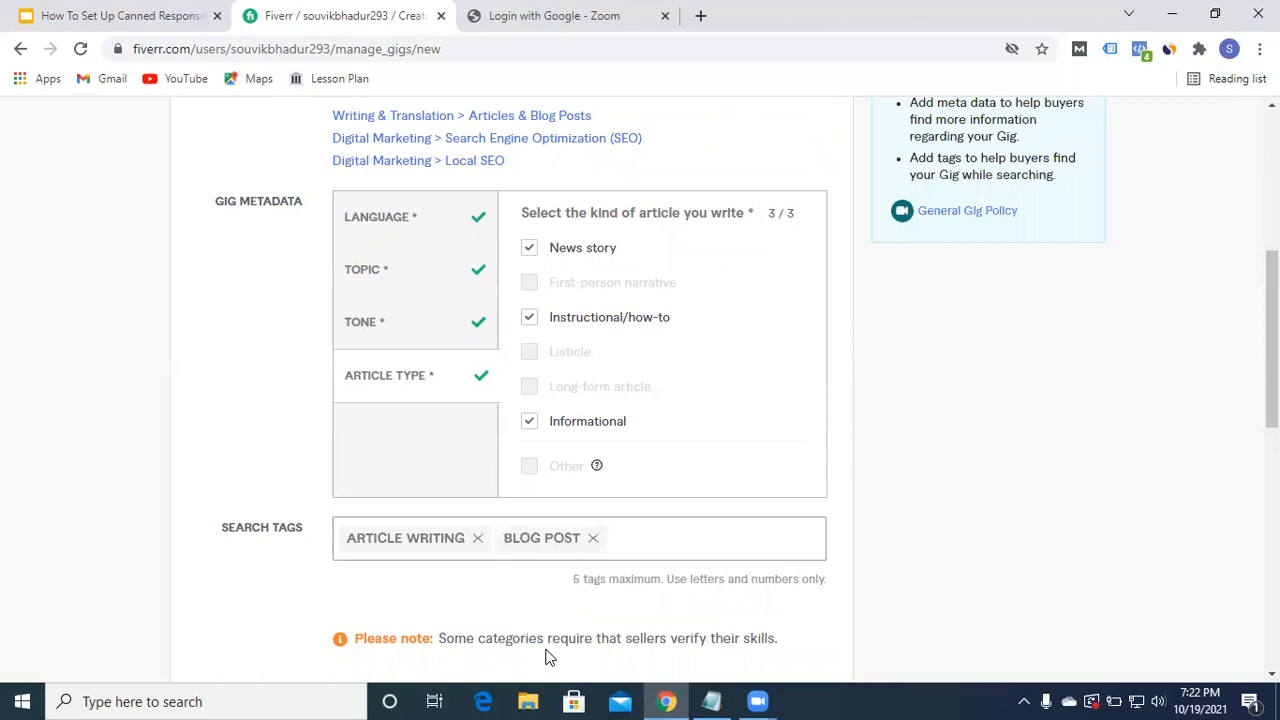
Add the suggested search tags "blog writing" and "article rewriter" to the gig.
{"action": "type", "text": "blog"}
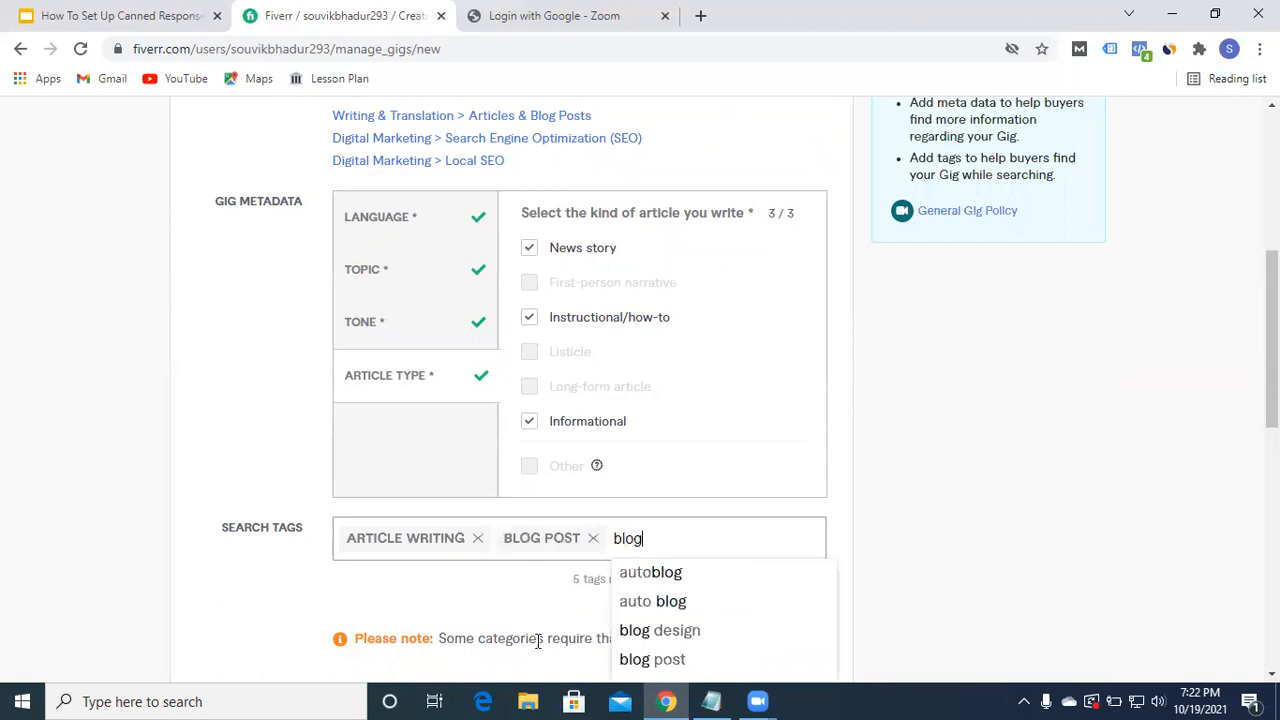
{"action": "type", "text": " writ"}
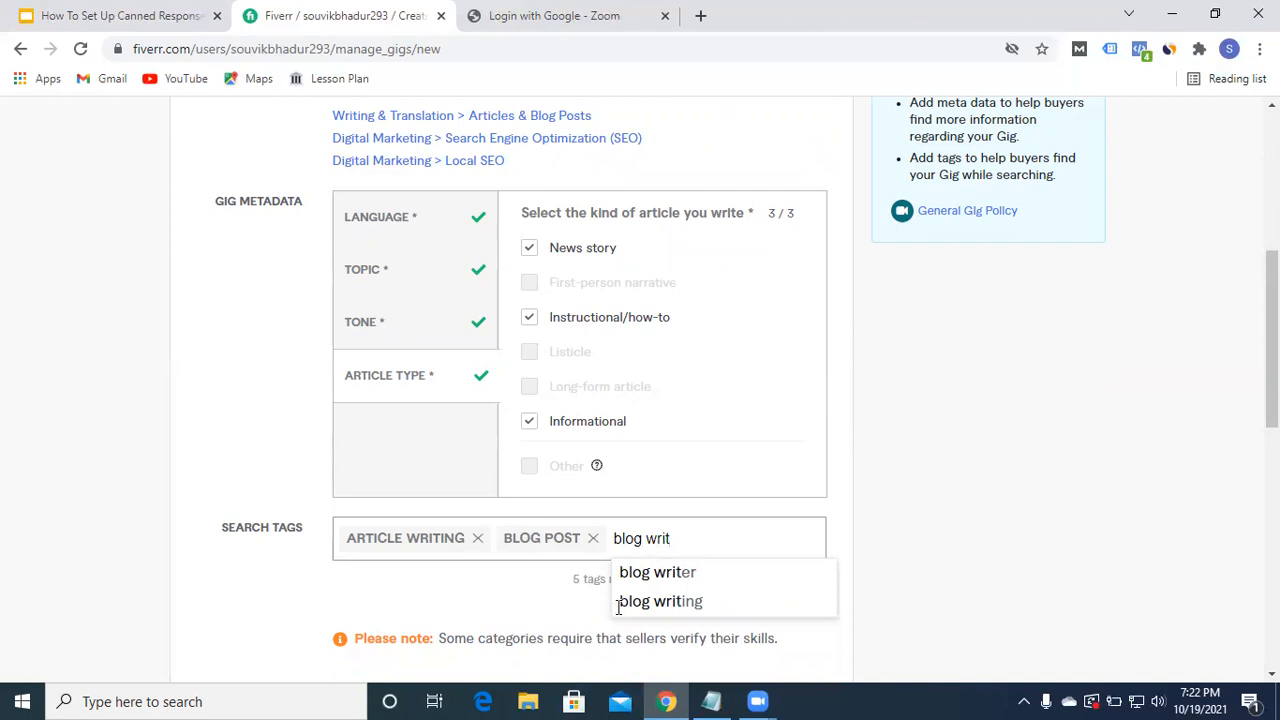
{"action": "left_click", "coordinate": [685, 602]}
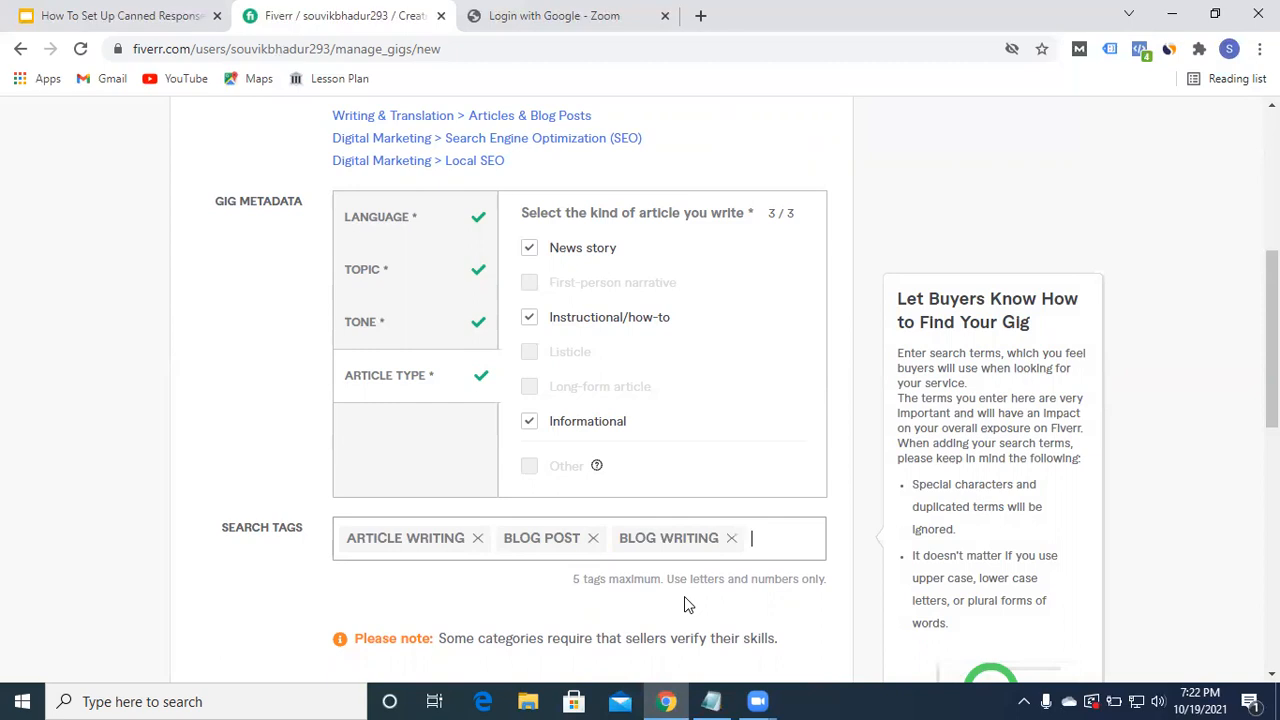
{"action": "type", "text": "article"}
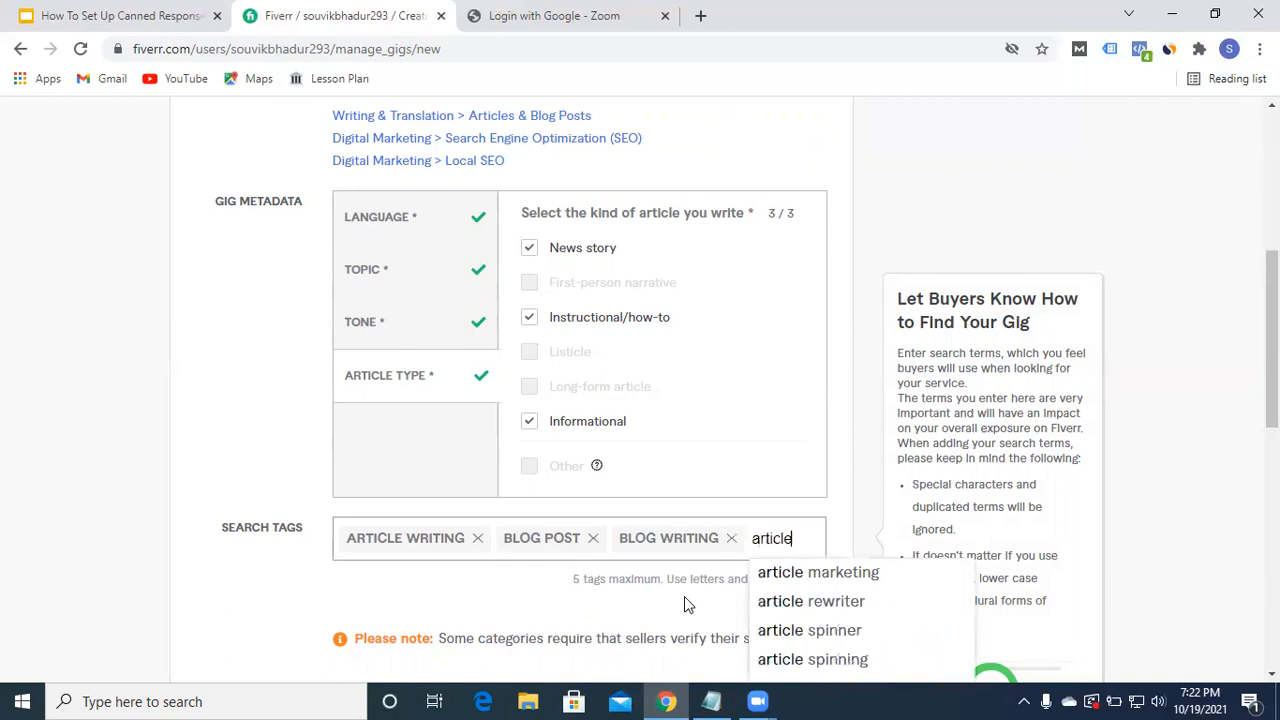
{"action": "left_click", "coordinate": [820, 604]}
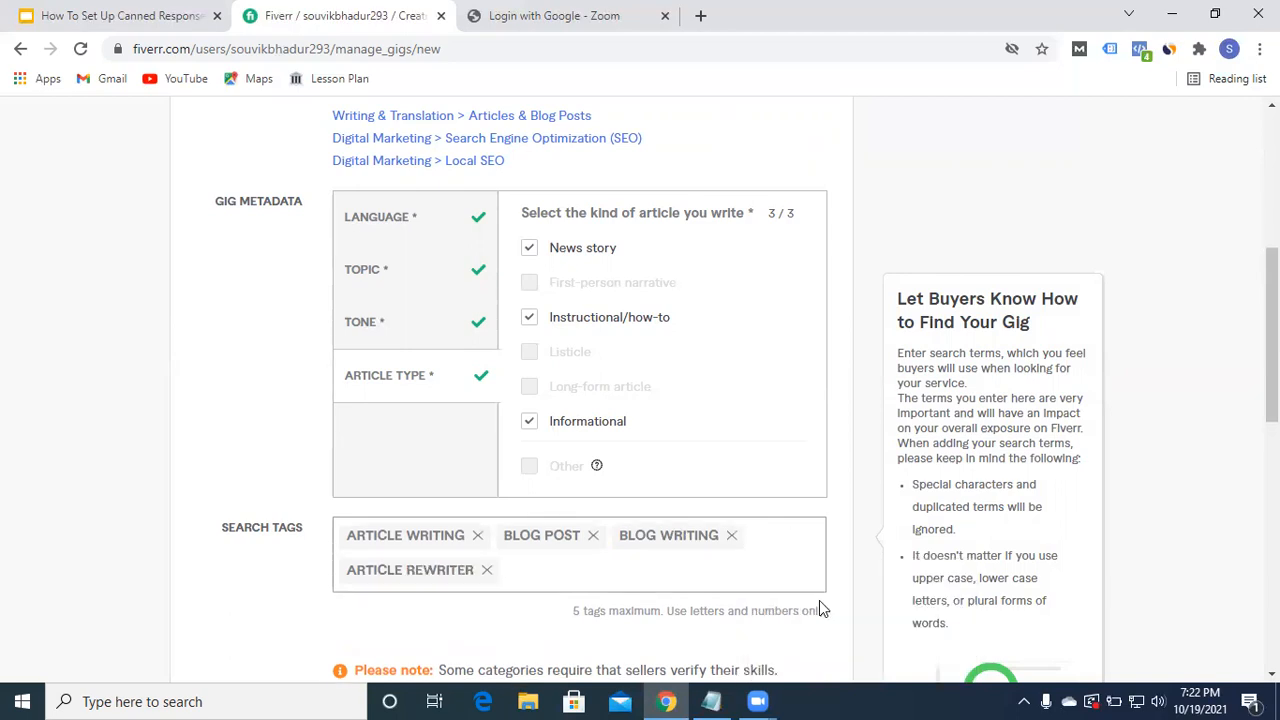
Add the suggested search tag "blog writer", then save the gig overview and continue to pricing.
{"action": "type", "text": "blog"}
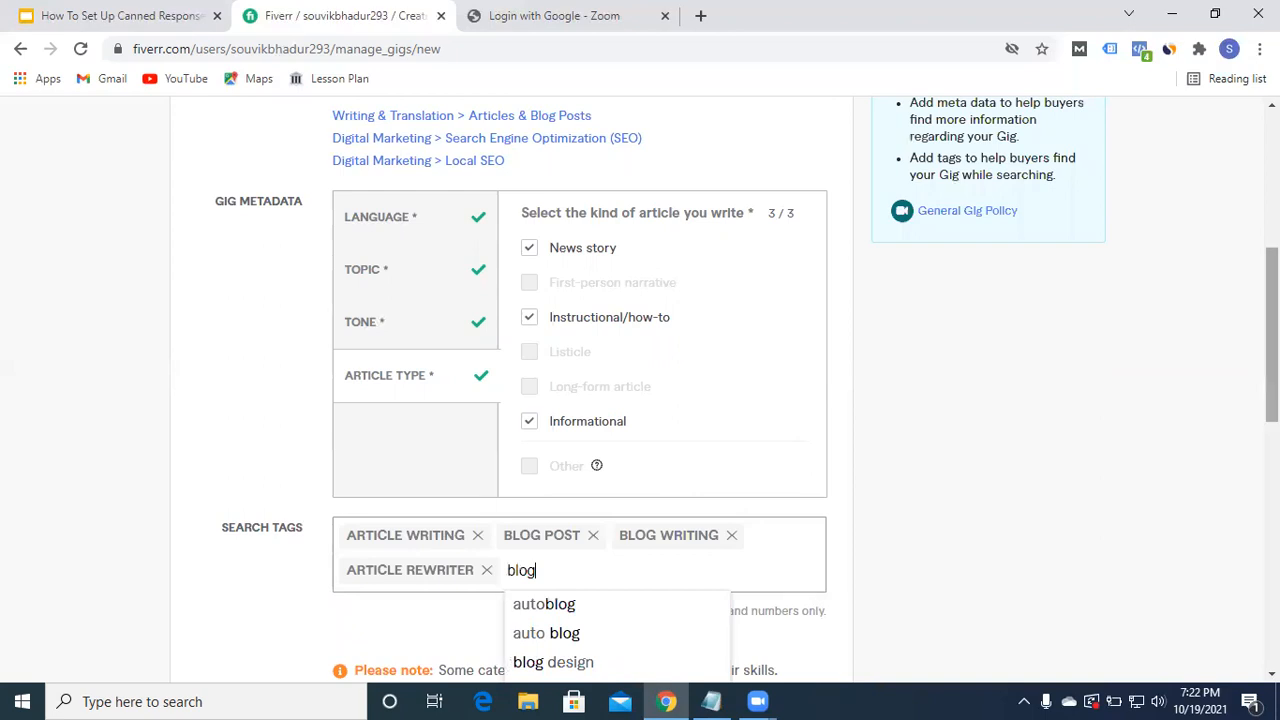
{"action": "scroll", "coordinate": [819, 600], "scroll_direction": "down", "scroll_amount": 2}
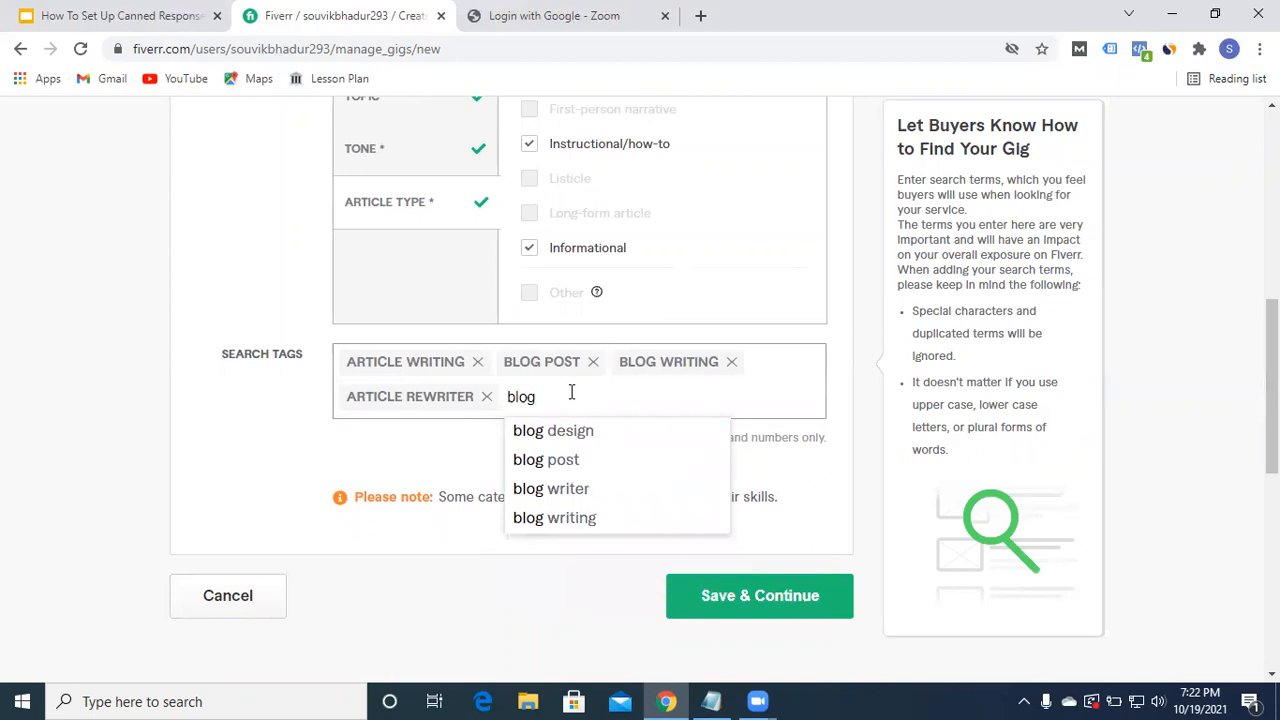
{"action": "left_click", "coordinate": [598, 487]}
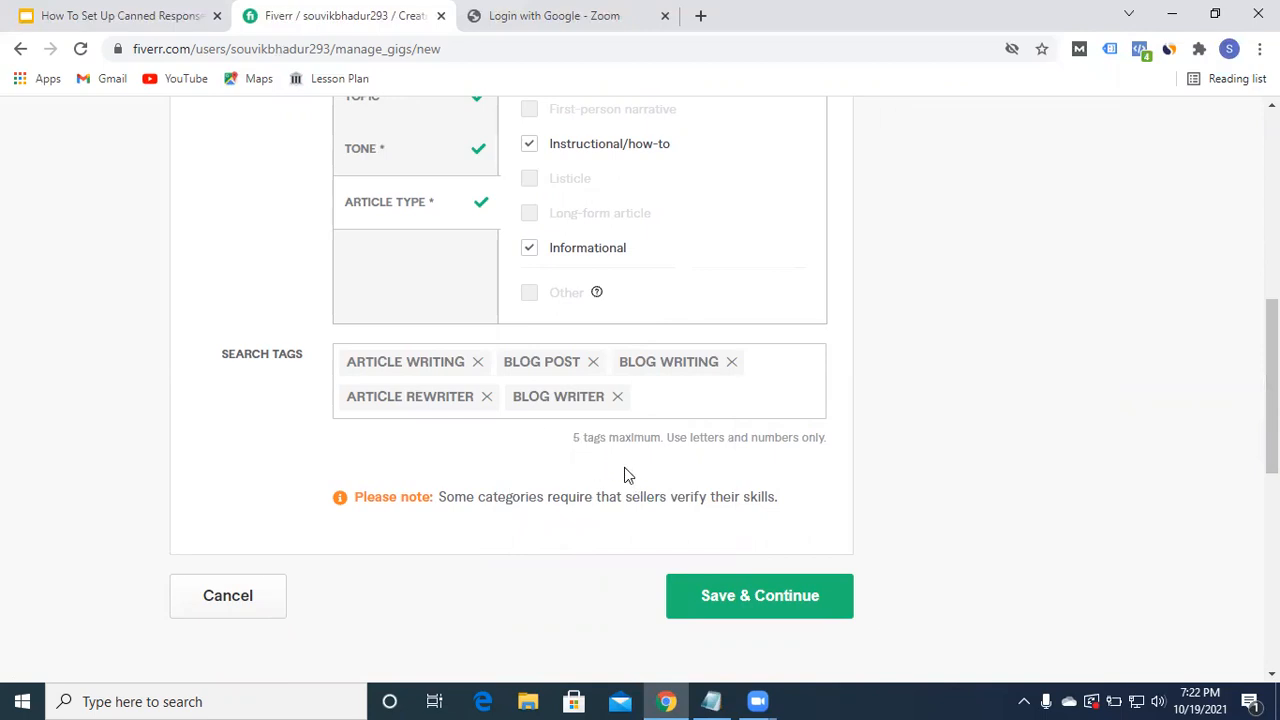
{"action": "left_click", "coordinate": [764, 616]}
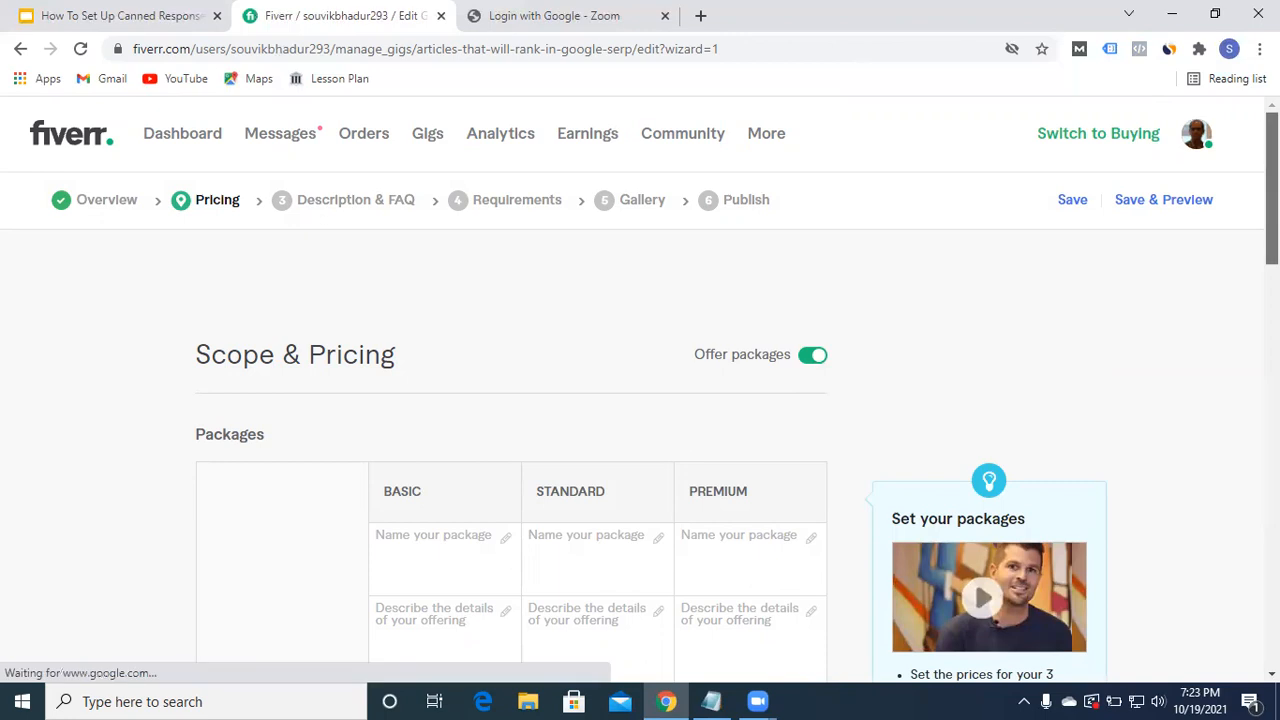
Name the Basic package SILVER, the Standard package GOLD and the Premium package PLATINUM.
{"action": "scroll", "coordinate": [640, 400], "scroll_direction": "down", "scroll_amount": 3}
{"action": "scroll", "coordinate": [640, 400], "scroll_direction": "up", "scroll_amount": 1}
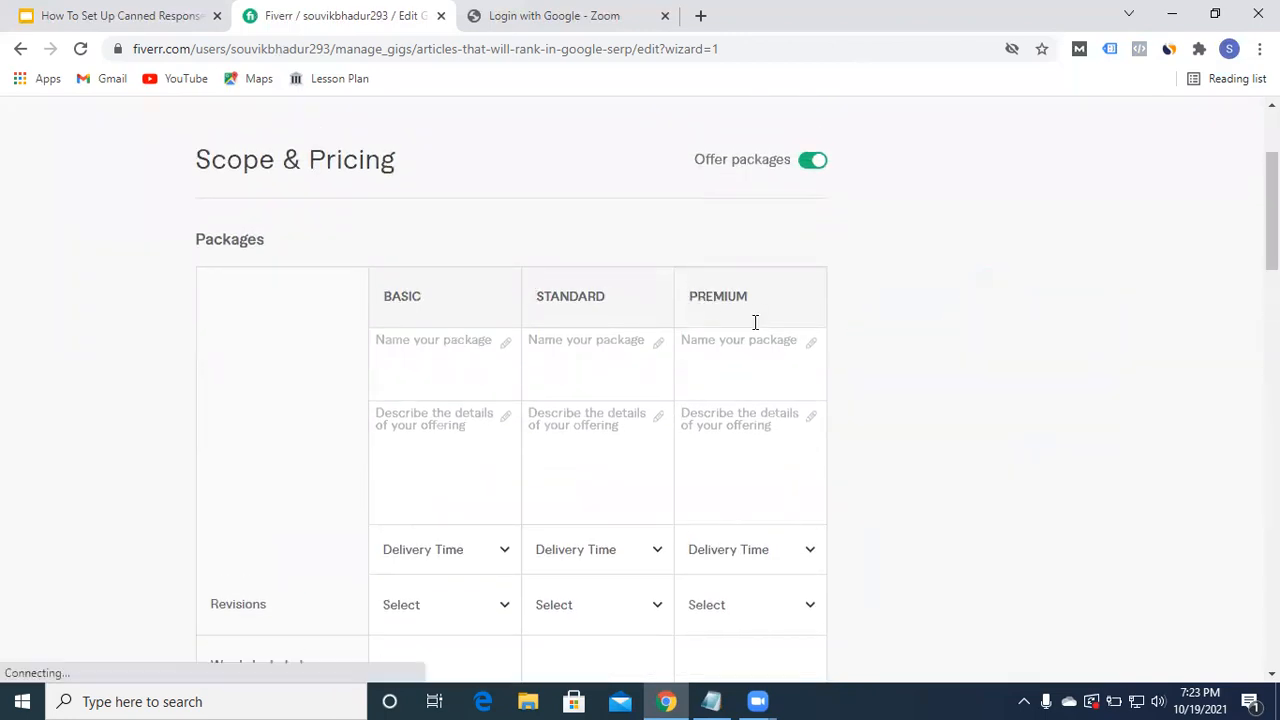
{"action": "left_click", "coordinate": [453, 343]}
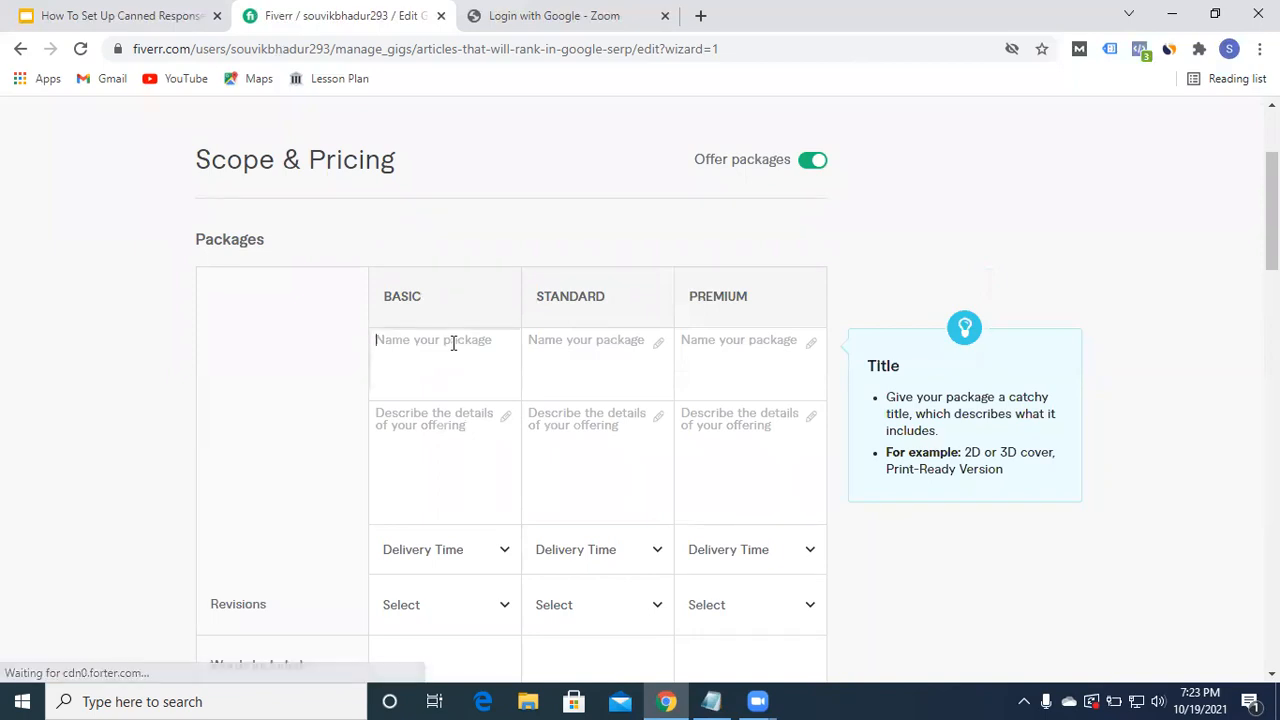
{"action": "type", "text": "SILVER"}
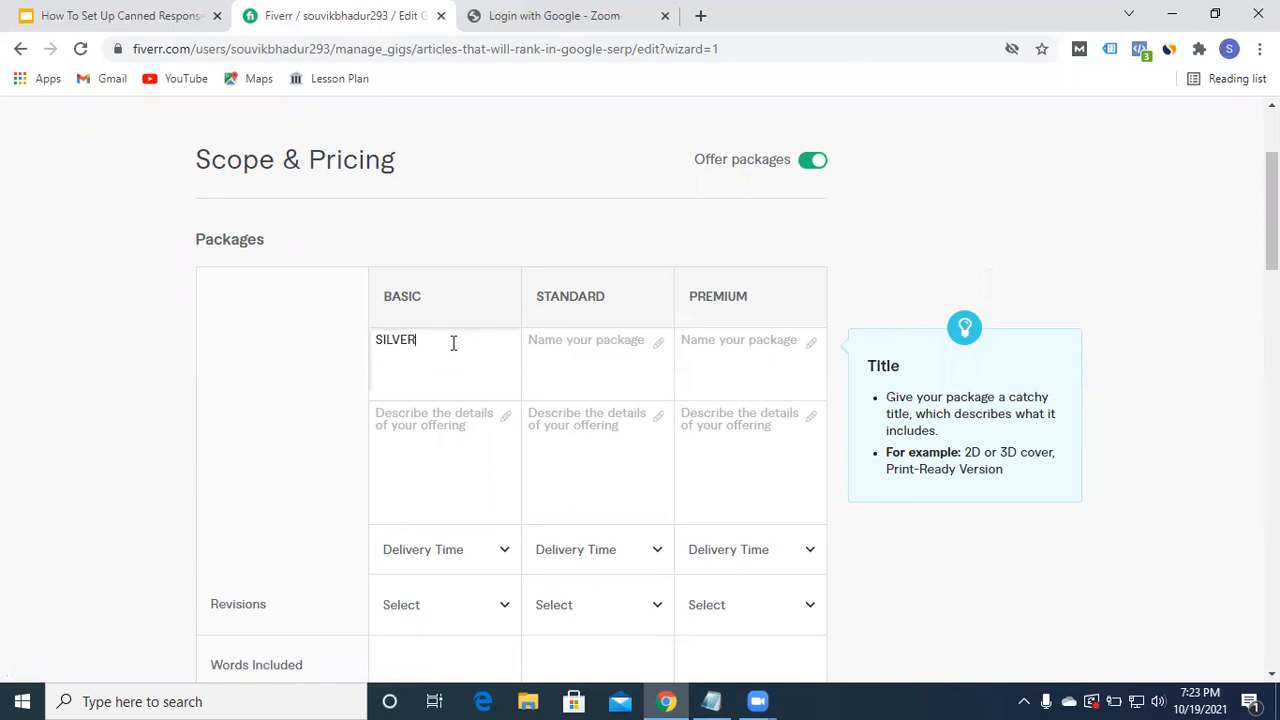
{"action": "left_click", "coordinate": [564, 341]}
{"action": "type", "text": "GOLD"}
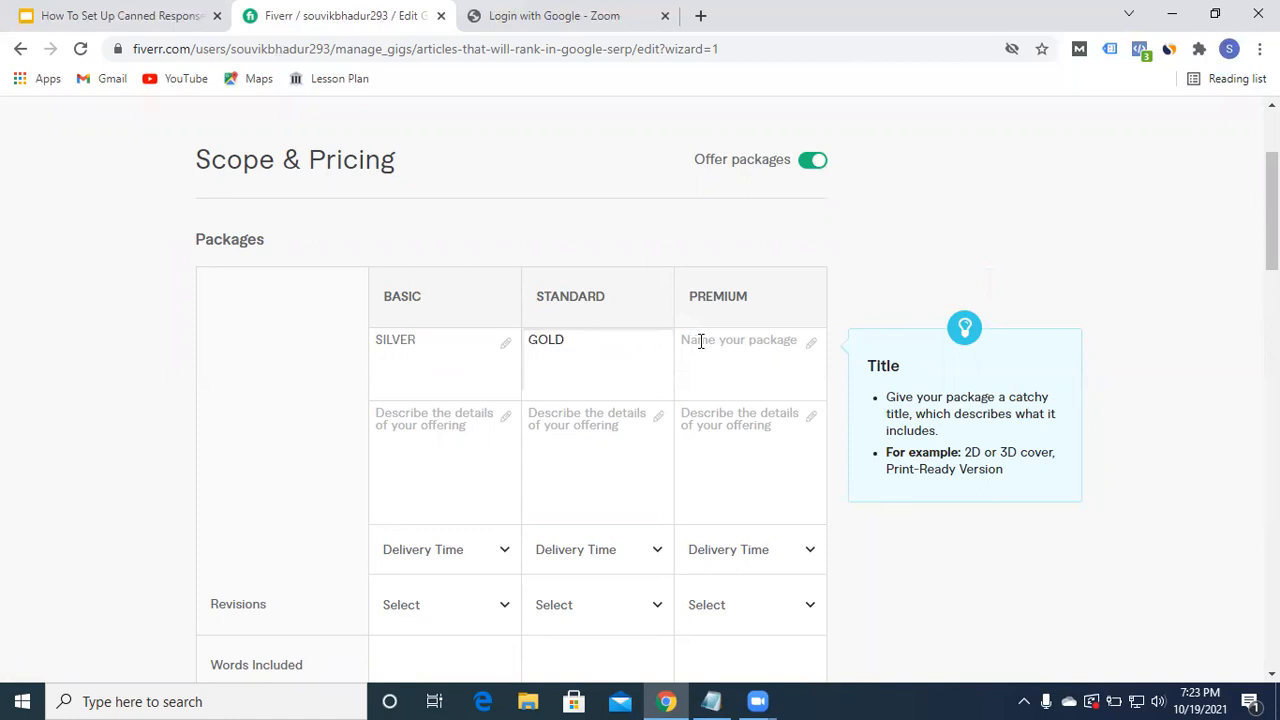
{"action": "left_click", "coordinate": [695, 341]}
{"action": "type", "text": "PLATINUM"}
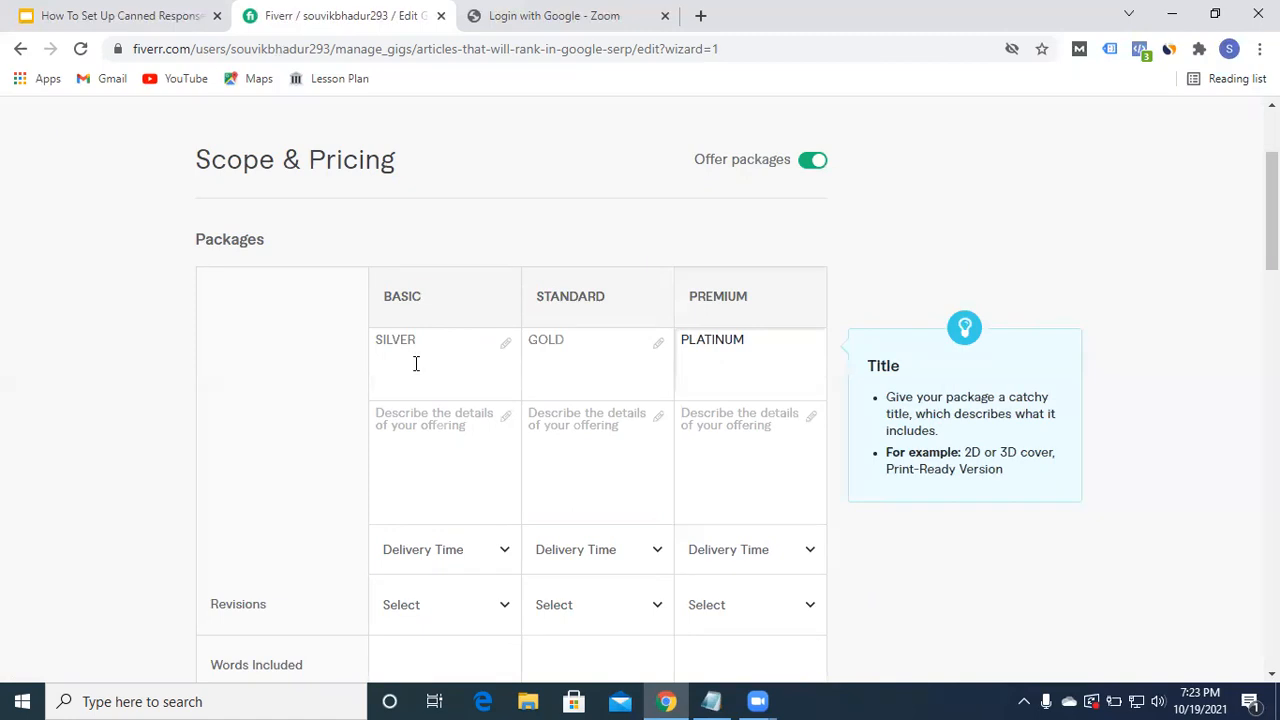
Describe the Basic package as "650 words", the Standard as "1000 words" and the Premium as "2500 words".
{"action": "scroll", "coordinate": [465, 342], "scroll_direction": "down", "scroll_amount": 1}
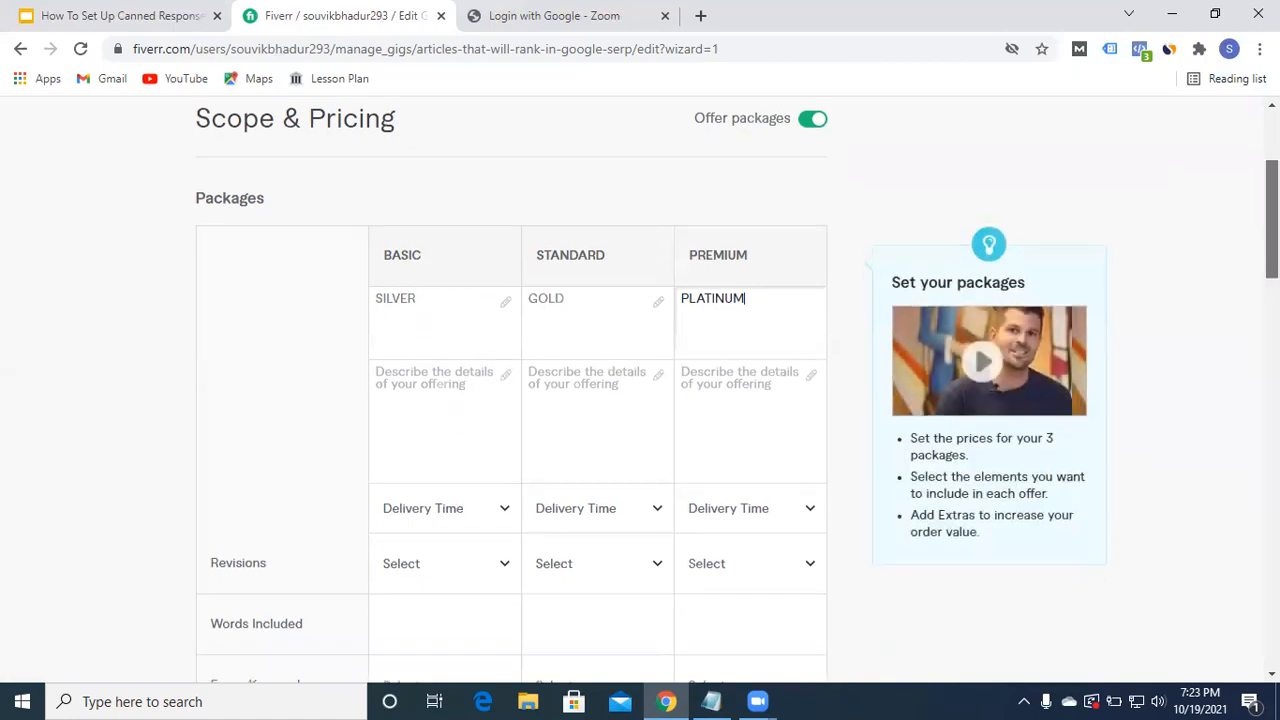
{"action": "left_click", "coordinate": [430, 335]}
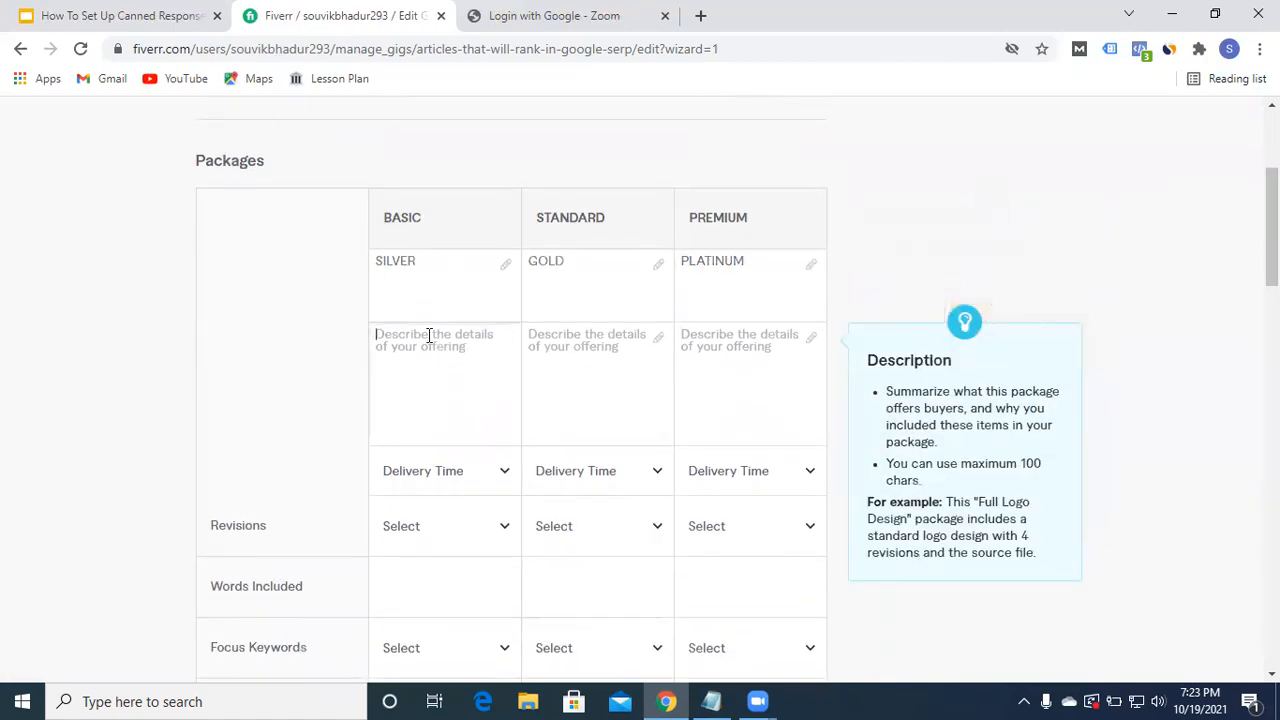
{"action": "type", "text": "650 words"}
{"action": "left_click", "coordinate": [569, 347]}
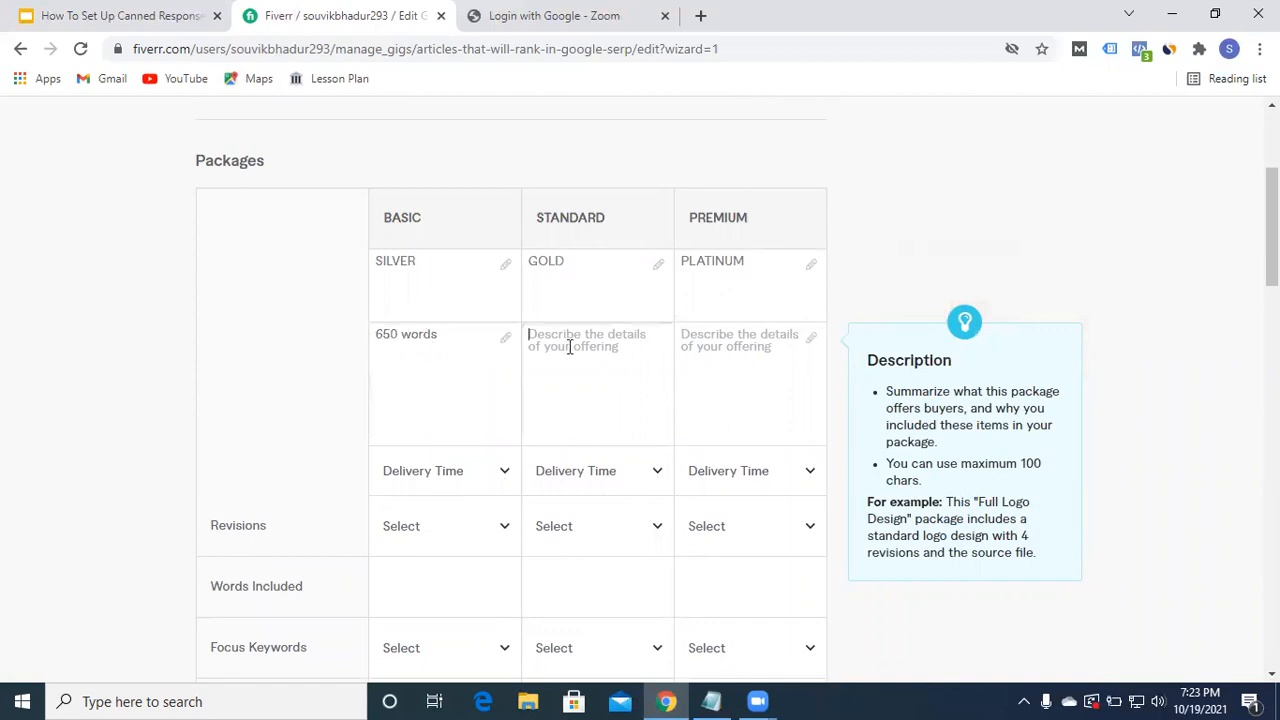
{"action": "type", "text": "1000 words"}
{"action": "left_click", "coordinate": [719, 343]}
{"action": "type", "text": "25"}
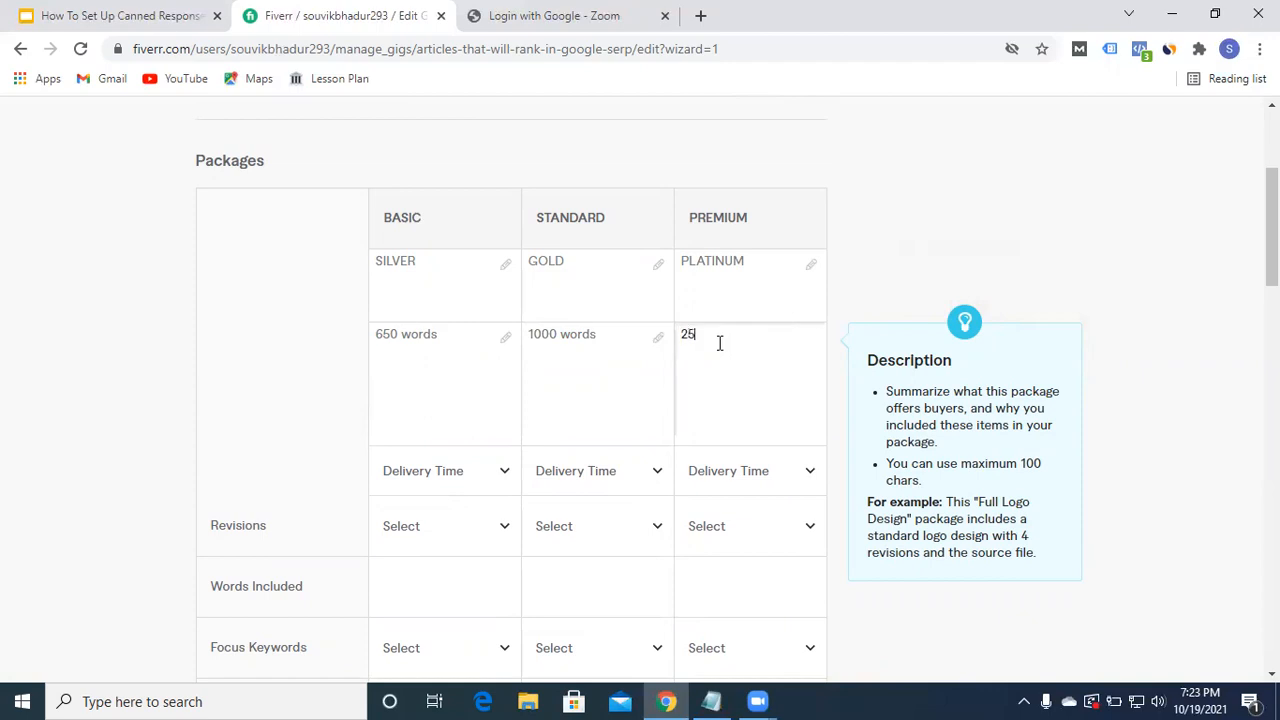
{"action": "type", "text": "00 words"}
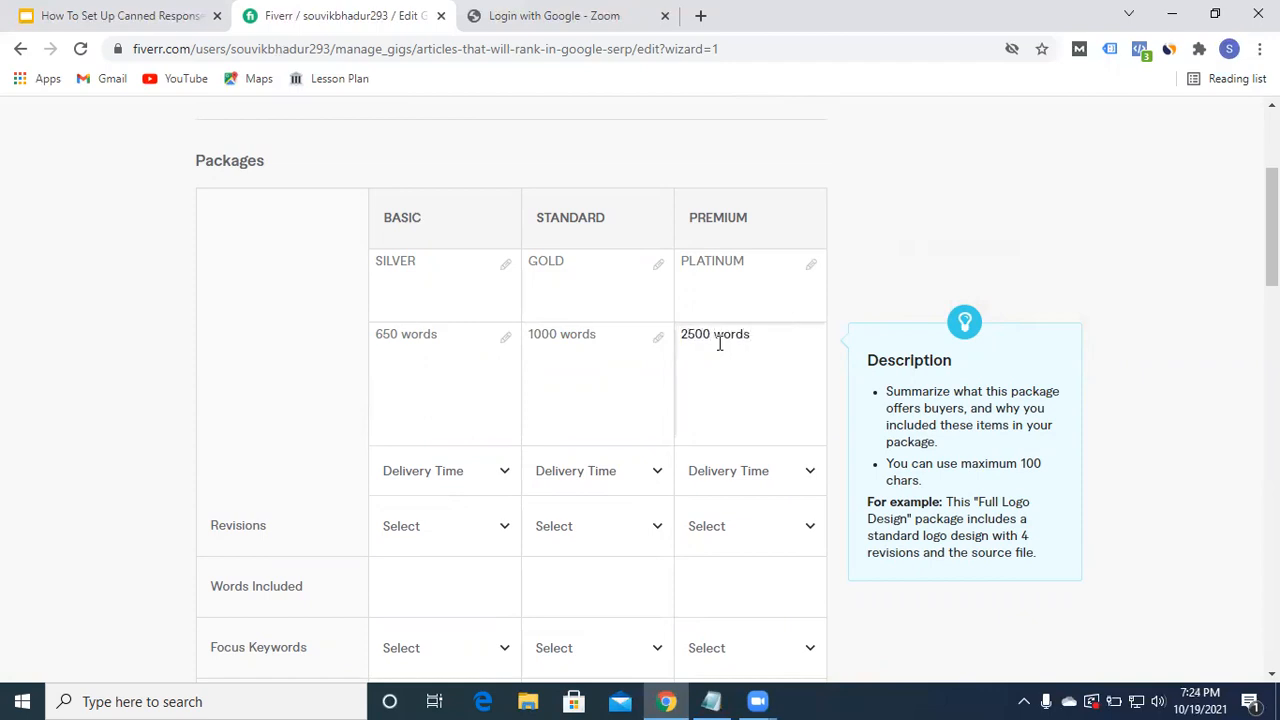
Set the delivery time to 1 day for Basic, 2 days for Standard and 3 days for Premium.
{"action": "left_click", "coordinate": [447, 478]}
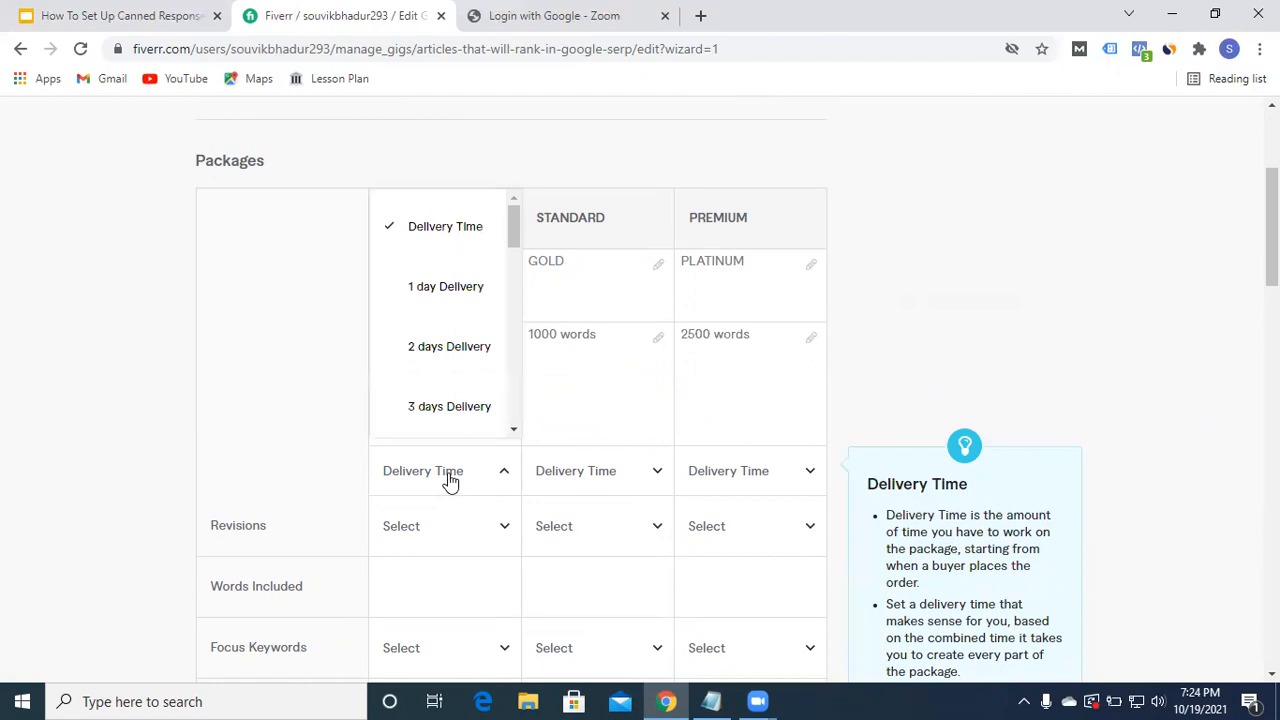
{"action": "left_click", "coordinate": [470, 300]}
{"action": "left_click", "coordinate": [591, 478]}
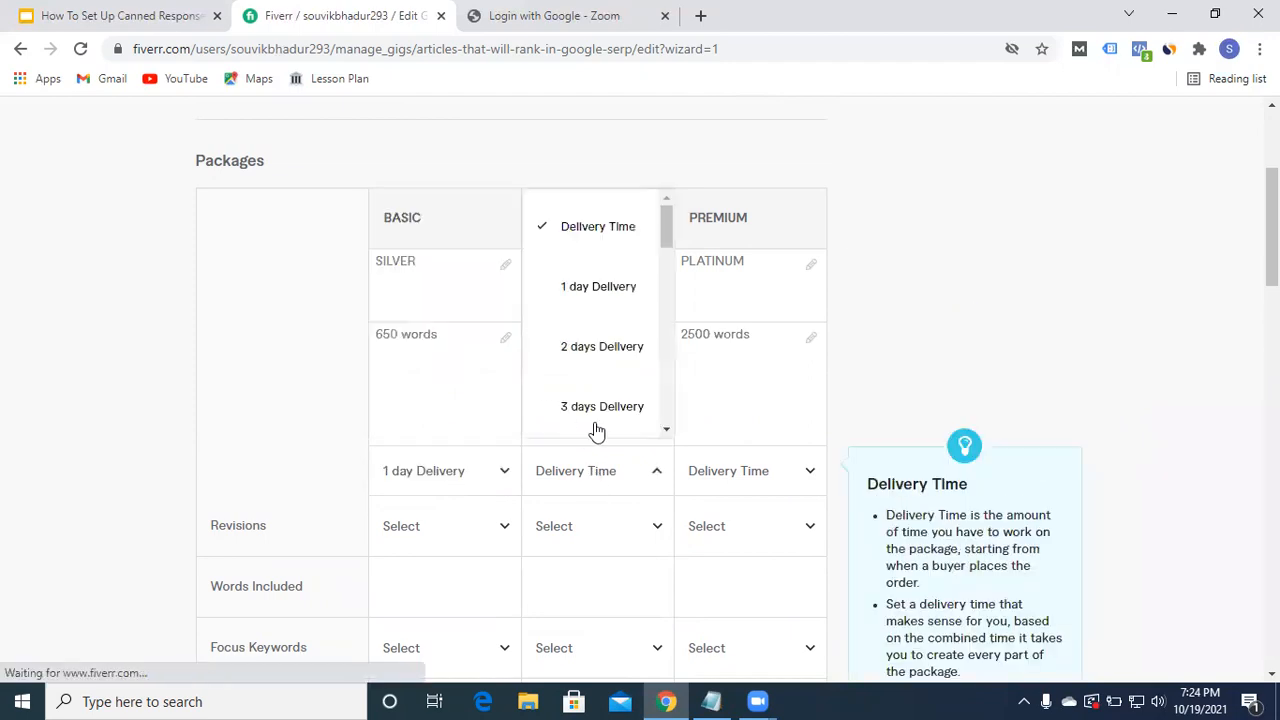
{"action": "left_click", "coordinate": [618, 350]}
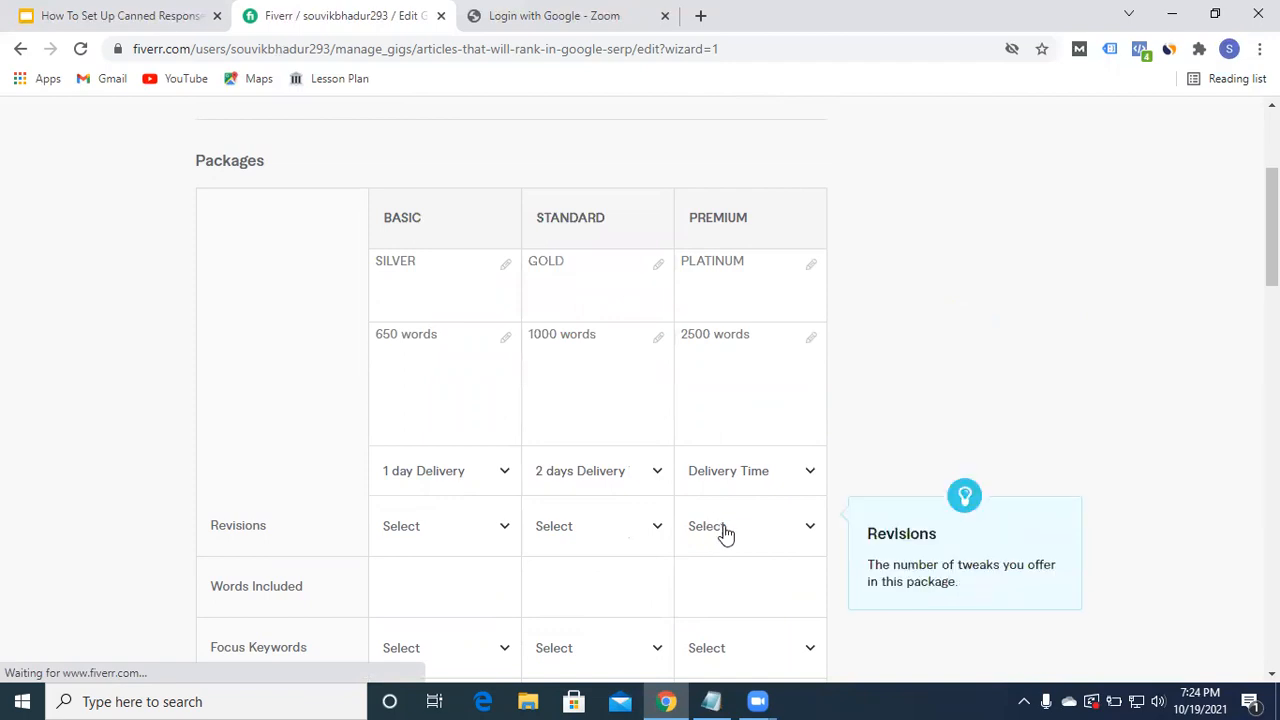
{"action": "left_click", "coordinate": [714, 477]}
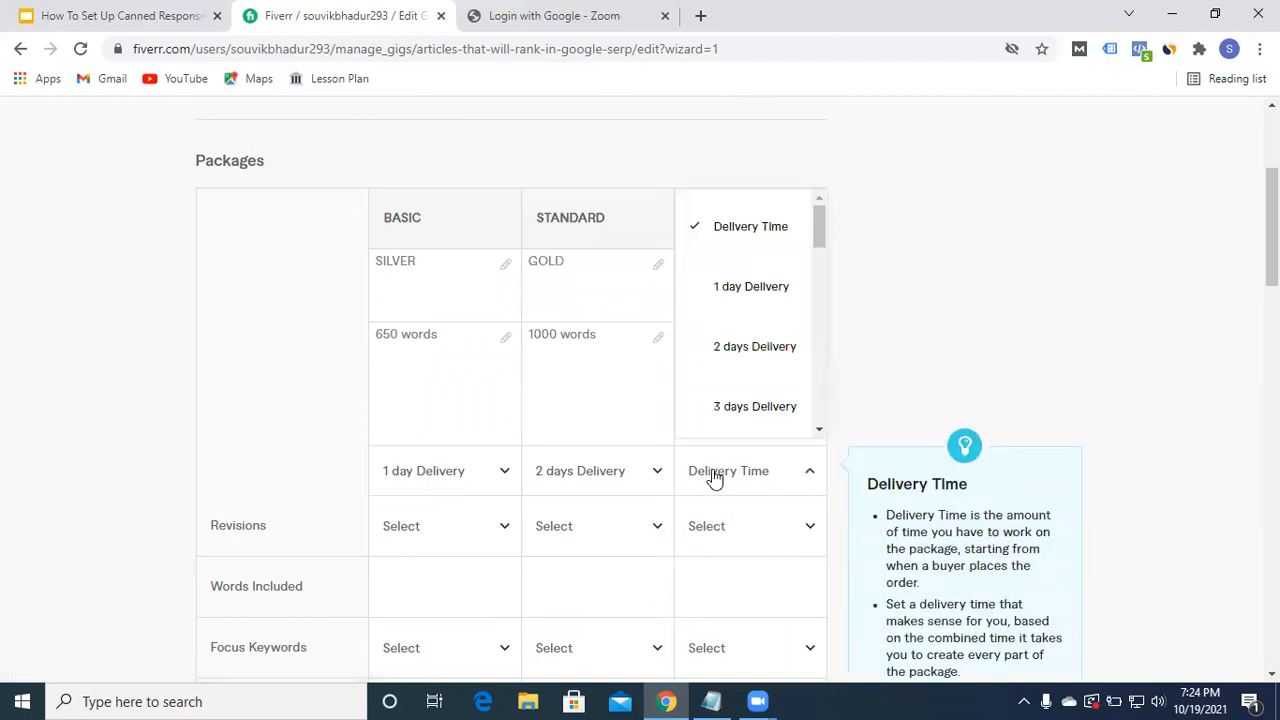
{"action": "left_click", "coordinate": [778, 404]}
Set the number of revisions to UNLIMITED for the Basic, Standard and Premium packages.
{"action": "left_click_drag", "start_coordinate": [1272, 228], "coordinate": [1272, 284]}
{"action": "scroll", "coordinate": [1272, 284], "scroll_direction": "up", "scroll_amount": 1}
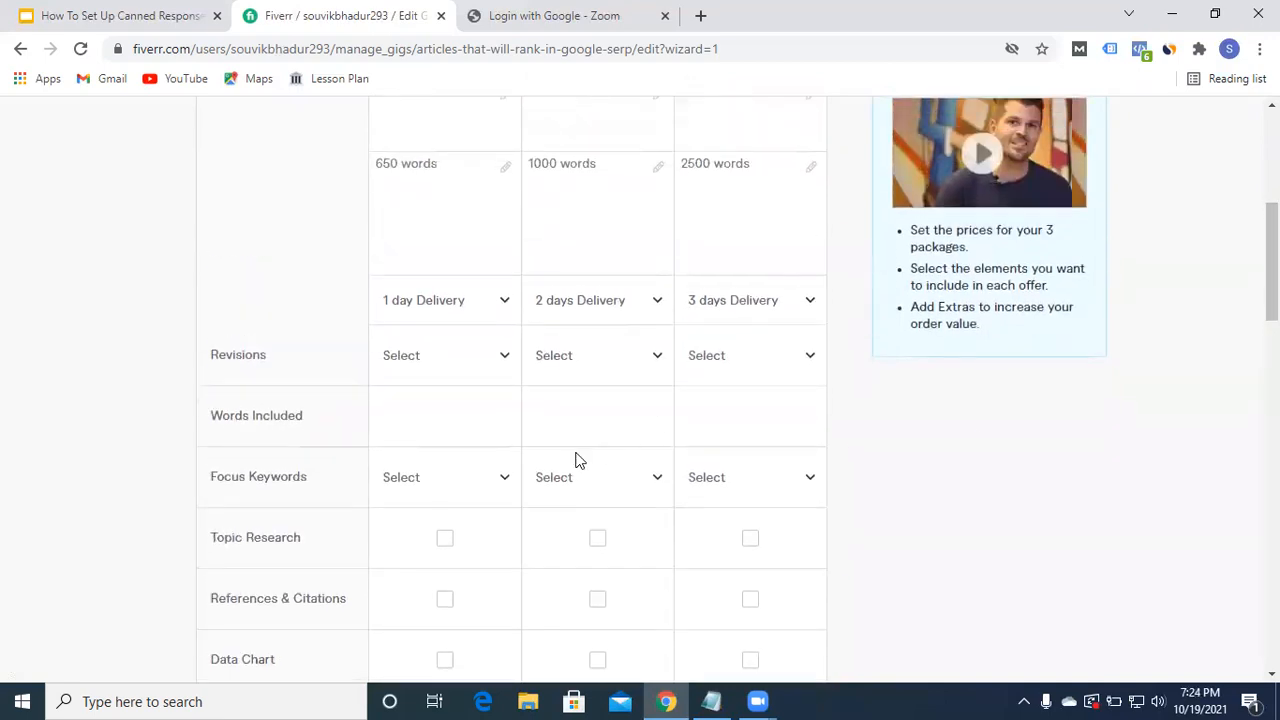
{"action": "left_click", "coordinate": [473, 352]}
{"action": "left_click_drag", "start_coordinate": [514, 429], "coordinate": [474, 577]}
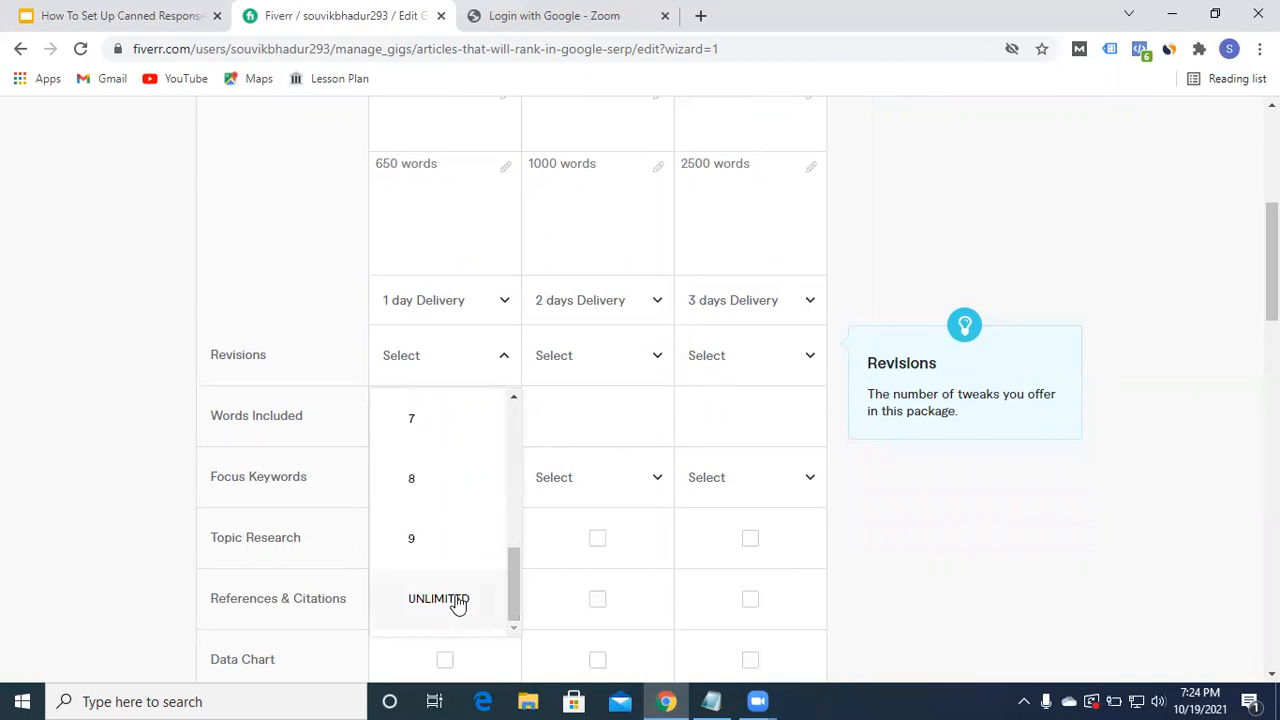
{"action": "left_click", "coordinate": [457, 600]}
{"action": "left_click", "coordinate": [566, 365]}
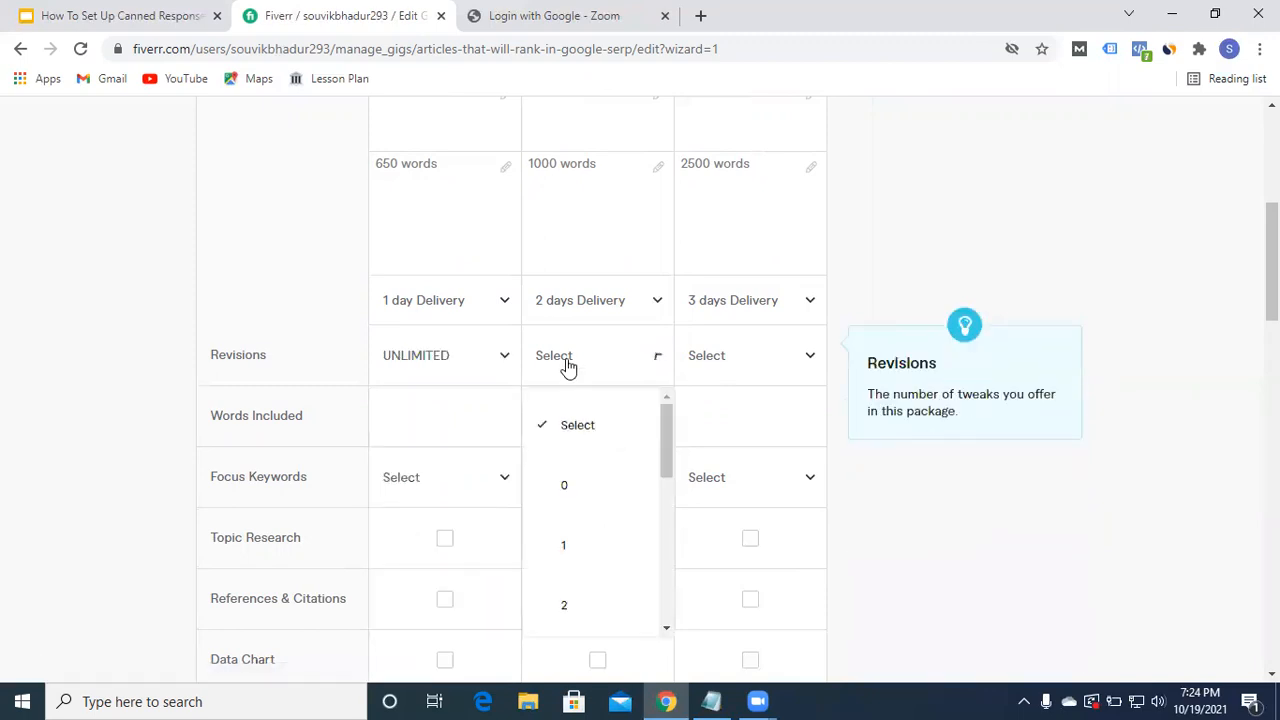
{"action": "left_click_drag", "start_coordinate": [663, 431], "coordinate": [664, 590]}
{"action": "left_click", "coordinate": [591, 598]}
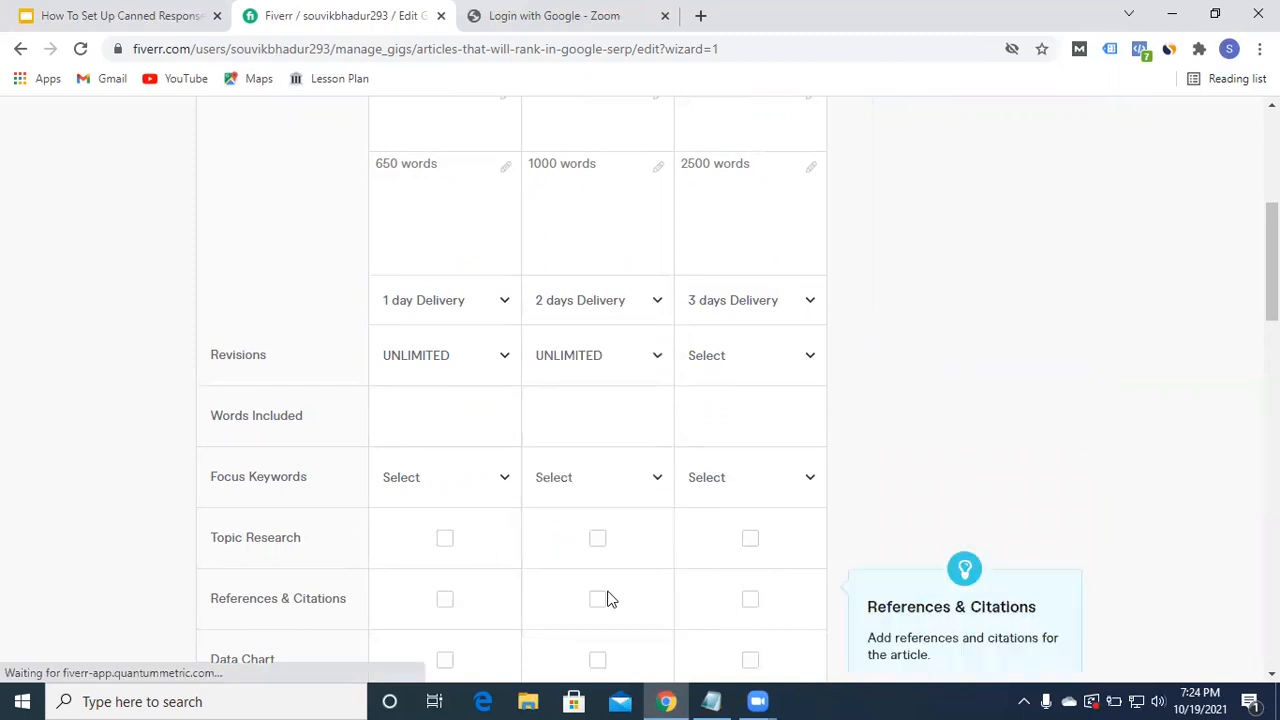
{"action": "left_click", "coordinate": [739, 363]}
{"action": "left_click_drag", "start_coordinate": [815, 414], "coordinate": [801, 593]}
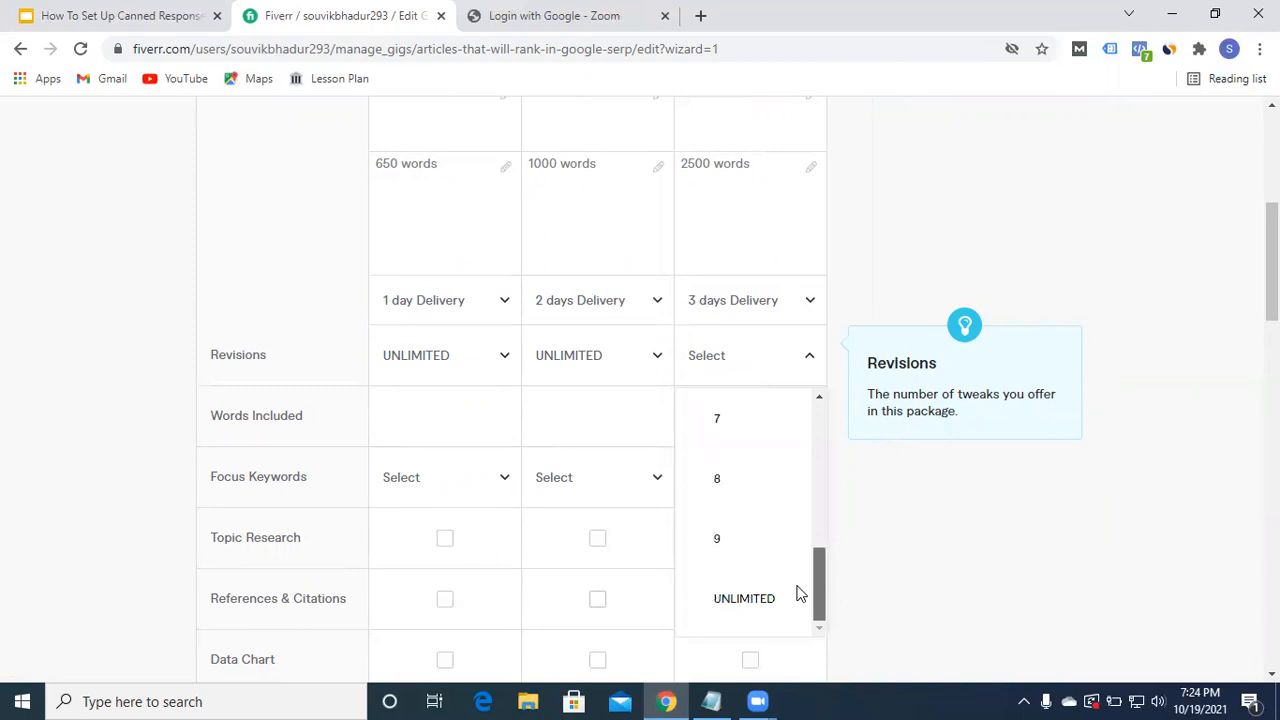
{"action": "left_click", "coordinate": [745, 600]}
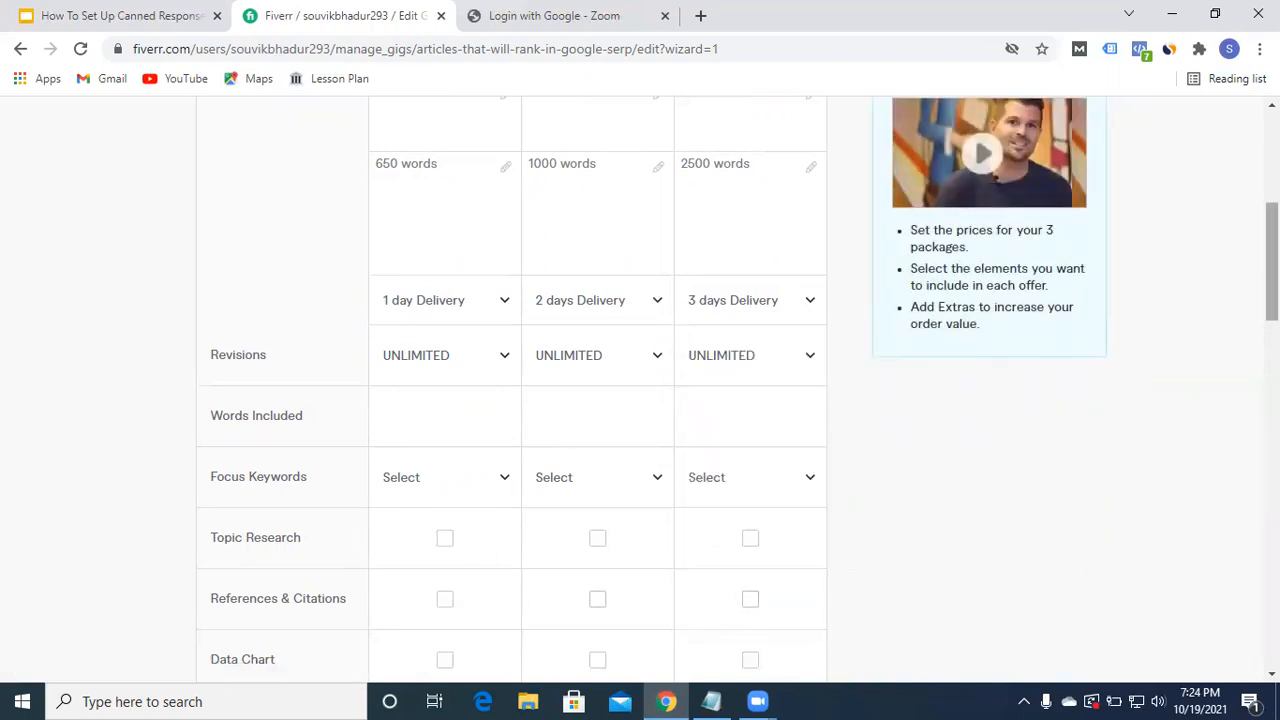
Set the package prices to $5 for Basic, $10 for Standard and $15 for Premium.
{"action": "scroll", "coordinate": [640, 390], "scroll_direction": "down", "scroll_amount": 3}
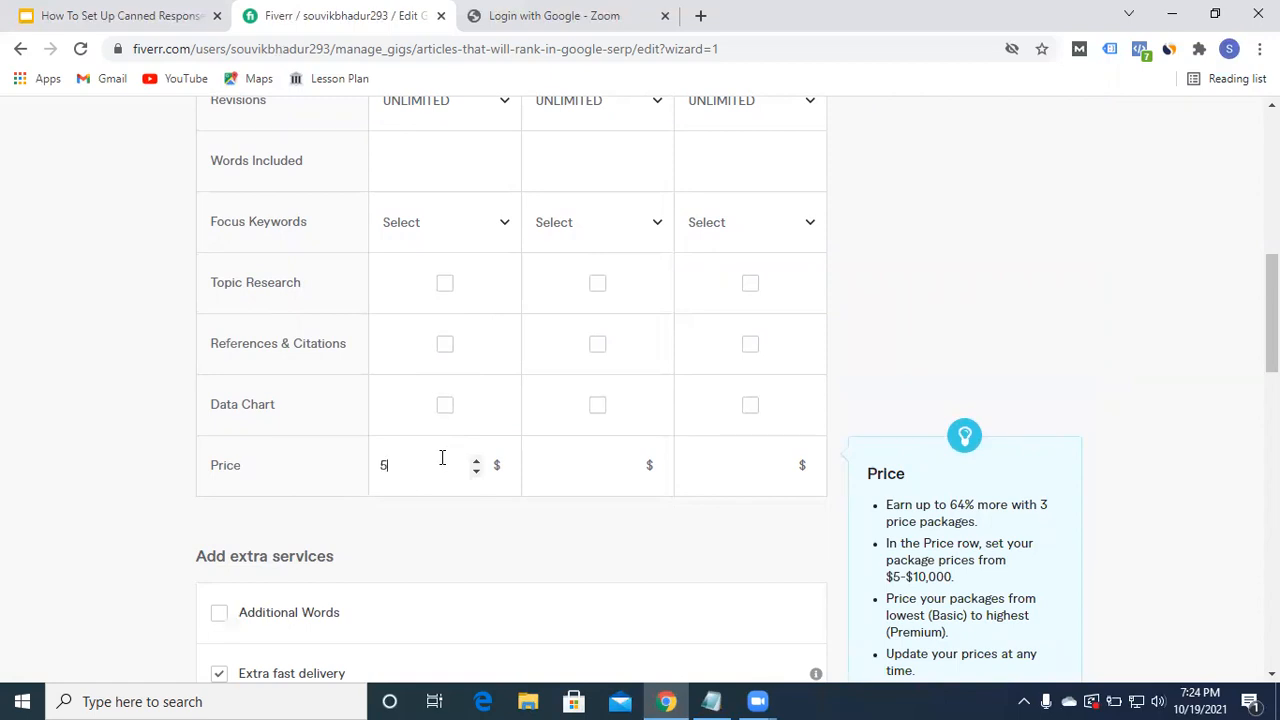
{"action": "left_click", "coordinate": [591, 472]}
{"action": "left_click", "coordinate": [742, 459]}
{"action": "left_click", "coordinate": [1181, 452]}
{"action": "key", "text": "BackSpace"}
{"action": "key", "text": "BackSpace"}
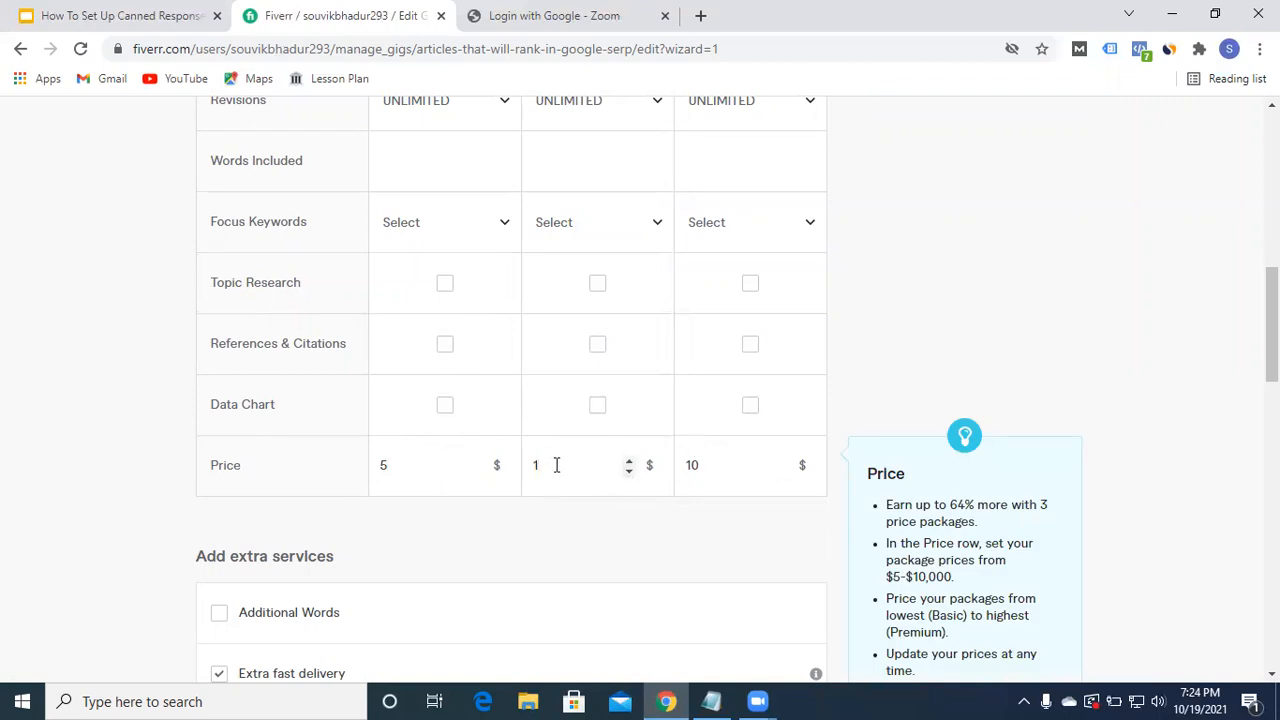
{"action": "type", "text": "8"}
{"action": "key", "text": "BackSpace"}
{"action": "type", "text": "10"}
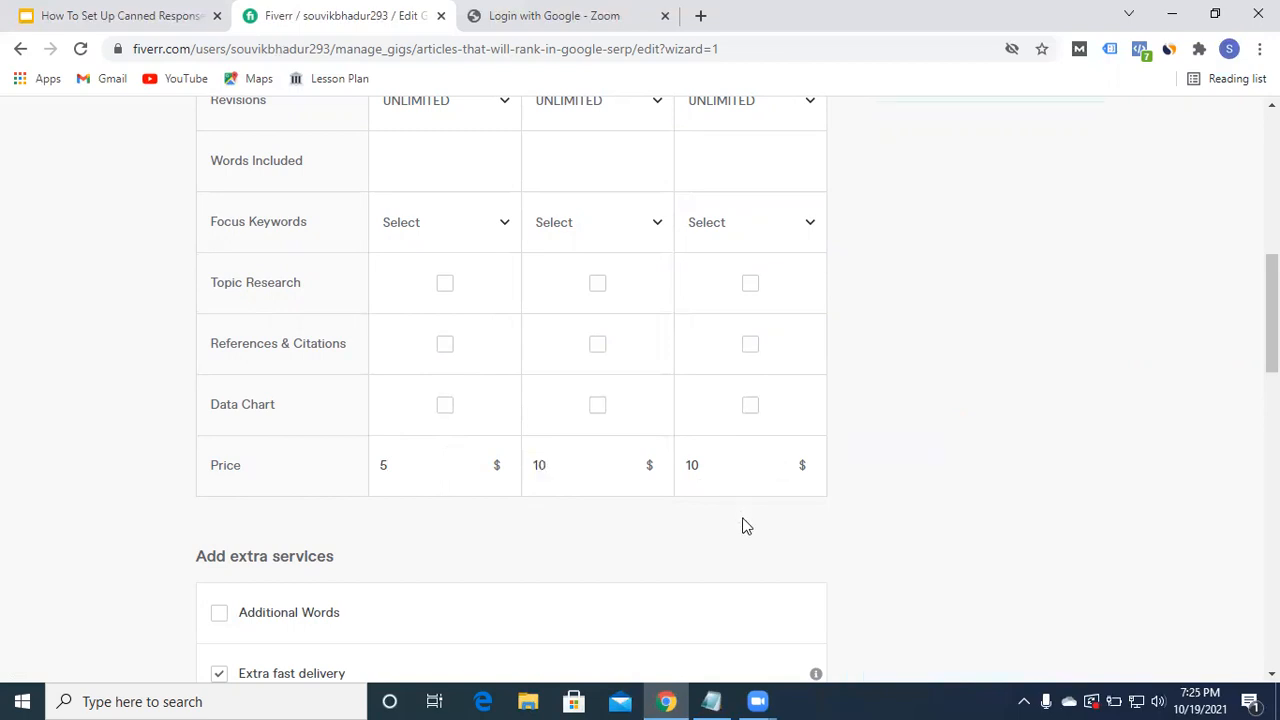
{"action": "left_click", "coordinate": [716, 463]}
{"action": "key", "text": "BackSpace"}
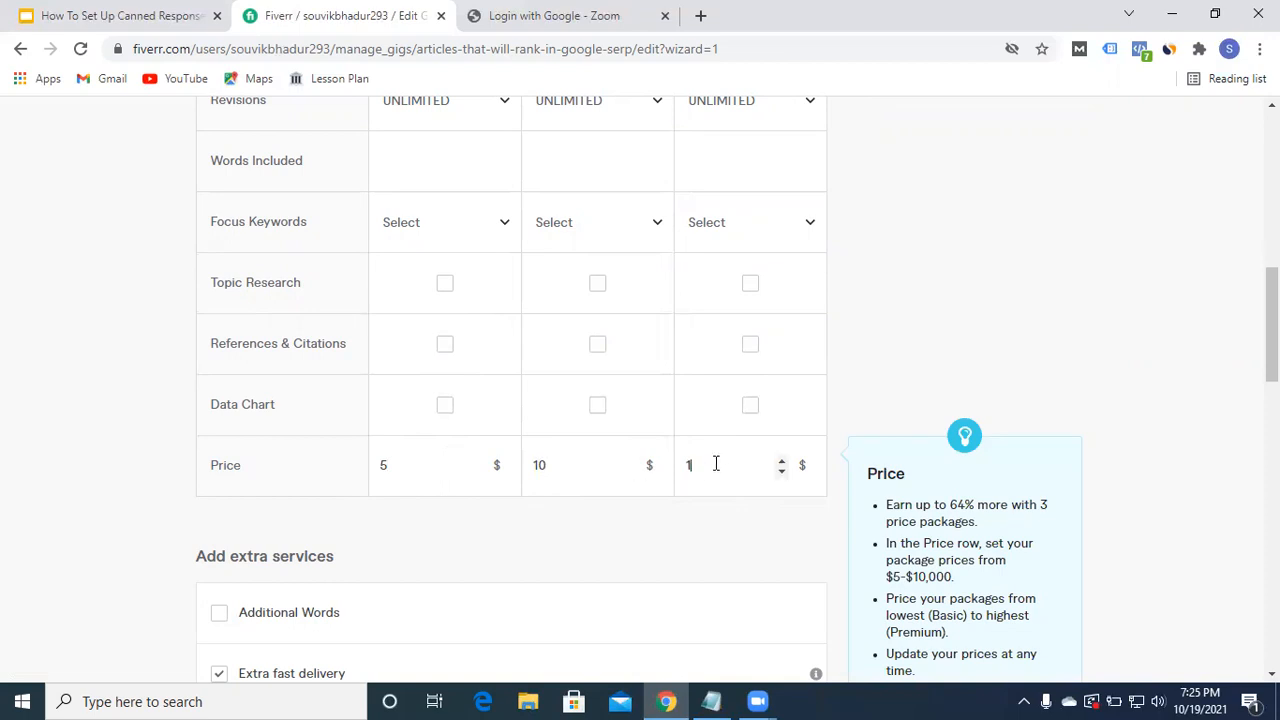
{"action": "type", "text": "5"}
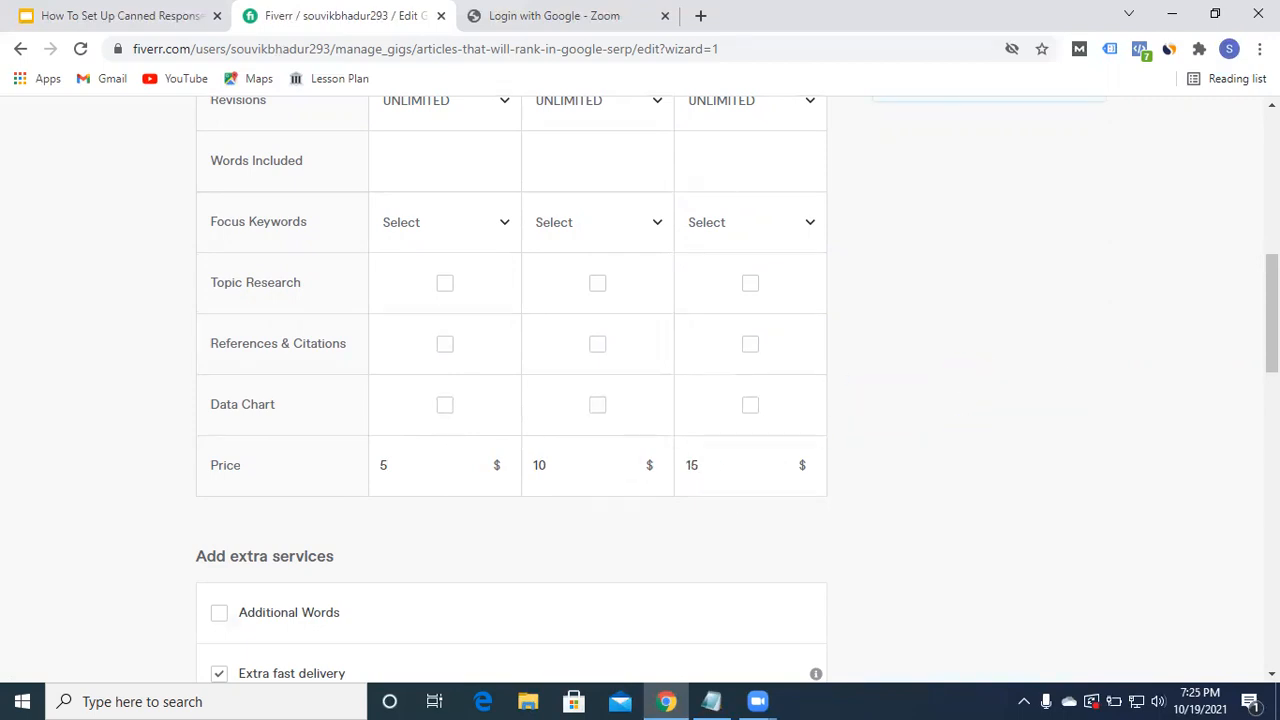
{"action": "scroll", "coordinate": [640, 390], "scroll_direction": "down", "scroll_amount": 3}
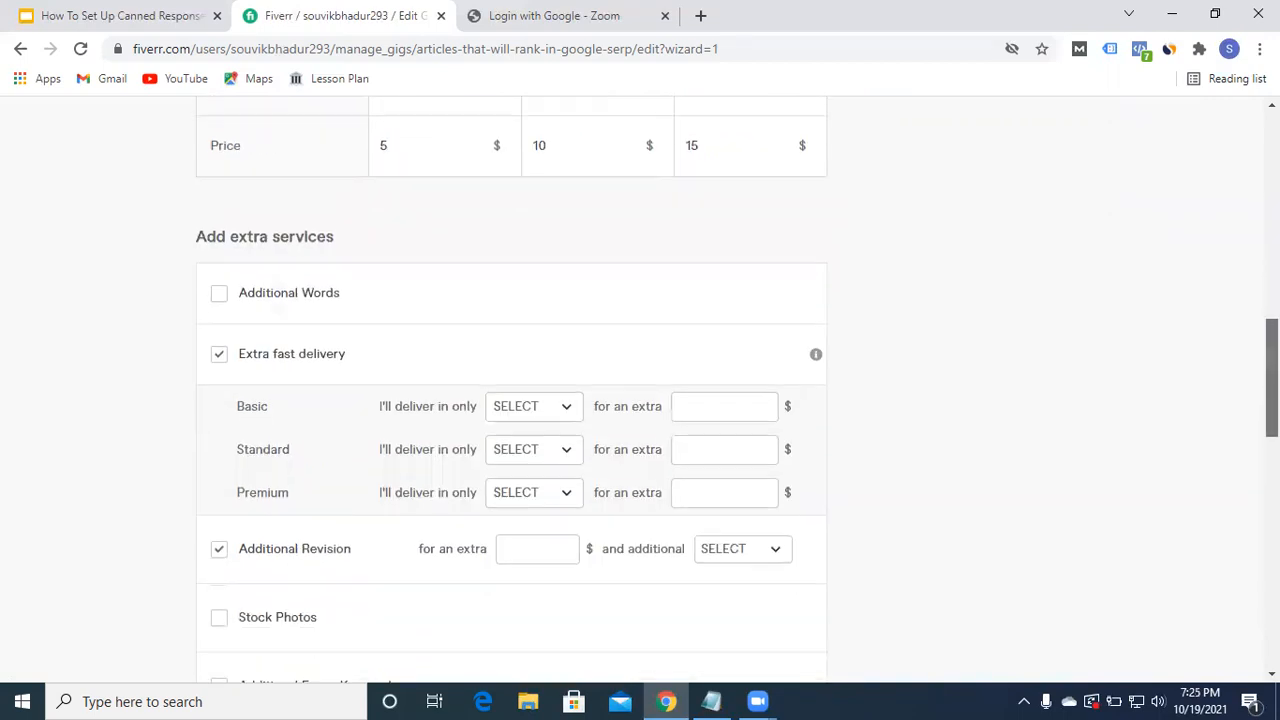
Try to save the pricing page and continue with the extra services as currently set.
{"action": "scroll", "coordinate": [640, 390], "scroll_direction": "down", "scroll_amount": 1}
{"action": "scroll", "coordinate": [640, 390], "scroll_direction": "down", "scroll_amount": 1}
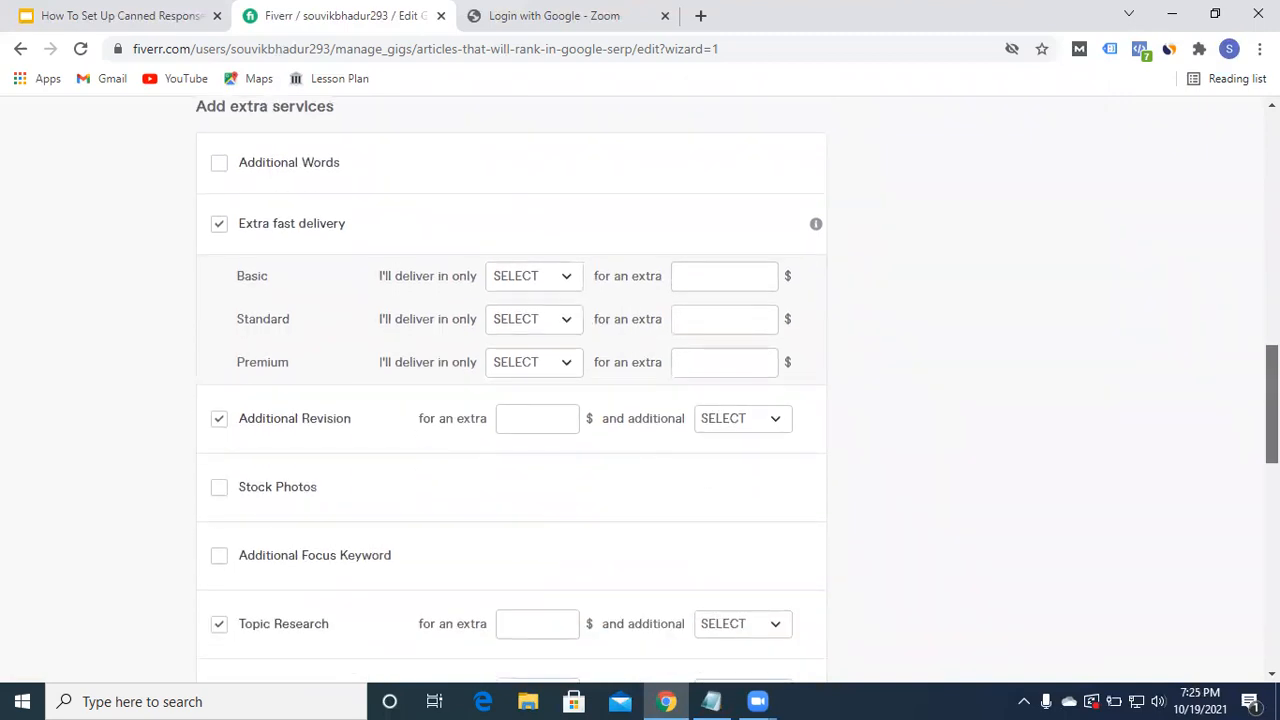
{"action": "scroll", "coordinate": [640, 390], "scroll_direction": "down", "scroll_amount": 6}
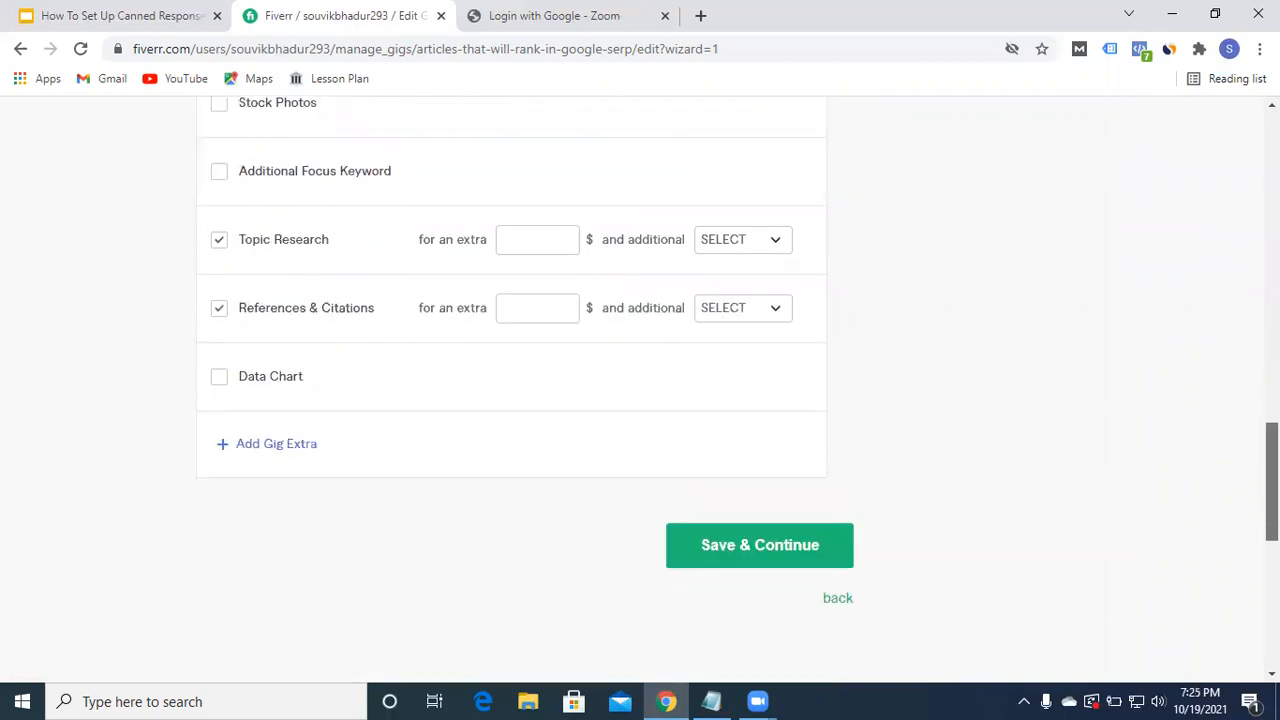
{"action": "left_click", "coordinate": [768, 549]}
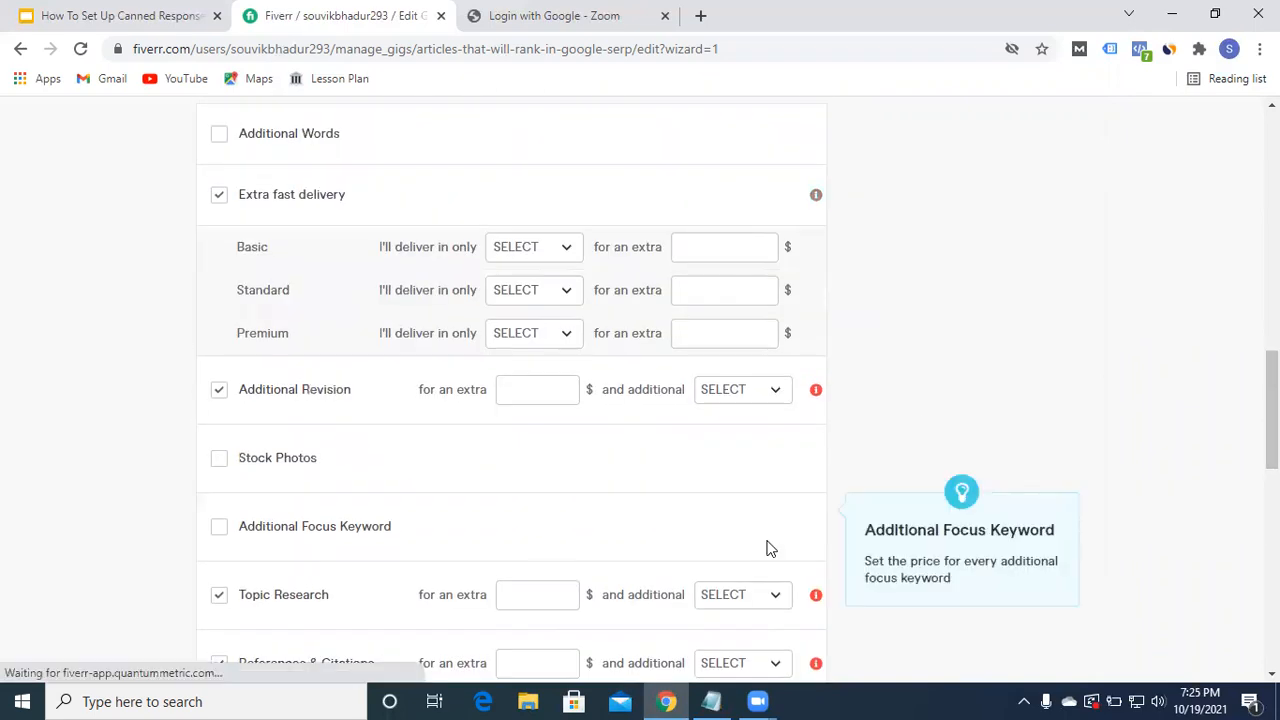
Deselect the Additional Revision, Topic Research, References & Citations and Extra fast delivery services, and save the pricing page to continue.
{"action": "left_click", "coordinate": [219, 391]}
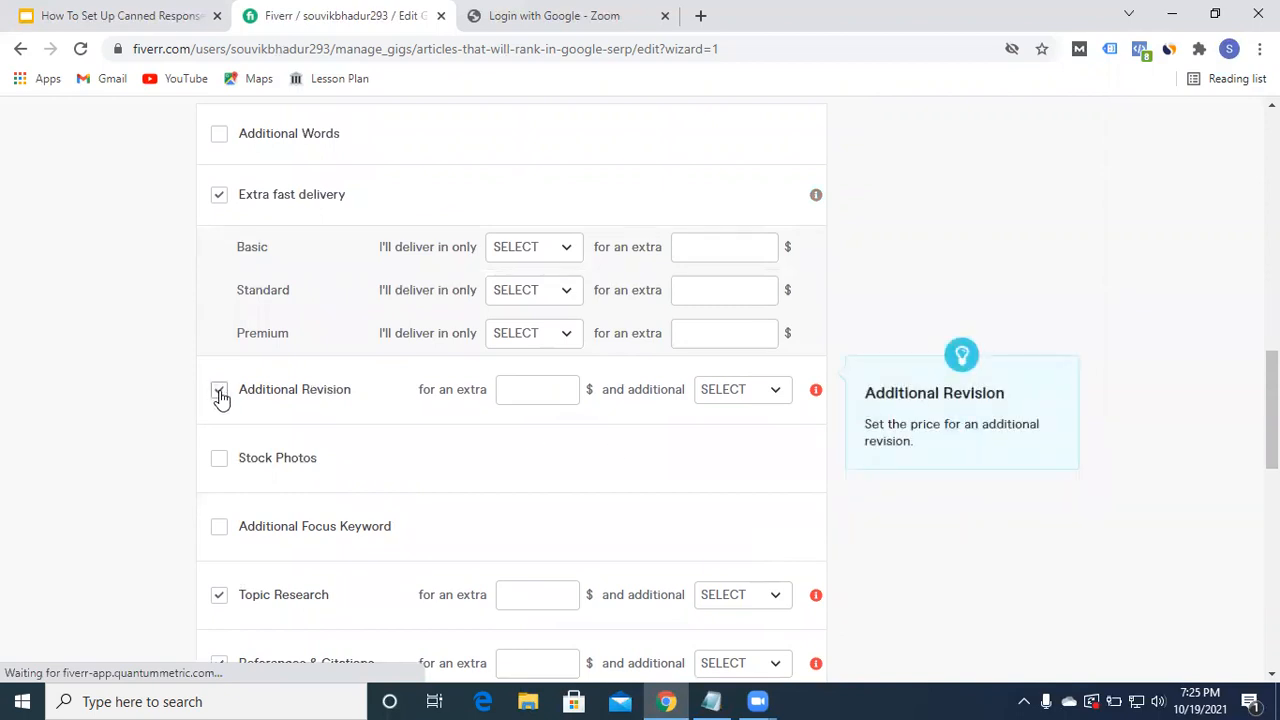
{"action": "left_click", "coordinate": [219, 391]}
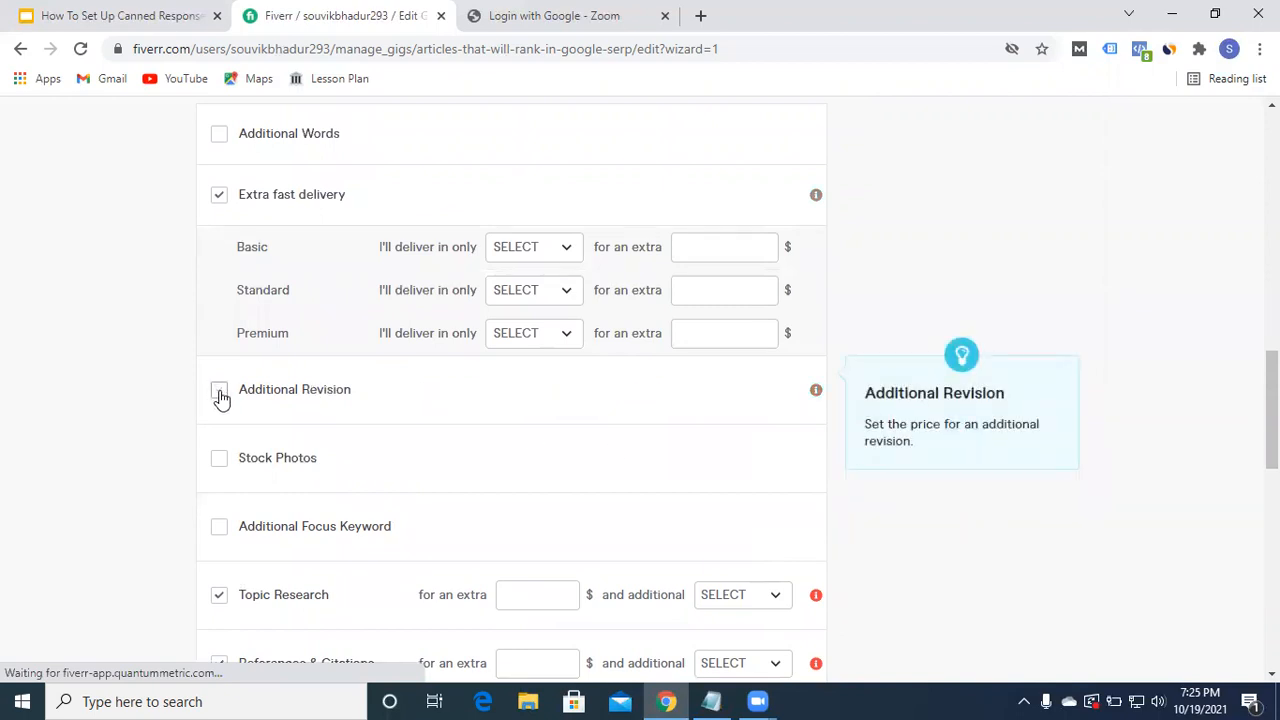
{"action": "left_click", "coordinate": [220, 597]}
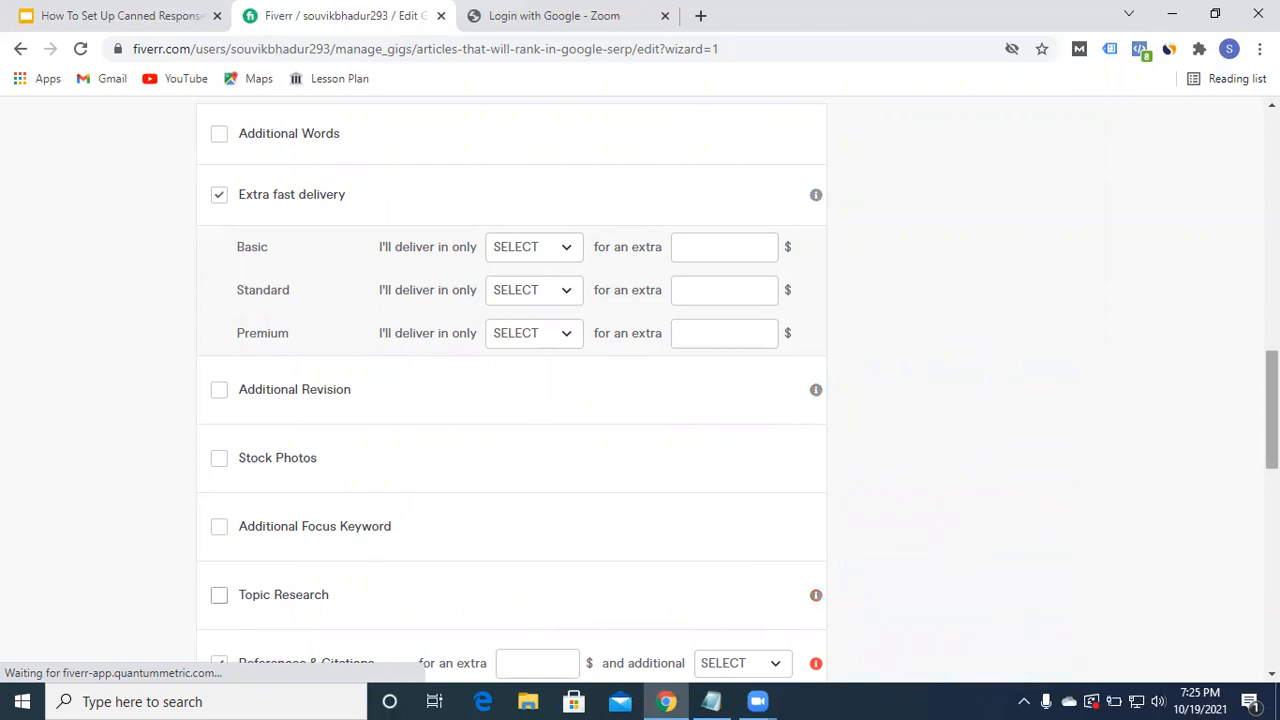
{"action": "scroll", "coordinate": [512, 380], "scroll_direction": "down", "scroll_amount": 3}
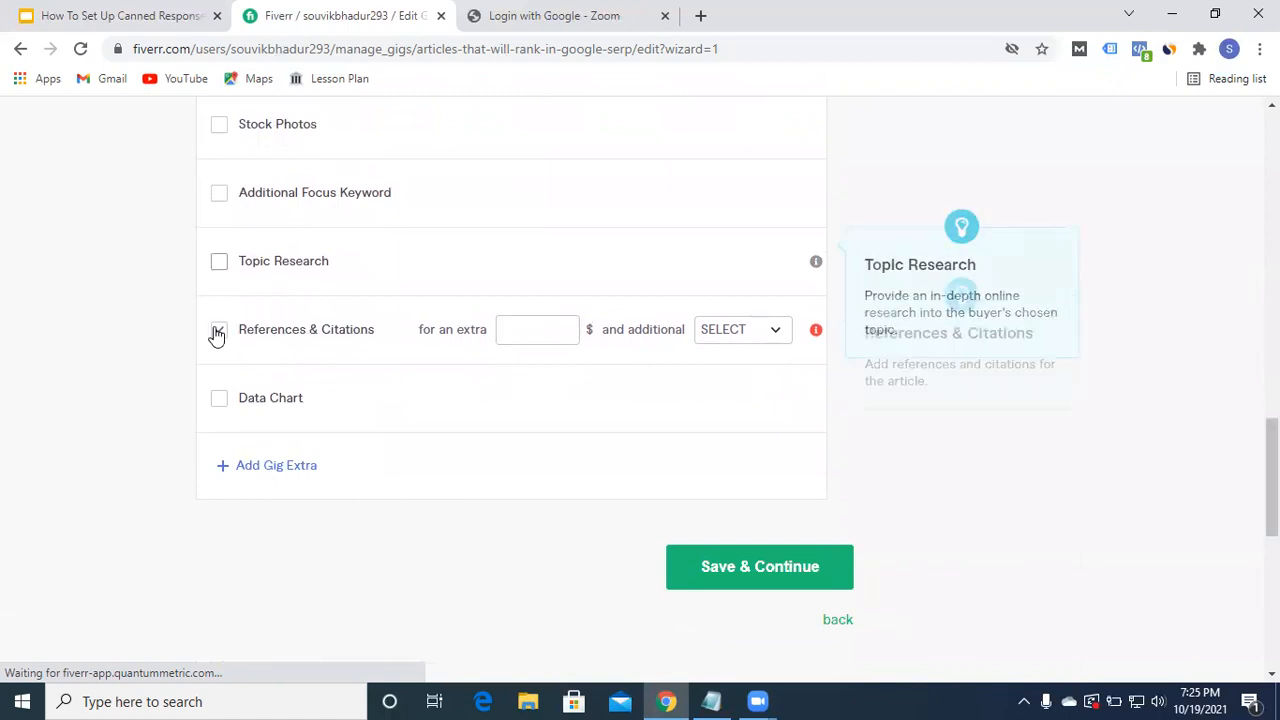
{"action": "left_click", "coordinate": [218, 331]}
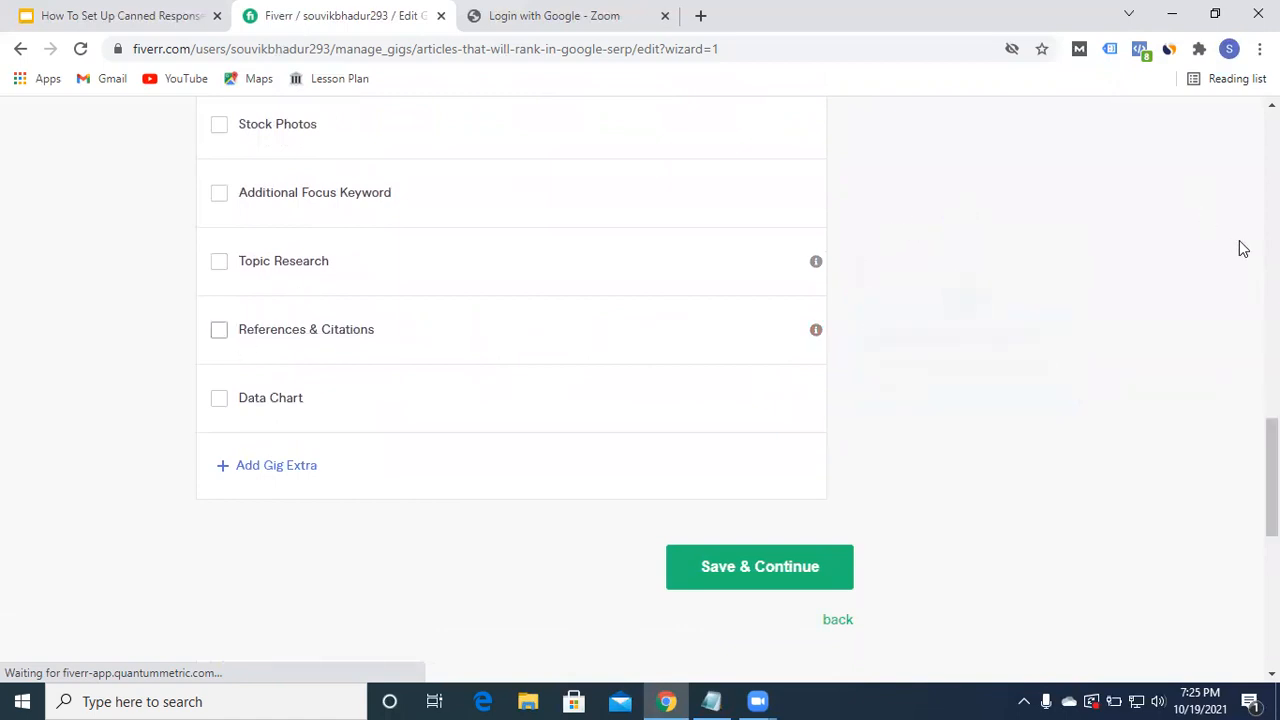
{"action": "scroll", "coordinate": [512, 380], "scroll_direction": "up", "scroll_amount": 3}
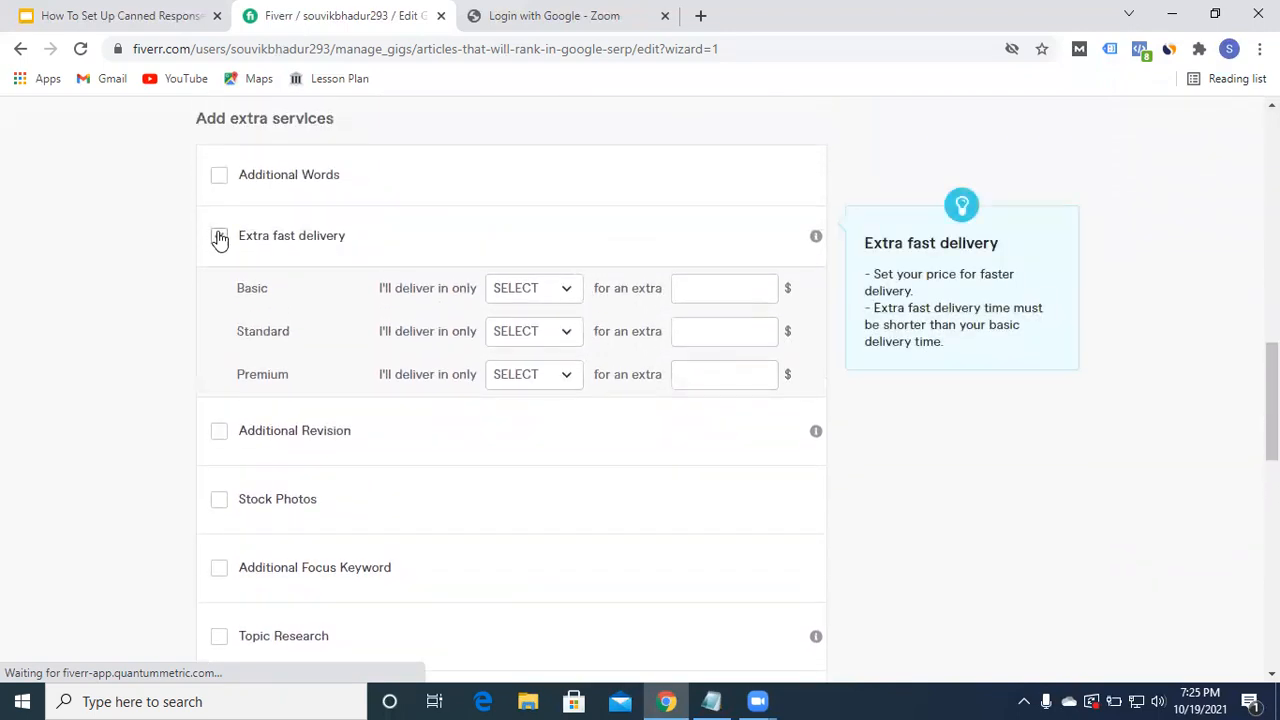
{"action": "left_click", "coordinate": [219, 237]}
{"action": "left_click_drag", "start_coordinate": [1272, 416], "coordinate": [1272, 521]}
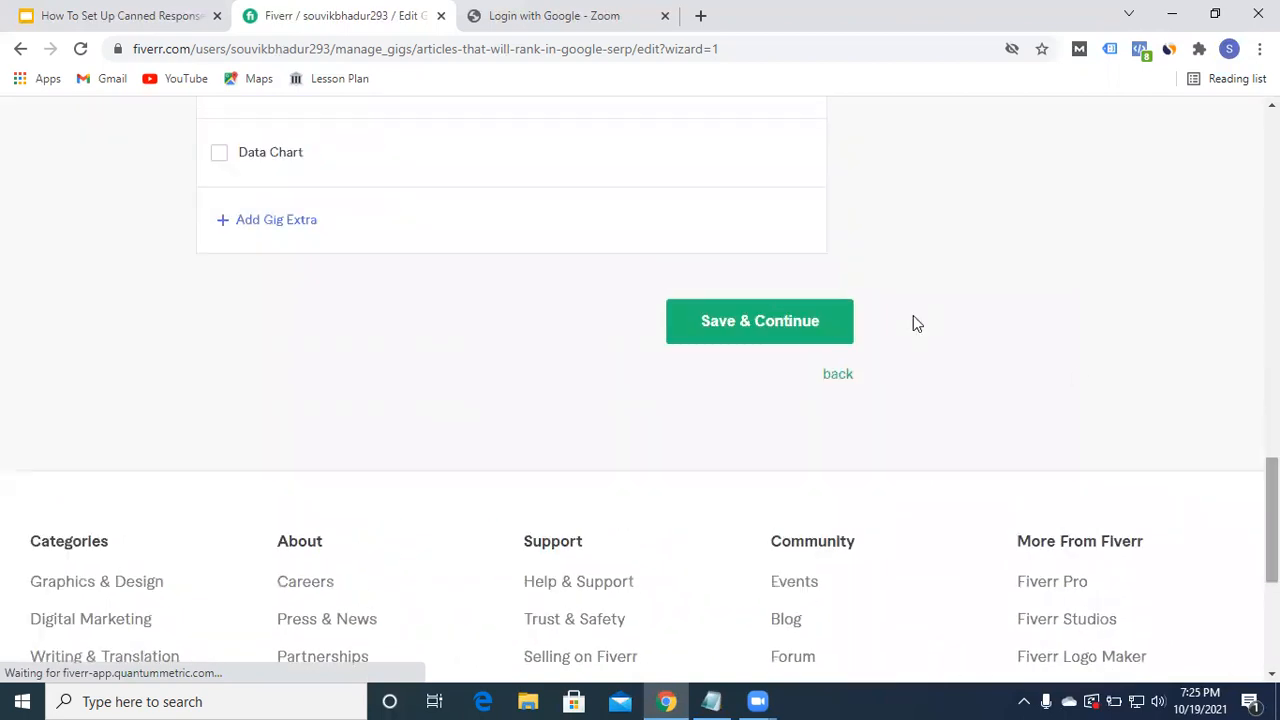
{"action": "left_click", "coordinate": [786, 335]}
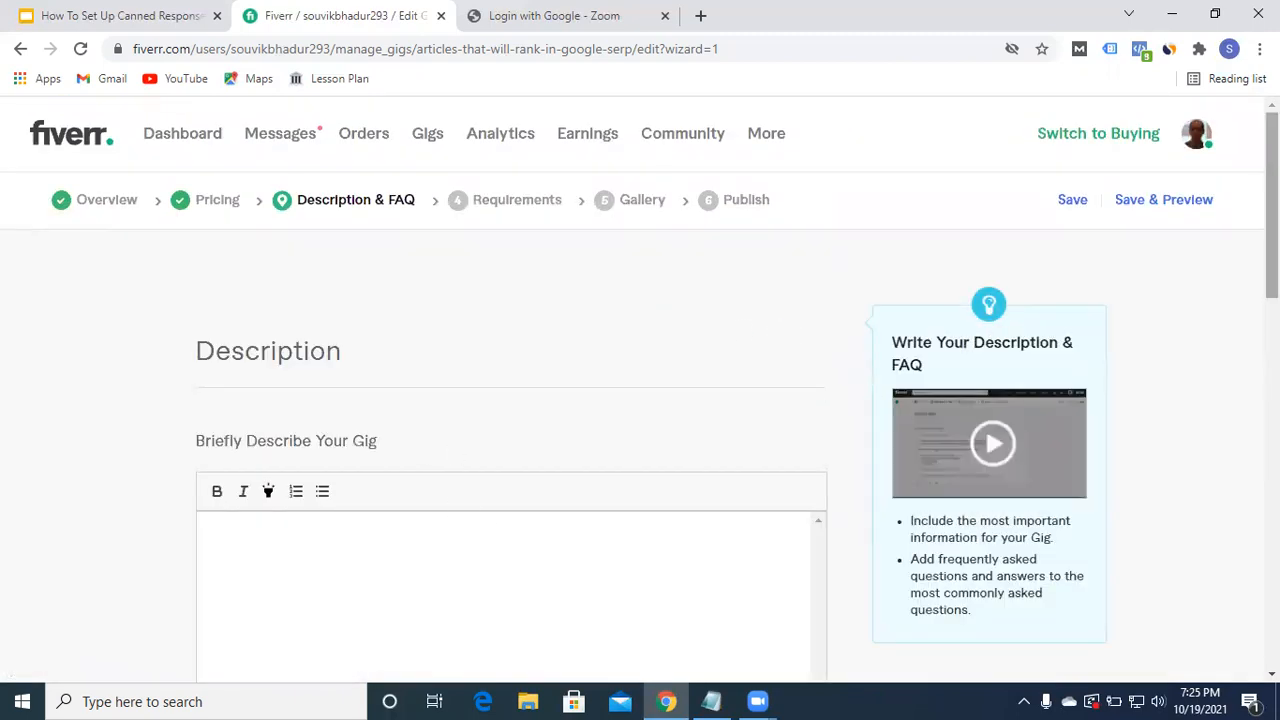
Copy the five-line service description starting "Get quality written content" from the Notepad notes into the gig description.
{"action": "scroll", "coordinate": [640, 390], "scroll_direction": "down", "scroll_amount": 2}
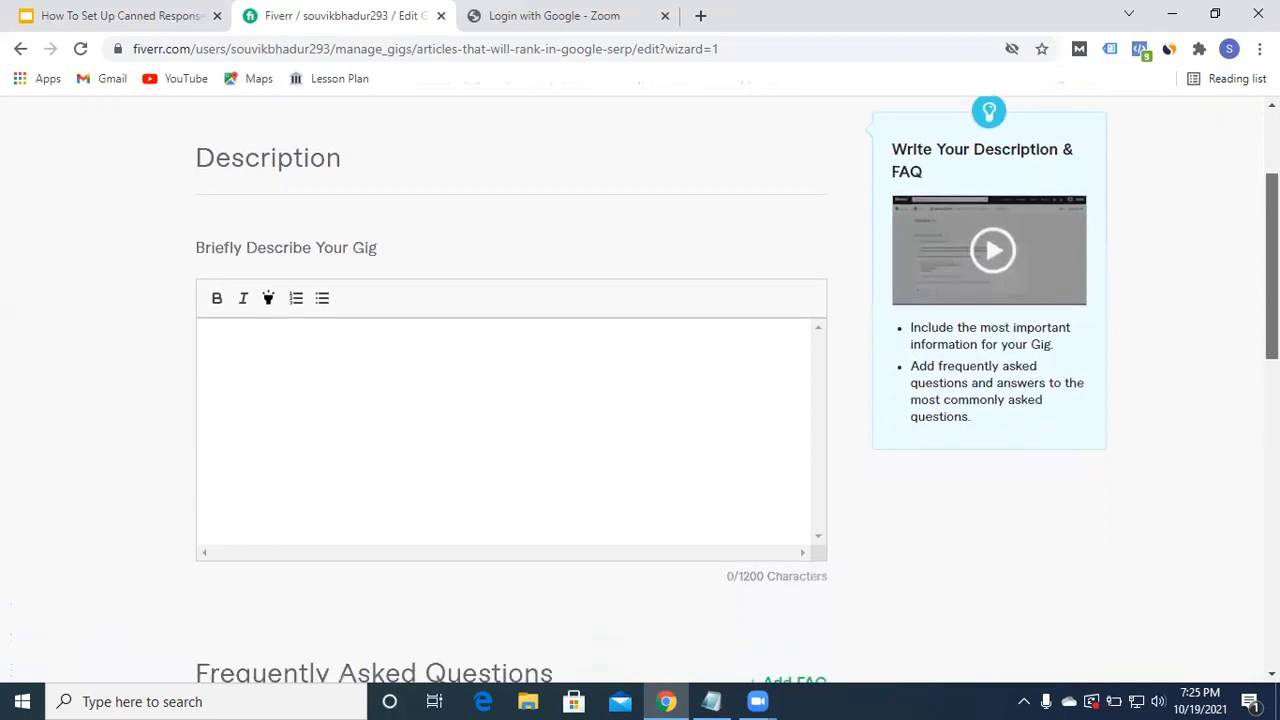
{"action": "left_click", "coordinate": [500, 330]}
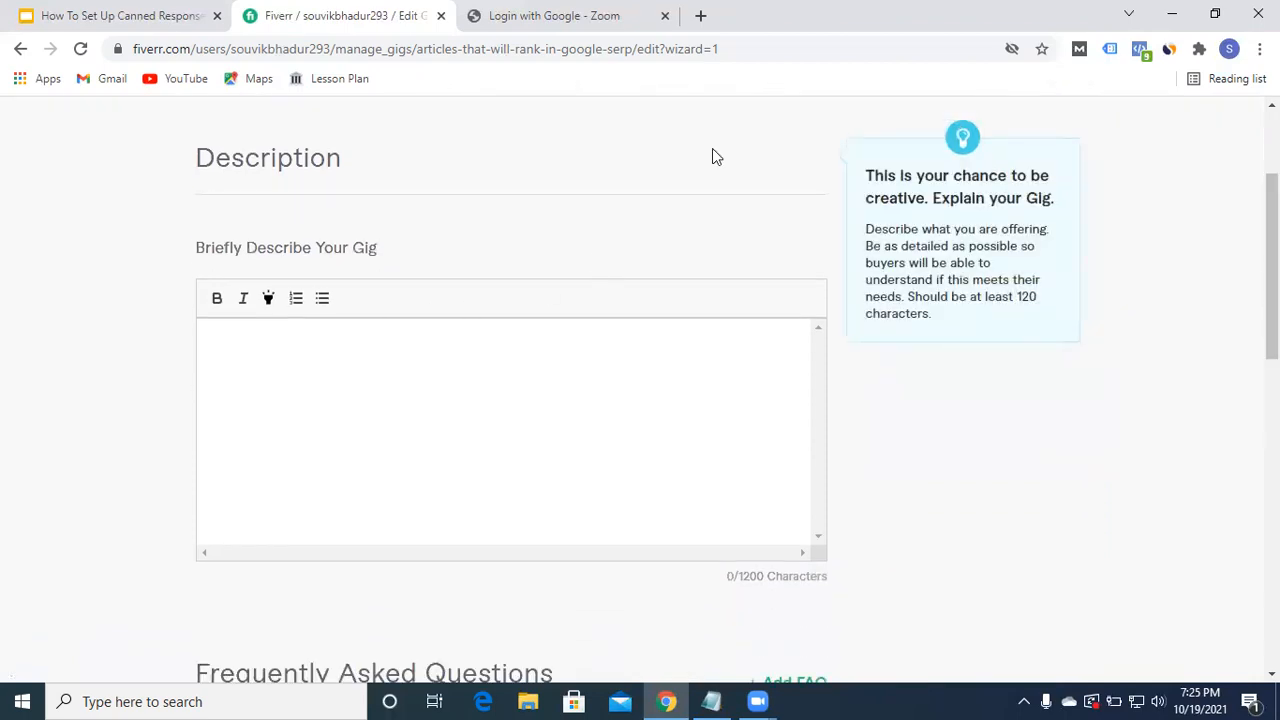
{"action": "left_click", "coordinate": [712, 701]}
{"action": "left_click_drag", "start_coordinate": [293, 143], "coordinate": [927, 234]}
{"action": "key", "text": "ctrl+c"}
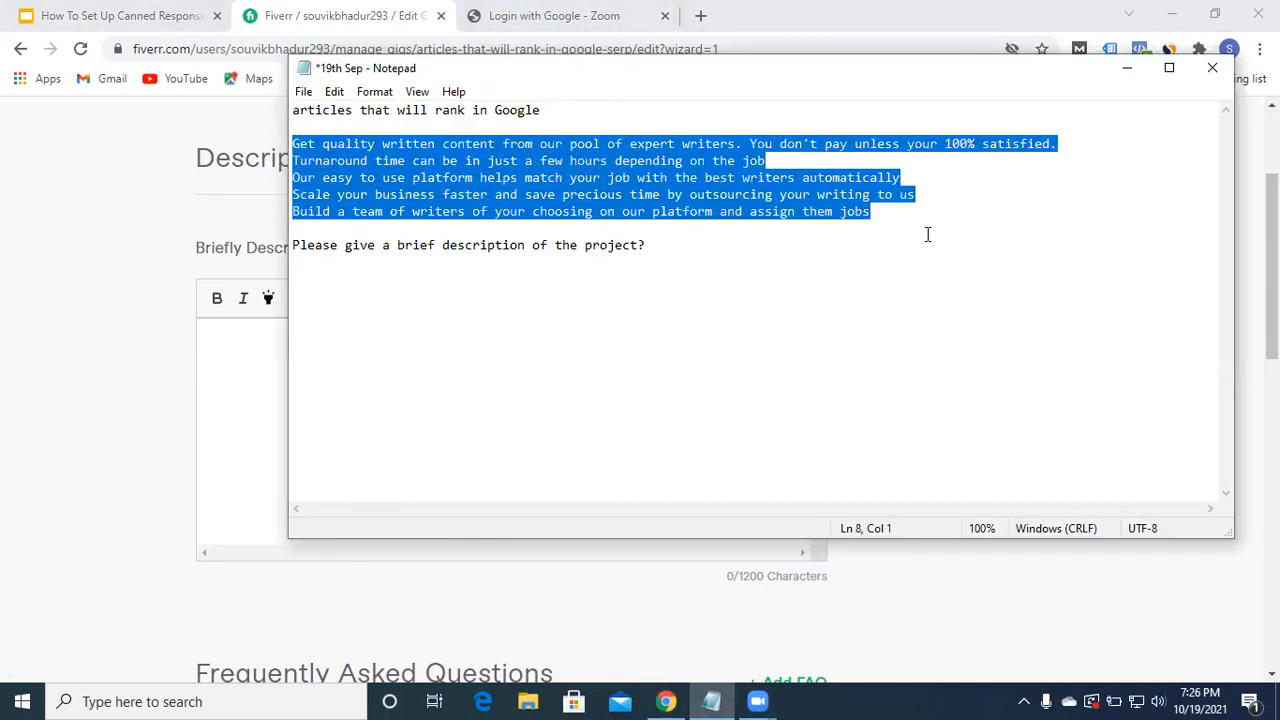
{"action": "left_click", "coordinate": [107, 242]}
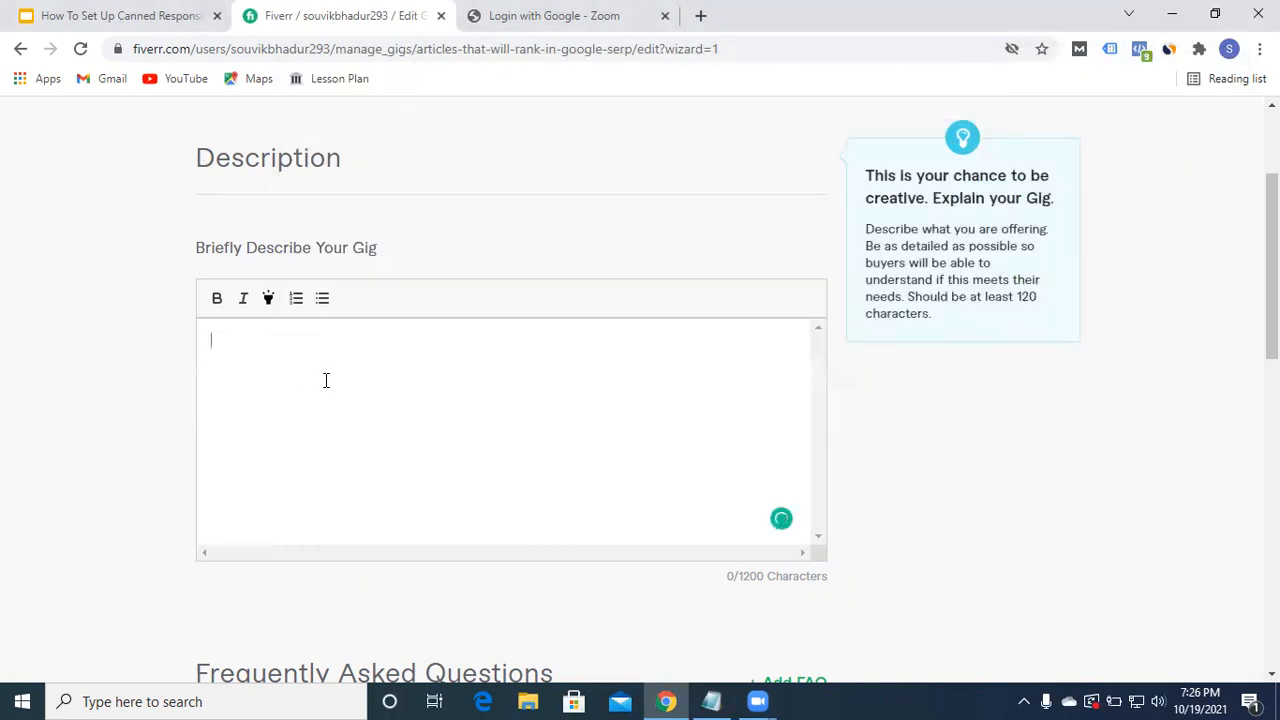
{"action": "key", "text": "ctrl+v"}
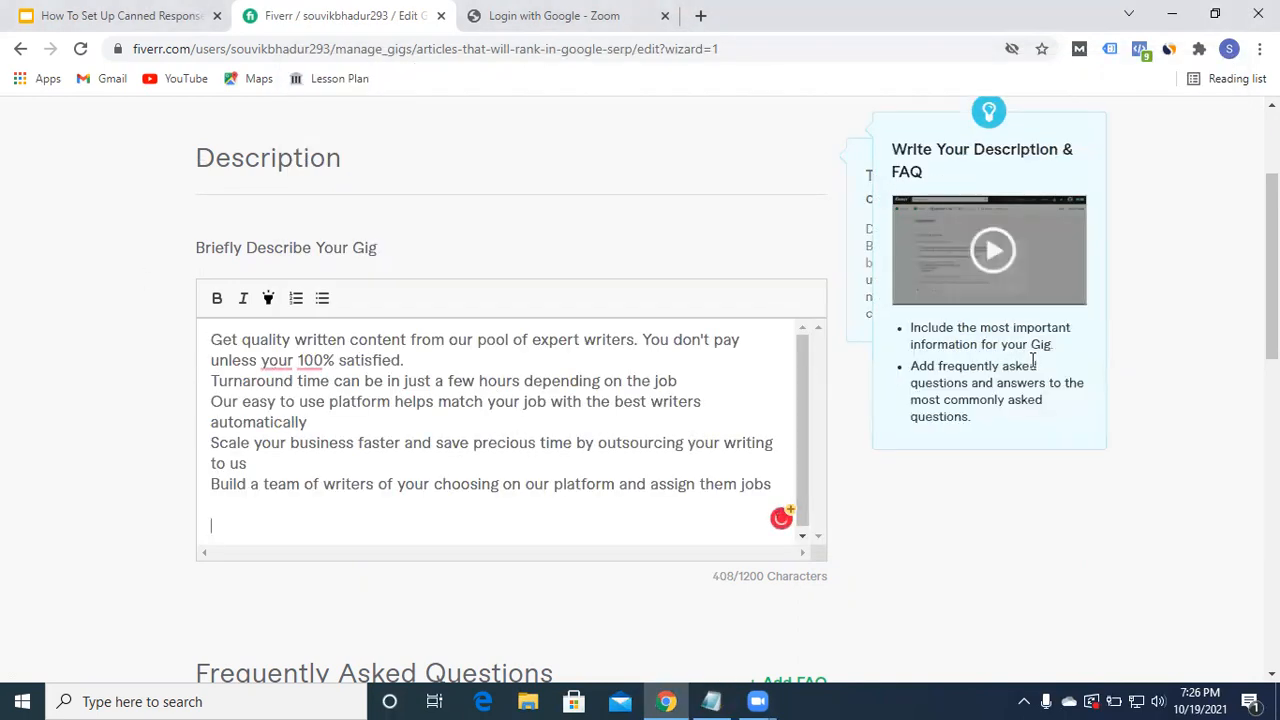
Correct "unless your 100% satisfied" to "unless you are 100% satisfied" in the description using the Grammarly suggestions.
{"action": "scroll", "coordinate": [285, 233], "scroll_direction": "down", "scroll_amount": 2}
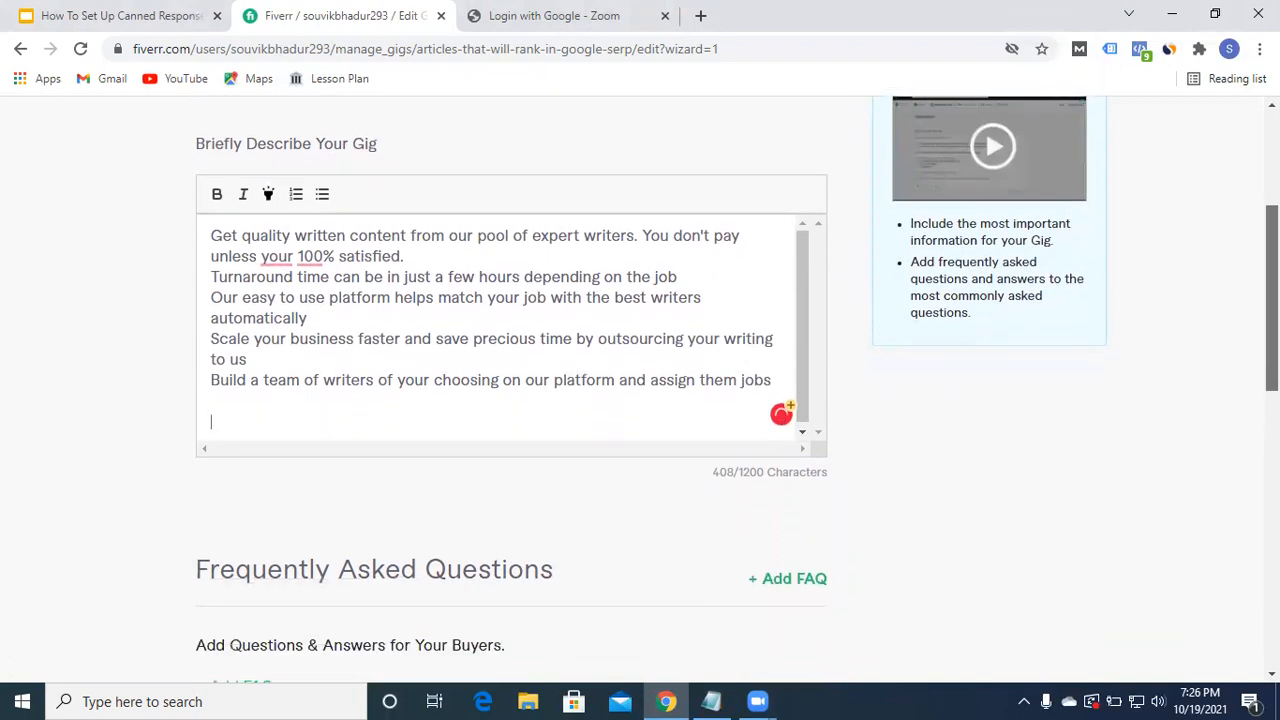
{"action": "mouse_move", "coordinate": [285, 233]}
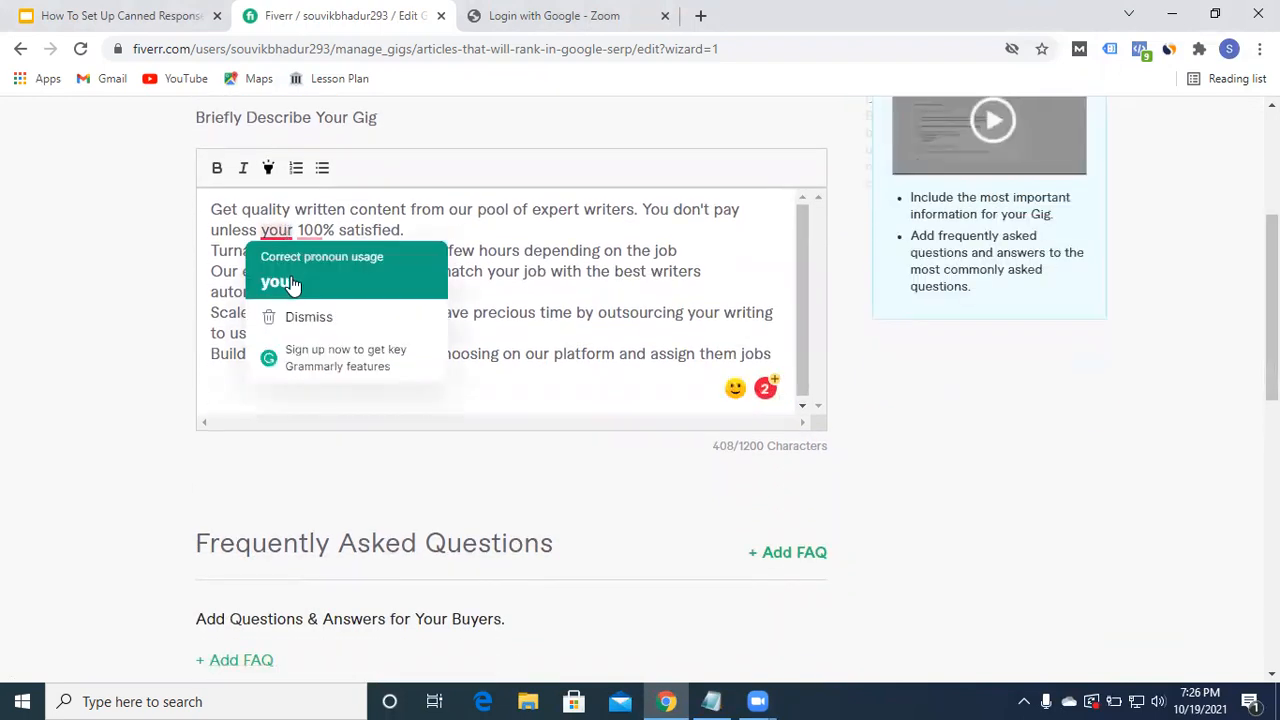
{"action": "left_click", "coordinate": [280, 283]}
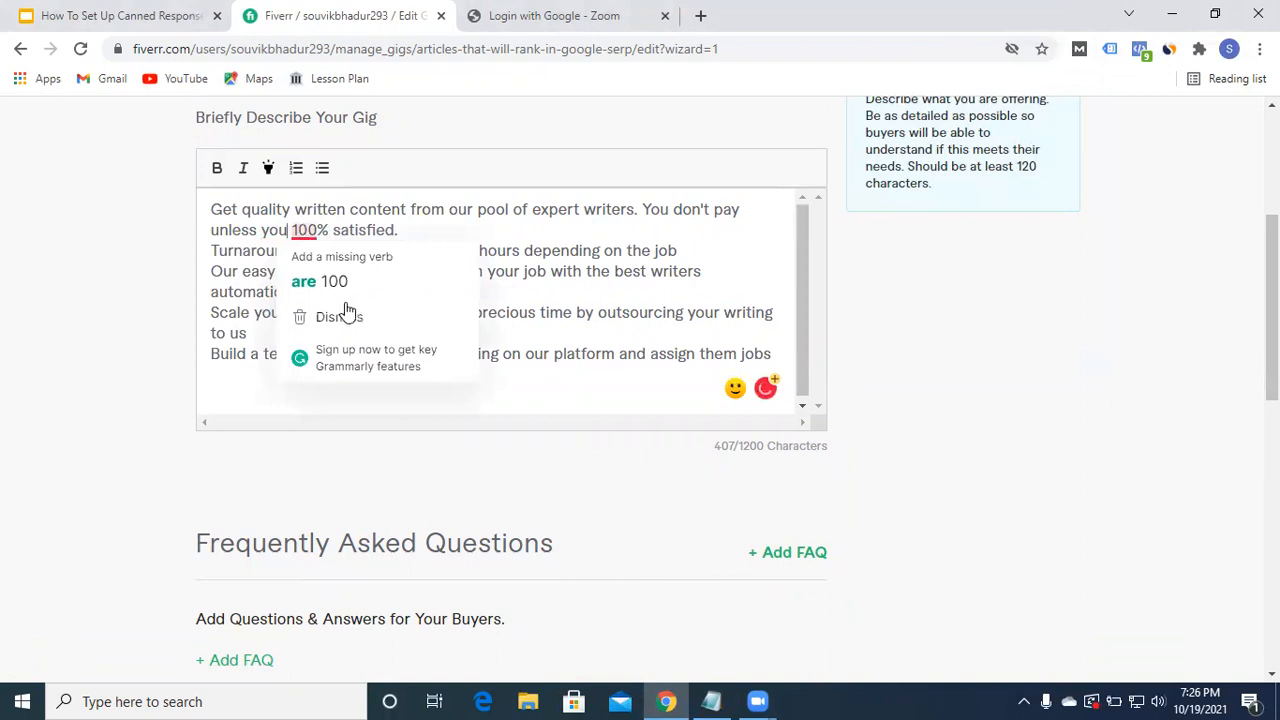
{"action": "left_click", "coordinate": [335, 281]}
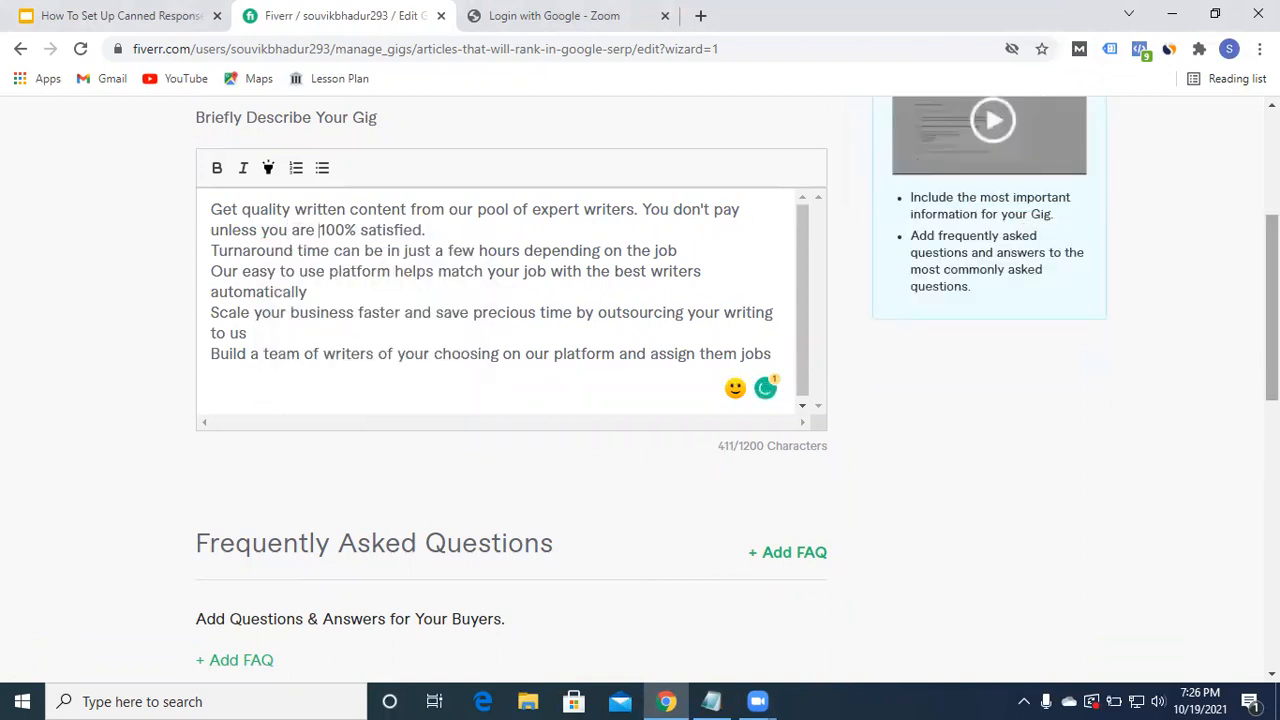
Open a blank question-and-answer entry in the Frequently Asked Questions section.
{"action": "scroll", "coordinate": [640, 380], "scroll_direction": "down", "scroll_amount": 4}
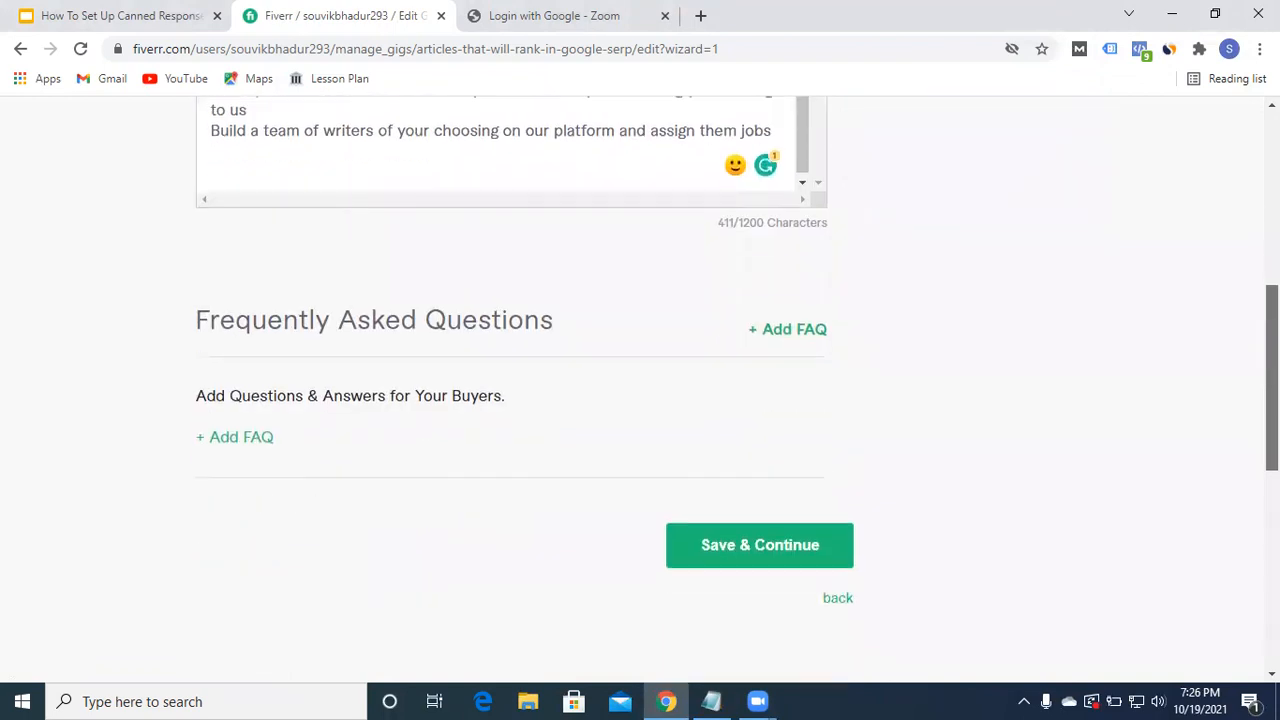
{"action": "scroll", "coordinate": [628, 351], "scroll_direction": "down", "scroll_amount": 1}
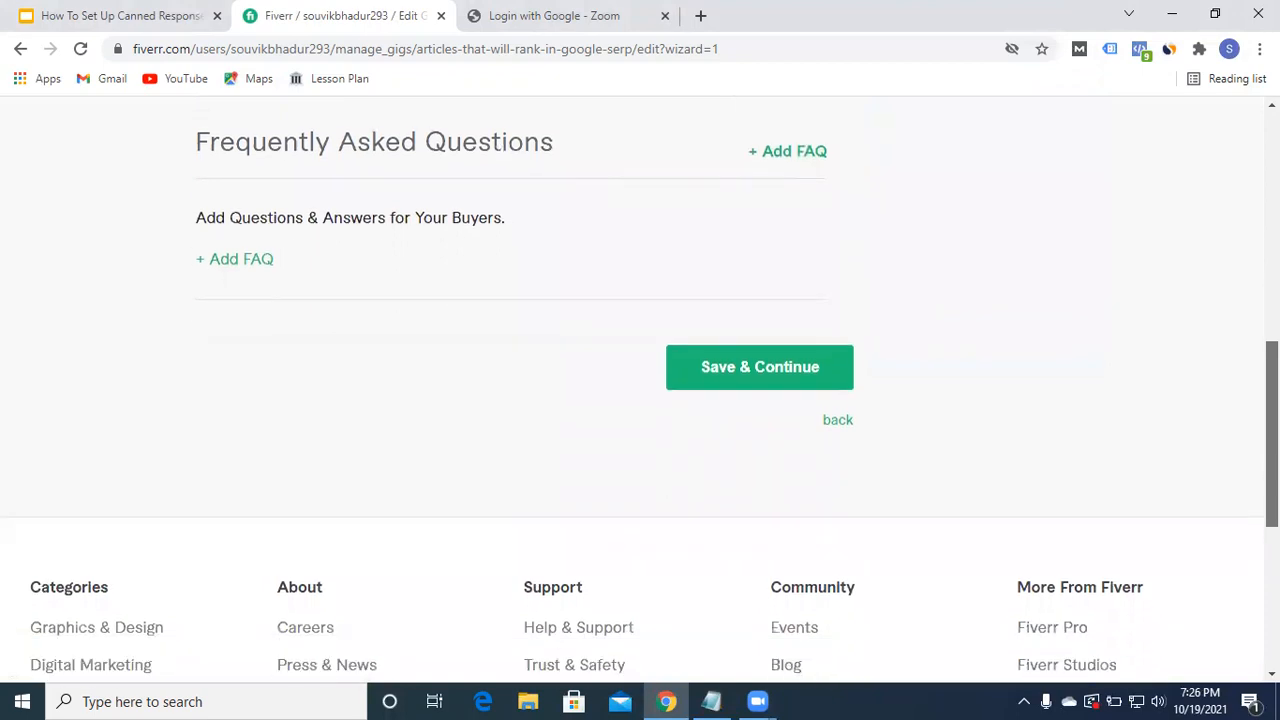
{"action": "scroll", "coordinate": [628, 351], "scroll_direction": "up", "scroll_amount": 1}
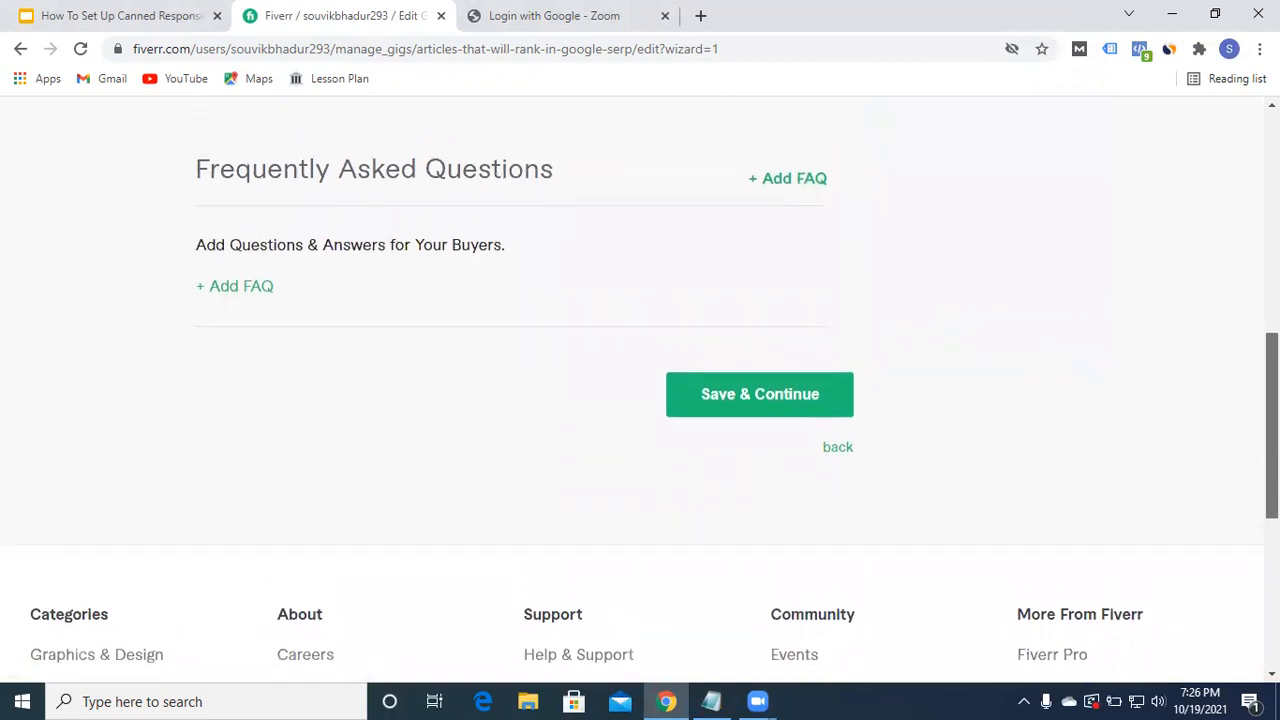
{"action": "left_click", "coordinate": [260, 288]}
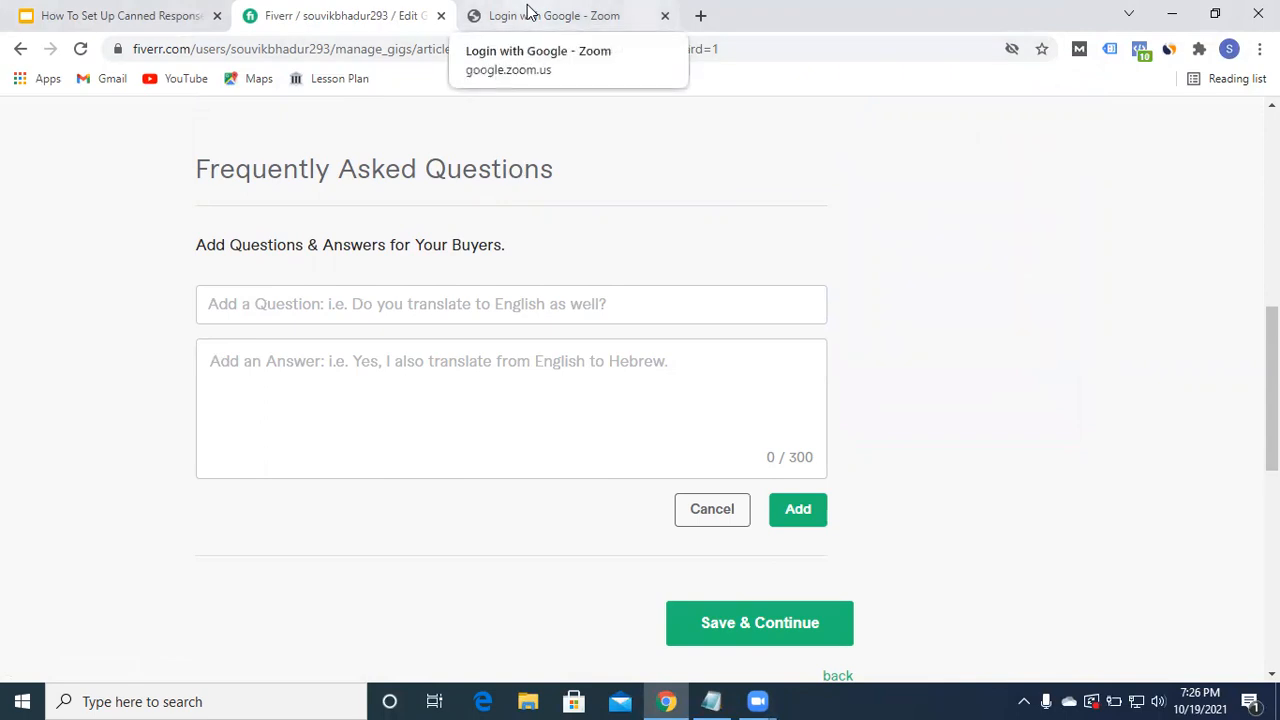
Copy "Please give a brief description of the project?" from the Notepad notes and return to the FAQ question field in the browser.
{"action": "left_click", "coordinate": [713, 701]}
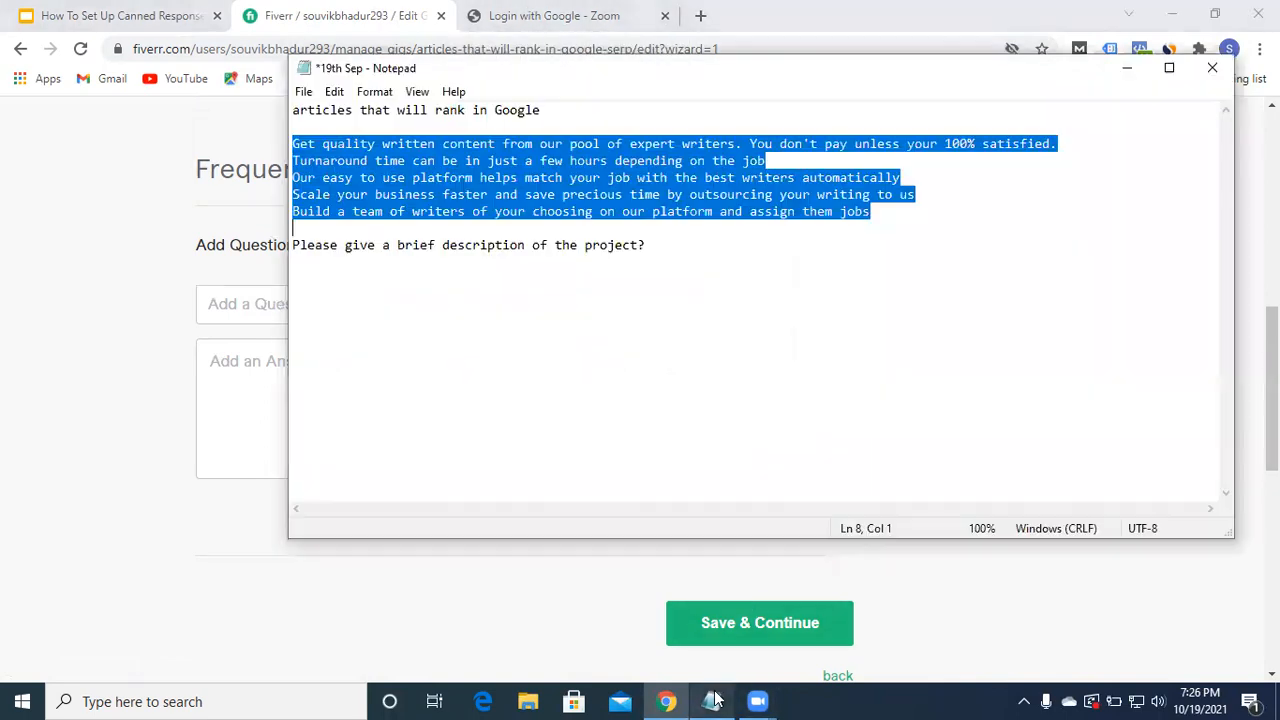
{"action": "left_click_drag", "start_coordinate": [694, 249], "coordinate": [333, 232]}
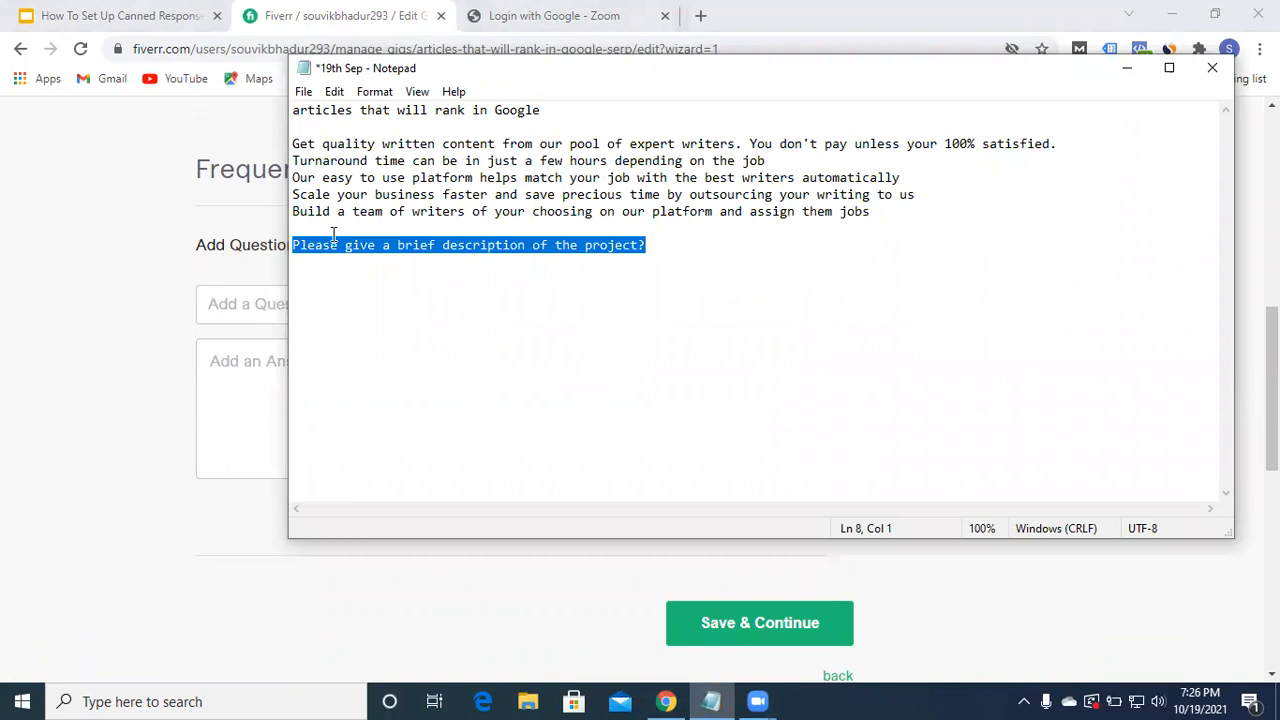
{"action": "left_click", "coordinate": [66, 314]}
{"action": "left_click", "coordinate": [290, 300]}
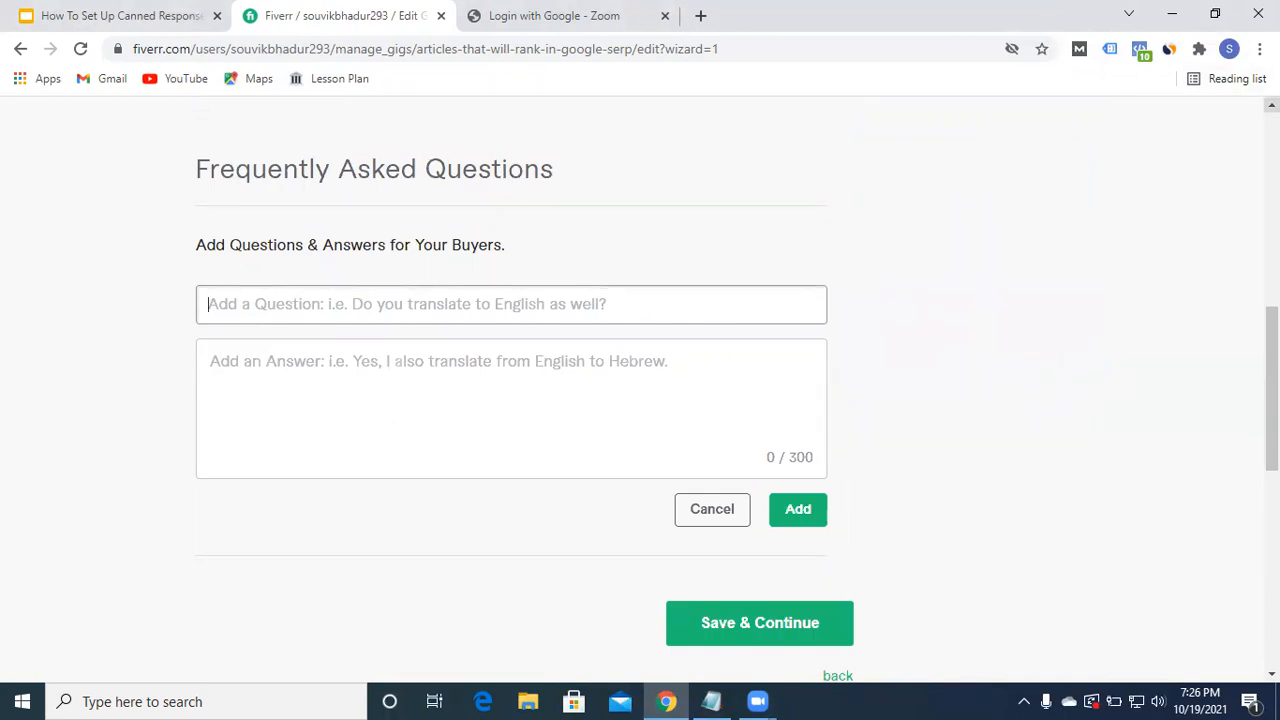
Review the description page and save it with the FAQ entry left empty, continuing to the Requirements stage.
{"action": "scroll", "coordinate": [640, 390], "scroll_direction": "up", "scroll_amount": 8}
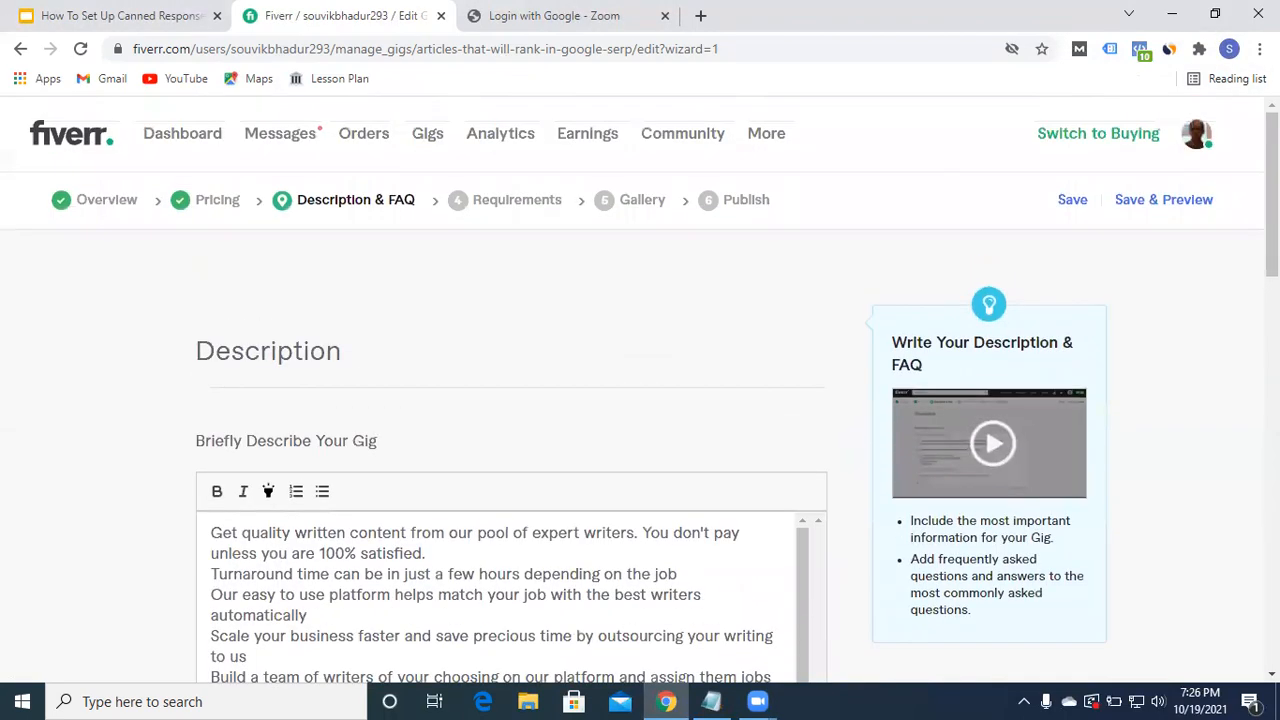
{"action": "scroll", "coordinate": [640, 390], "scroll_direction": "down", "scroll_amount": 8}
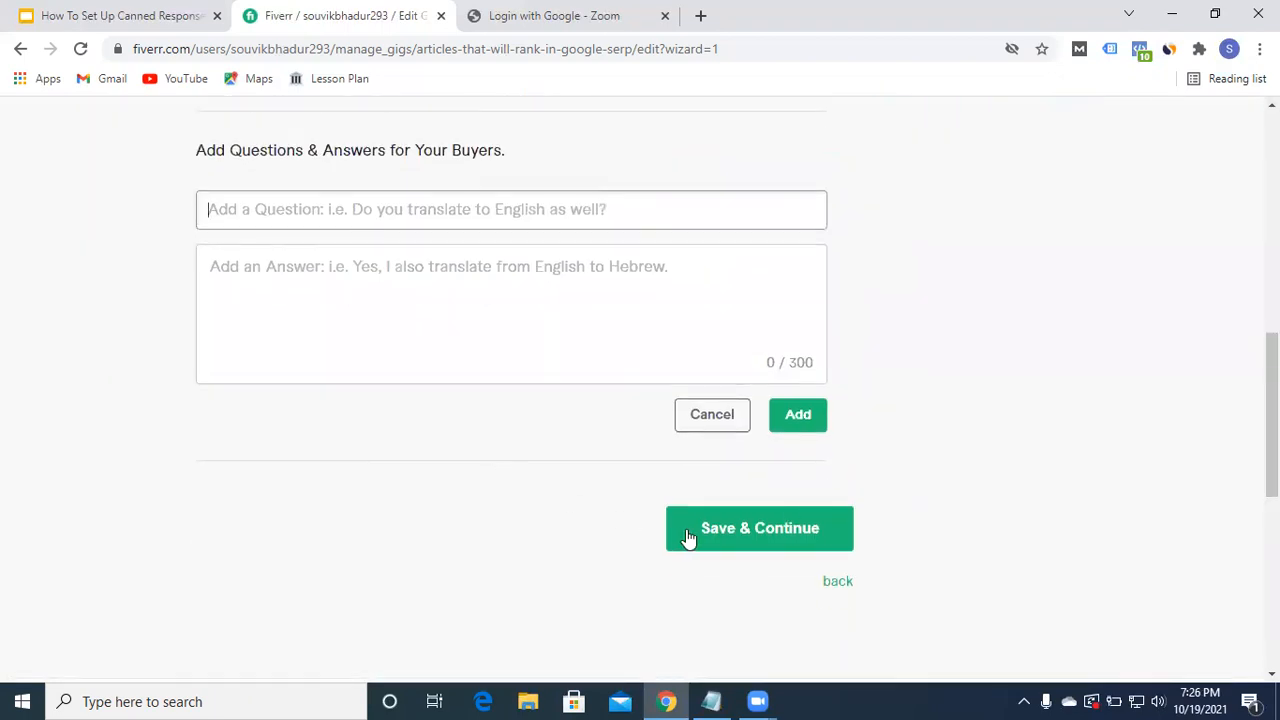
{"action": "left_click", "coordinate": [724, 533]}
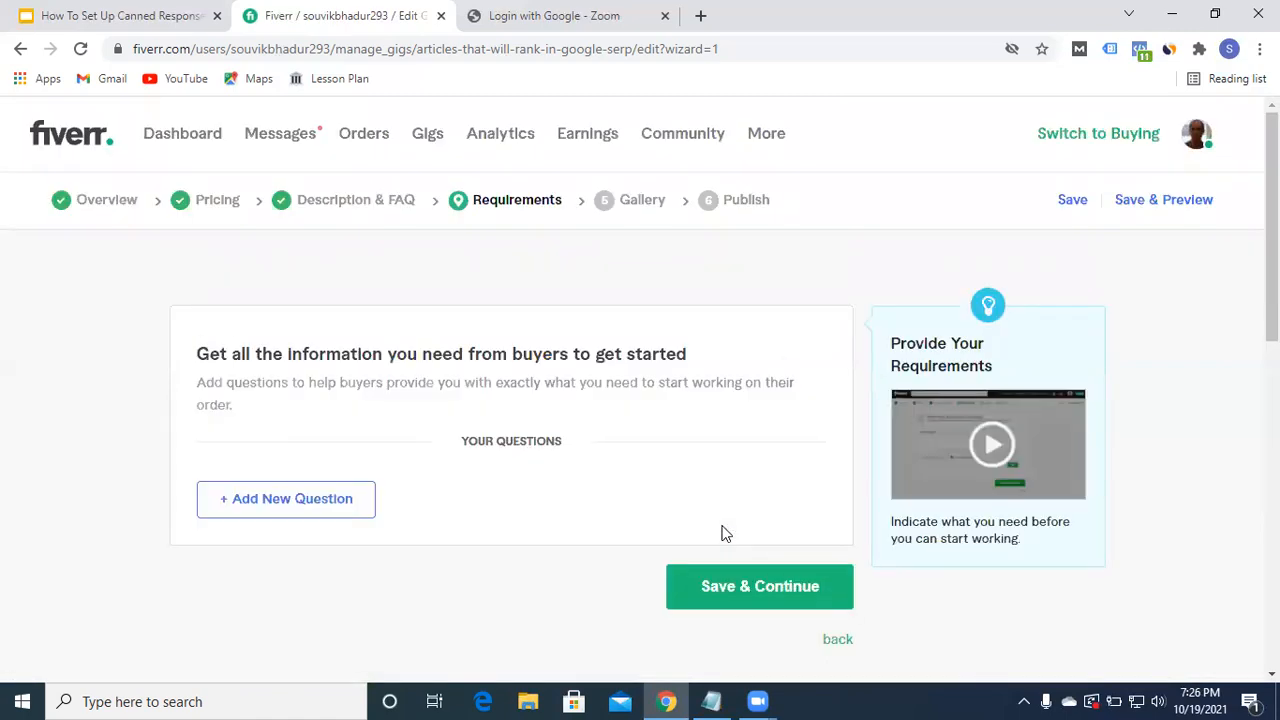
Add the required free-text buyer question "Please give a brief description of the project?" and save, continuing to the Gallery stage.
{"action": "left_click", "coordinate": [290, 510]}
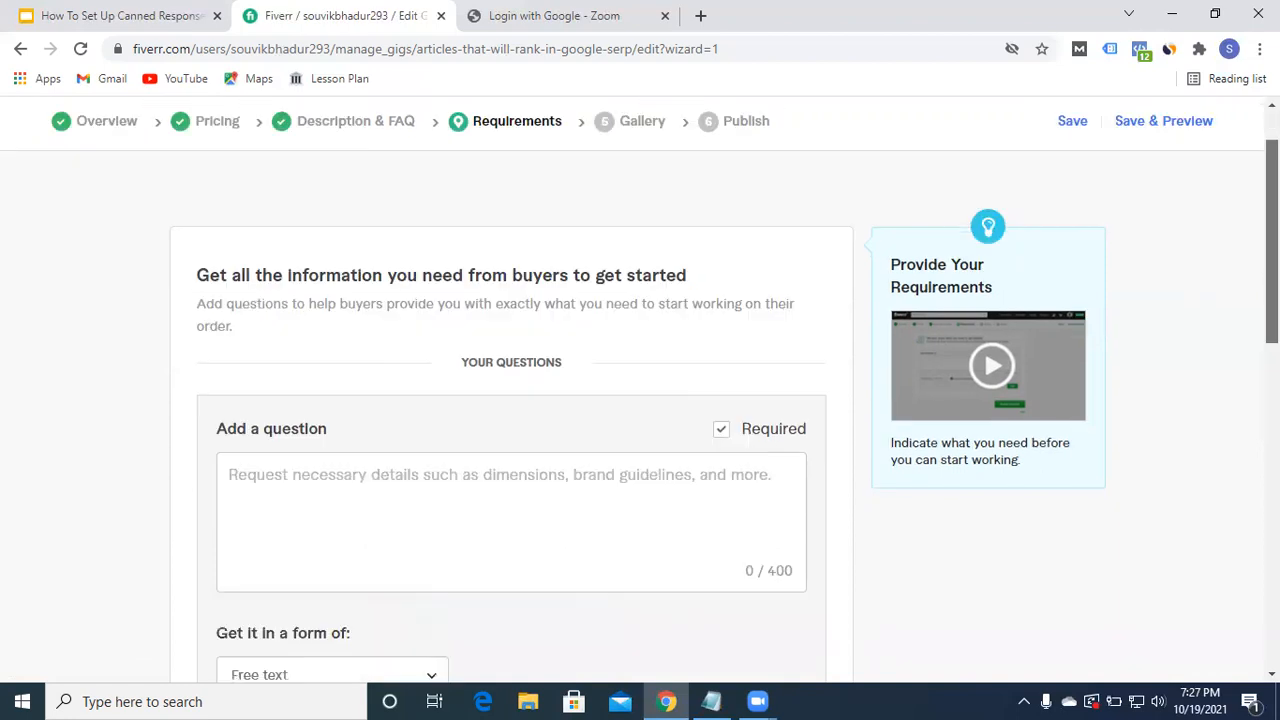
{"action": "left_click", "coordinate": [510, 399]}
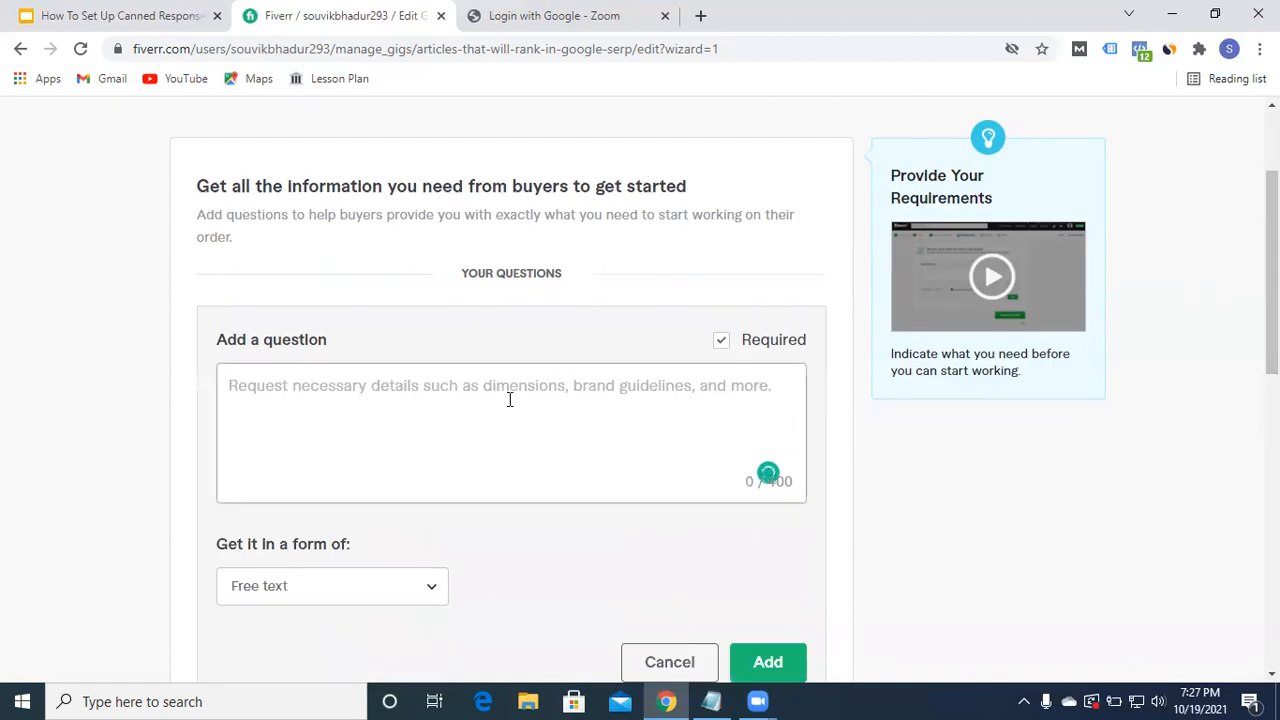
{"action": "type", "text": "Please give a brief description of the project?"}
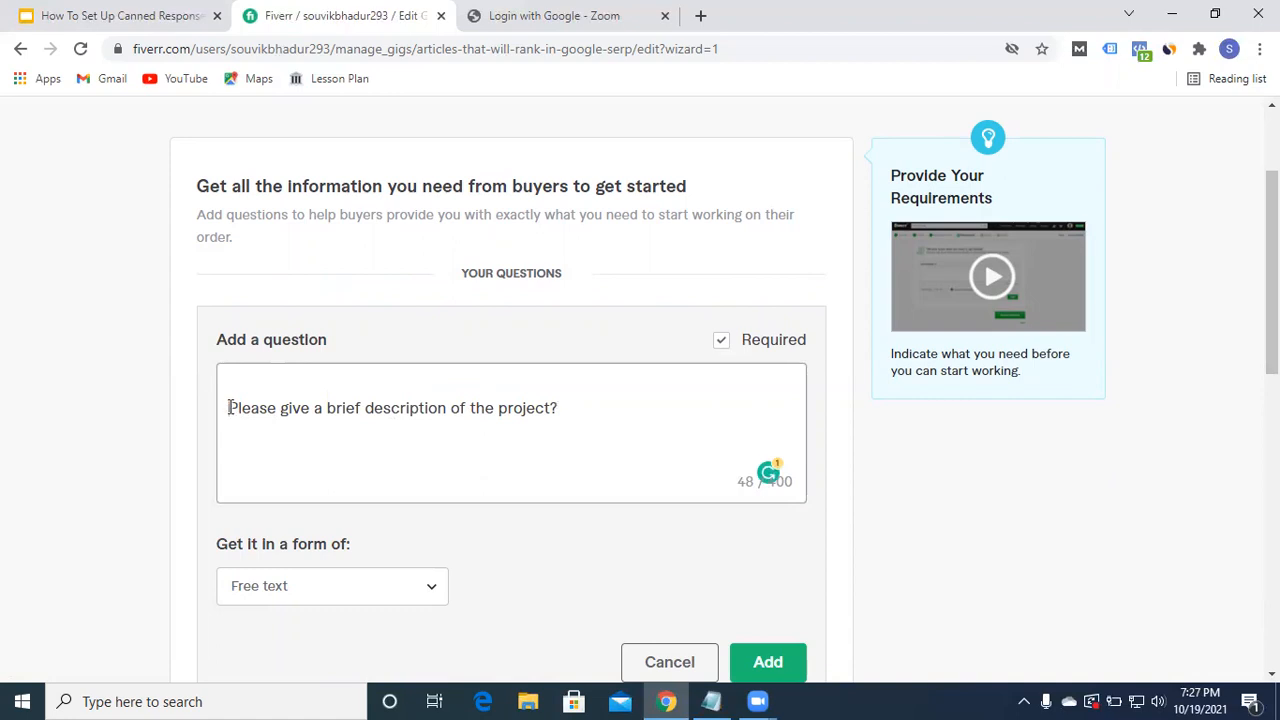
{"action": "left_click", "coordinate": [229, 407]}
{"action": "key", "text": "BackSpace"}
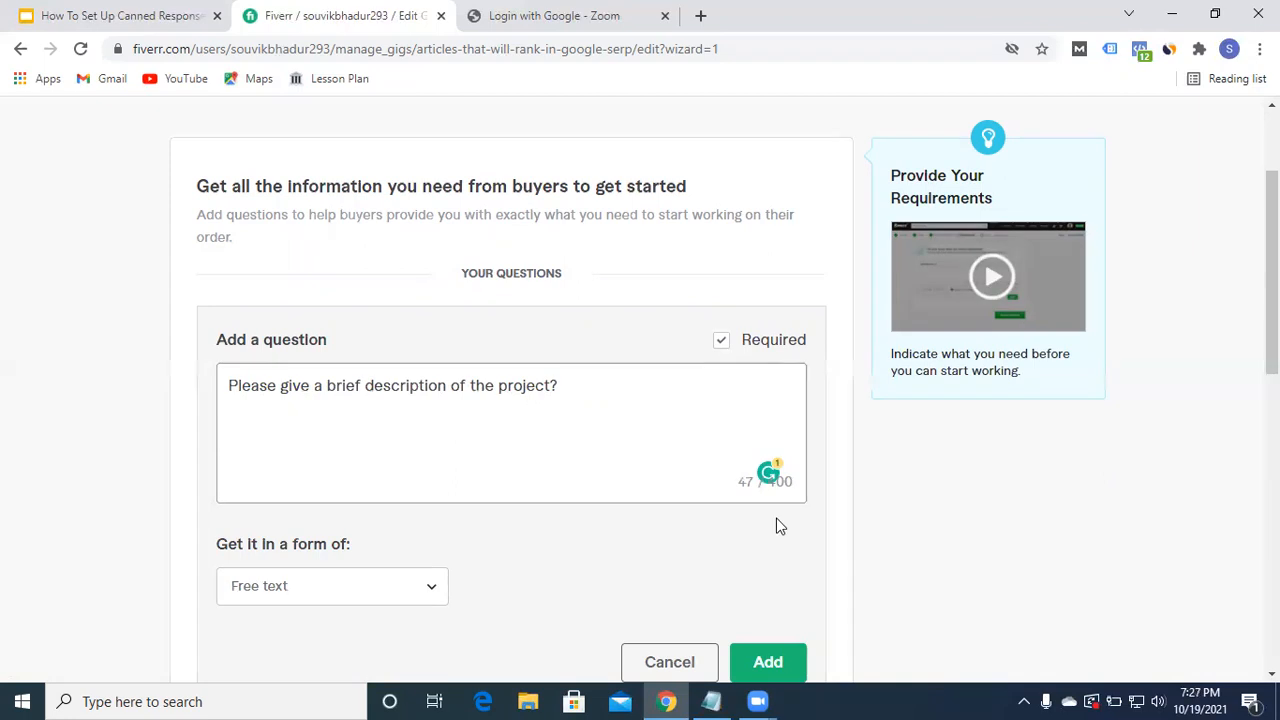
{"action": "scroll", "coordinate": [784, 553], "scroll_direction": "down", "scroll_amount": 1}
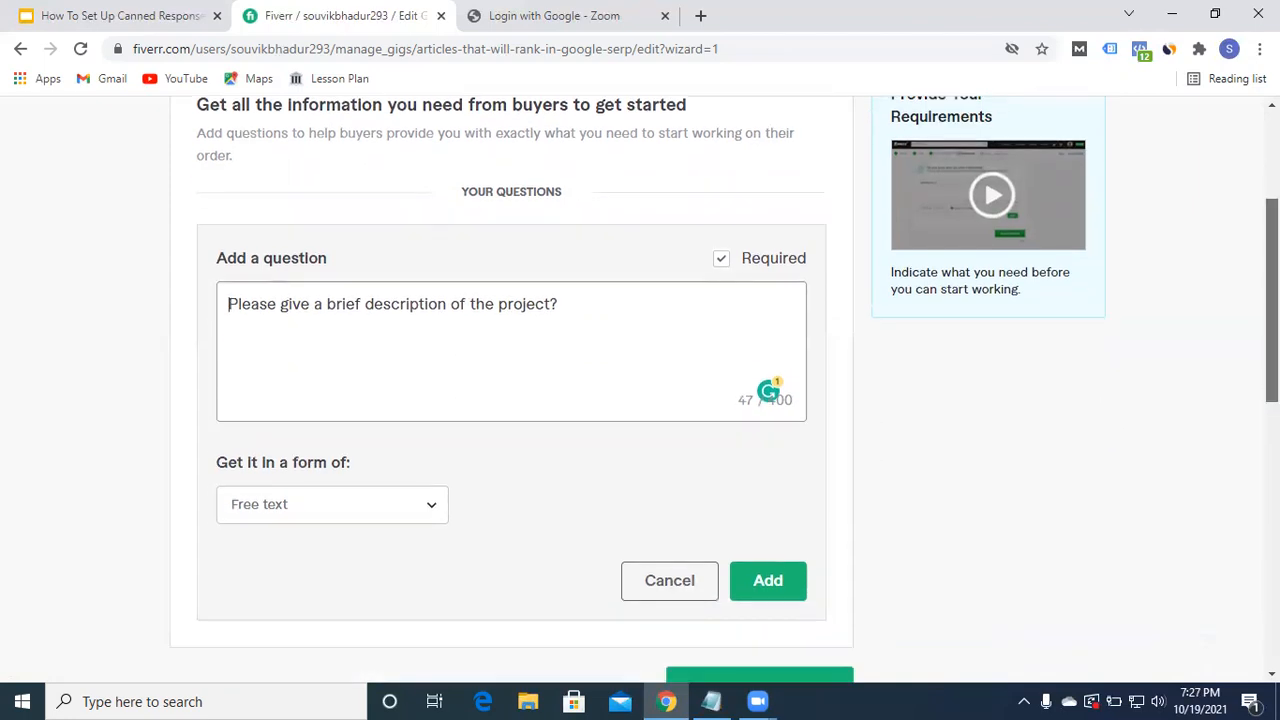
{"action": "left_click", "coordinate": [775, 580]}
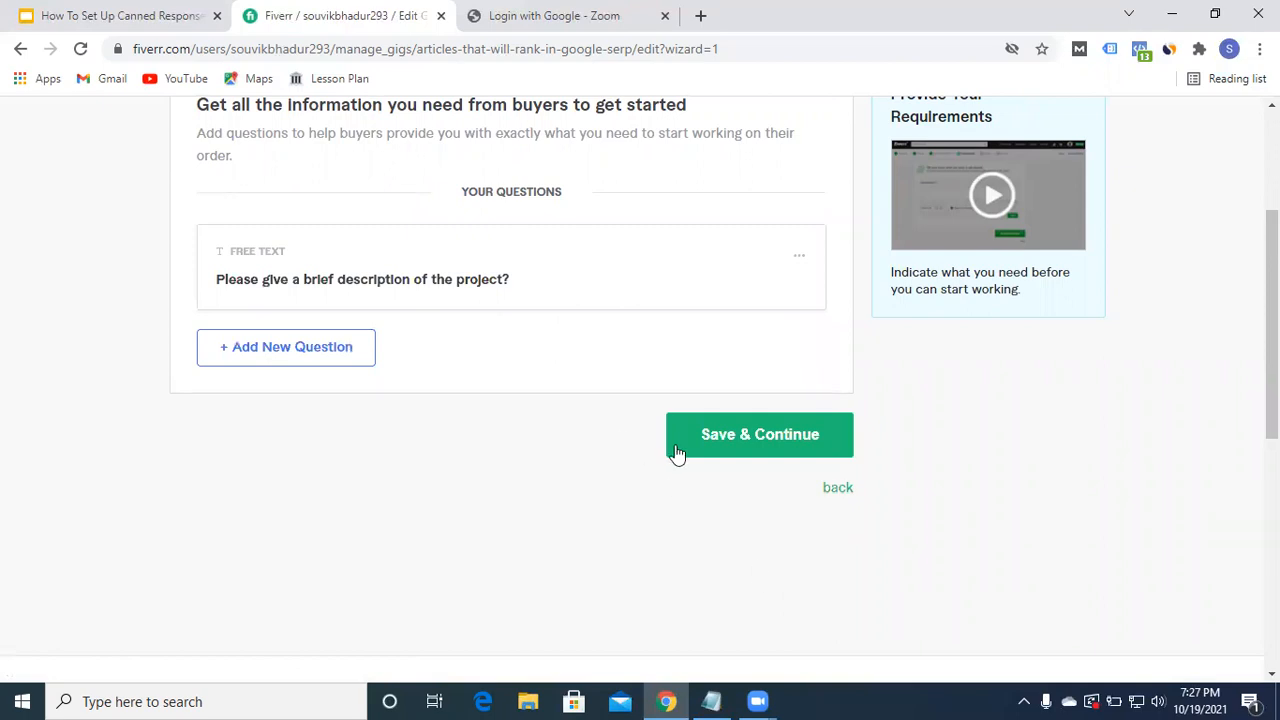
{"action": "left_click", "coordinate": [714, 451]}
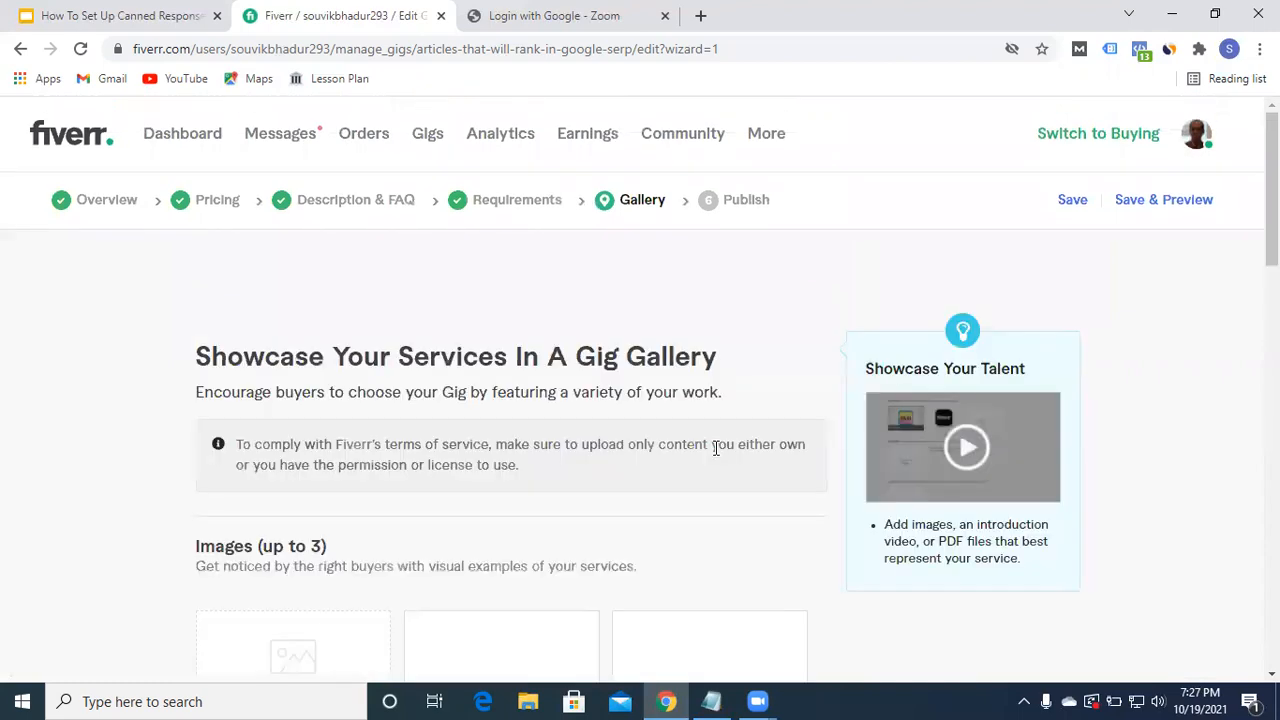
{"action": "scroll", "coordinate": [640, 386], "scroll_direction": "down", "scroll_amount": 3}
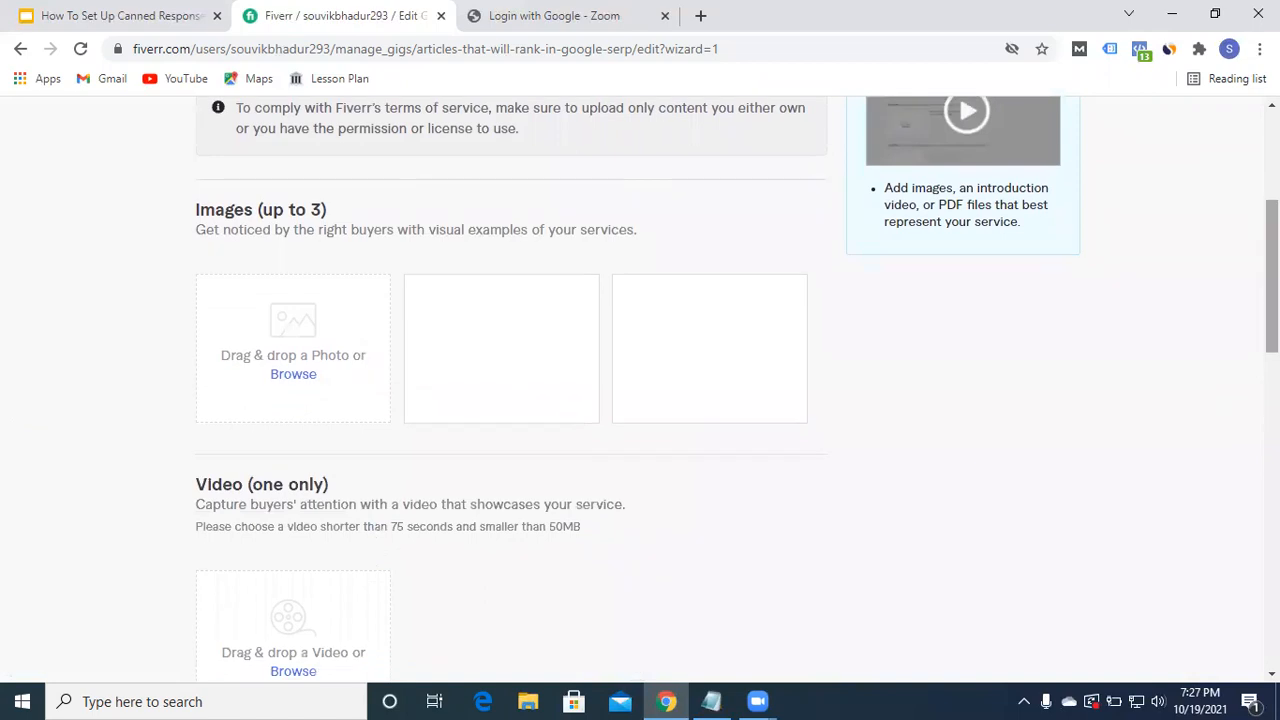
{"action": "scroll", "coordinate": [640, 386], "scroll_direction": "down", "scroll_amount": 2}
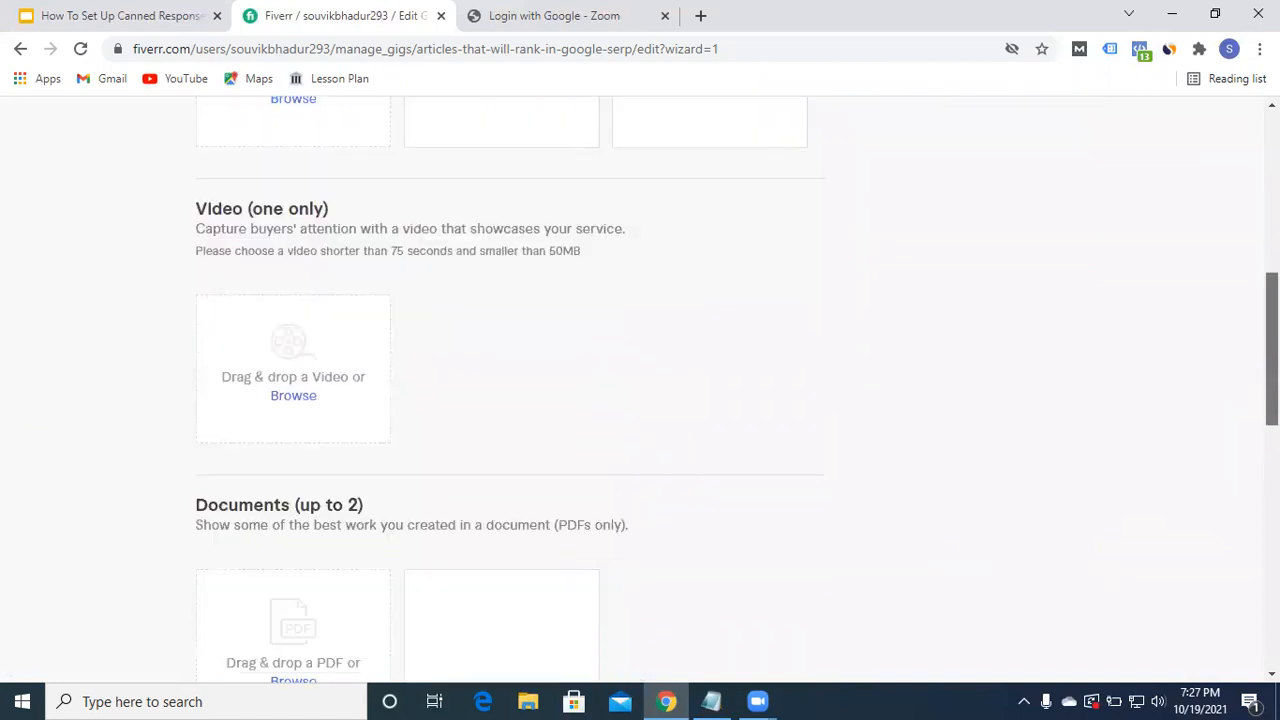
{"action": "scroll", "coordinate": [1248, 285], "scroll_direction": "up", "scroll_amount": 4}
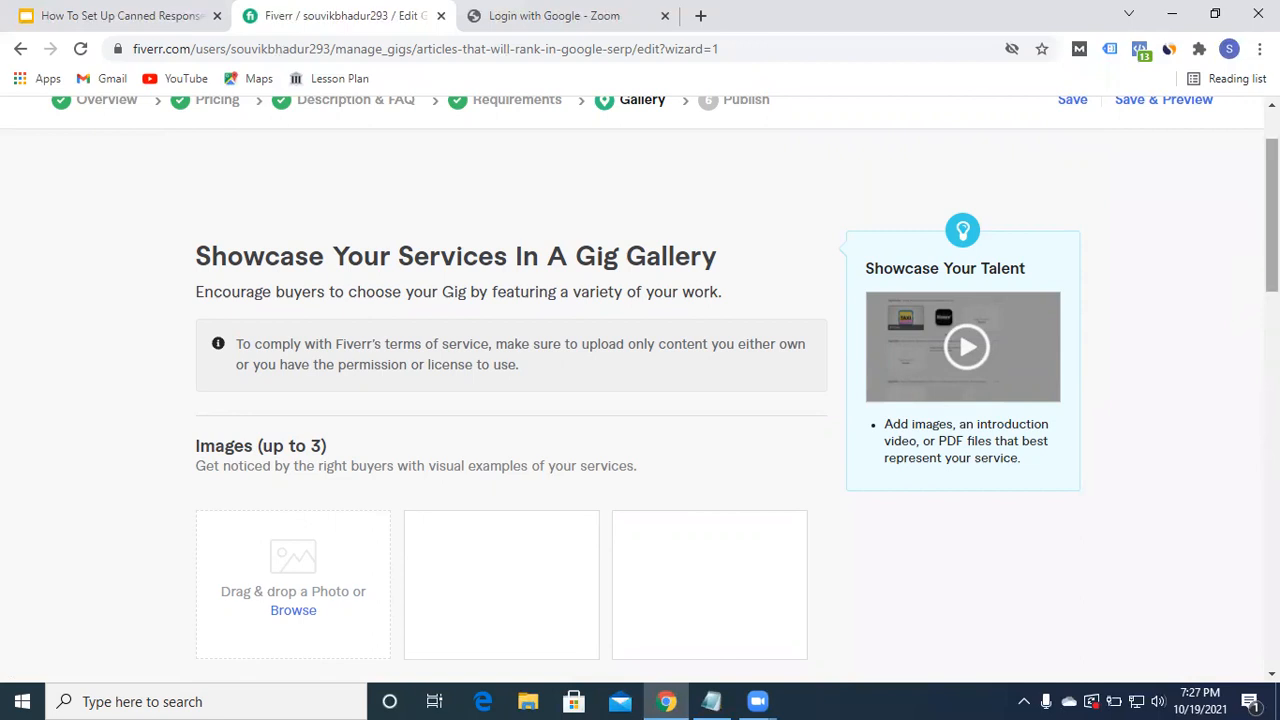
{"action": "scroll", "coordinate": [640, 400], "scroll_direction": "down", "scroll_amount": 3}
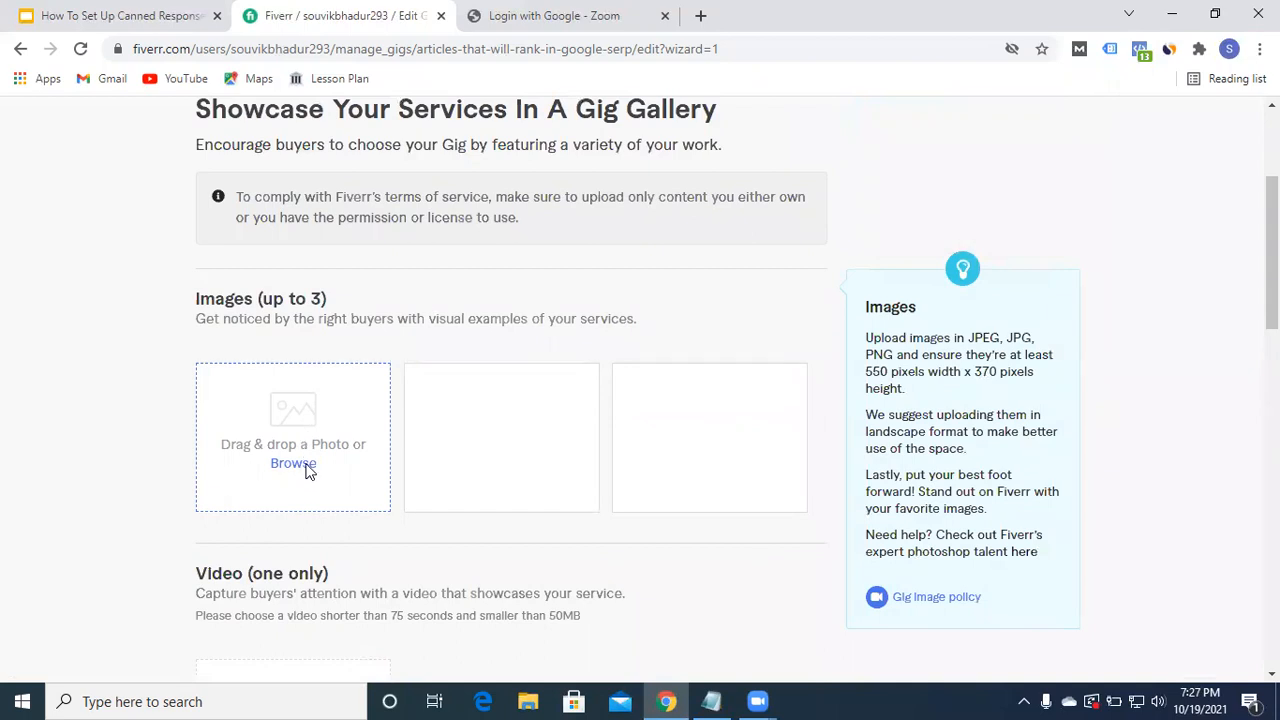
{"action": "left_click", "coordinate": [293, 463]}
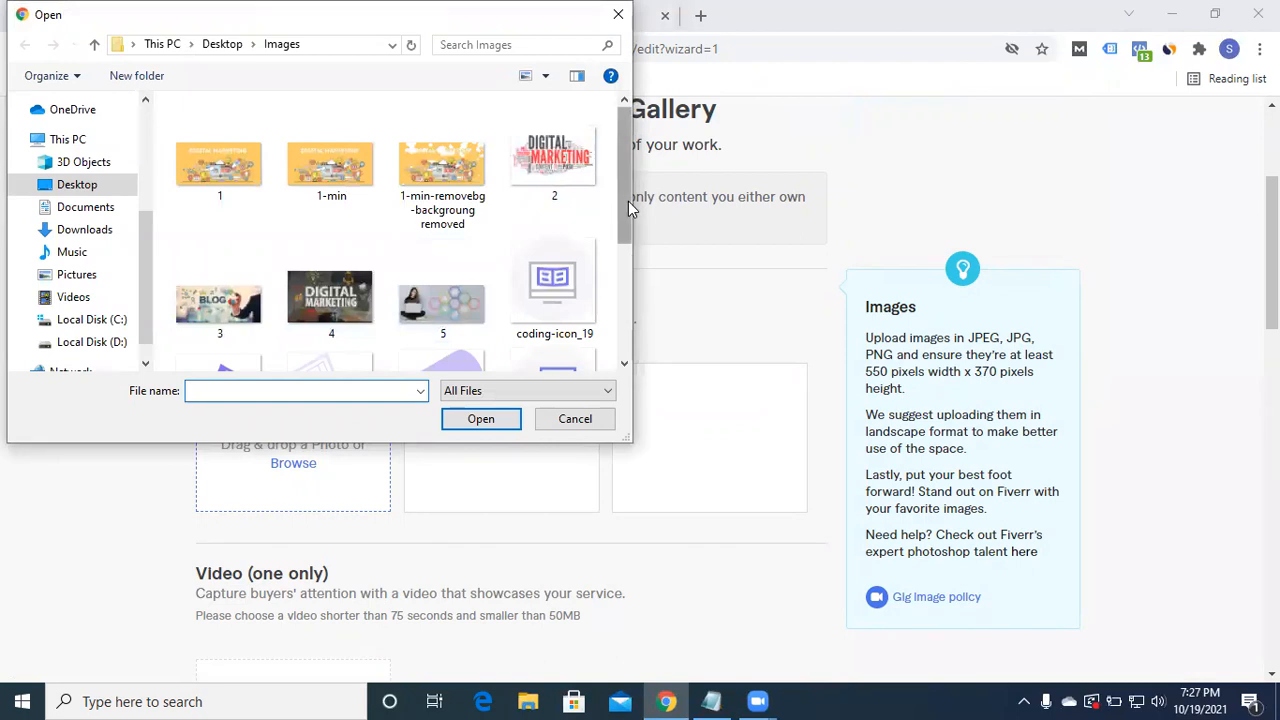
{"action": "left_click_drag", "start_coordinate": [628, 201], "coordinate": [630, 325]}
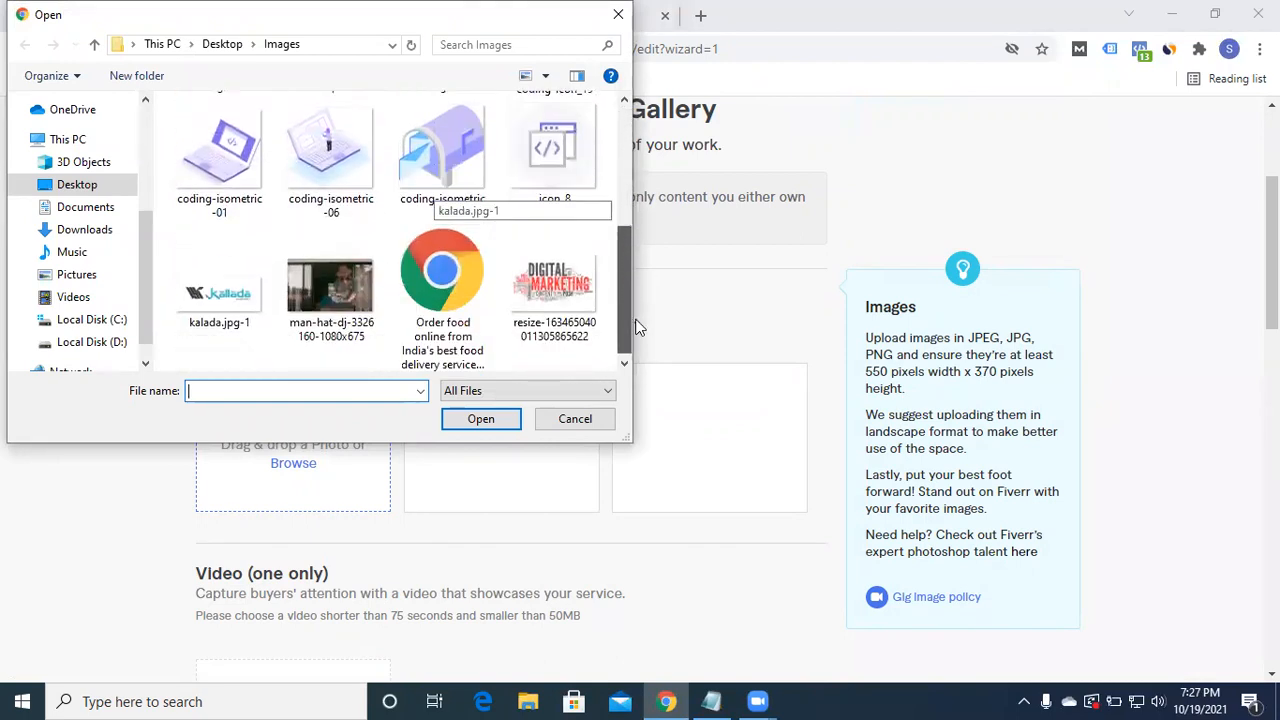
{"action": "left_click", "coordinate": [553, 283]}
{"action": "double_click", "coordinate": [552, 280]}
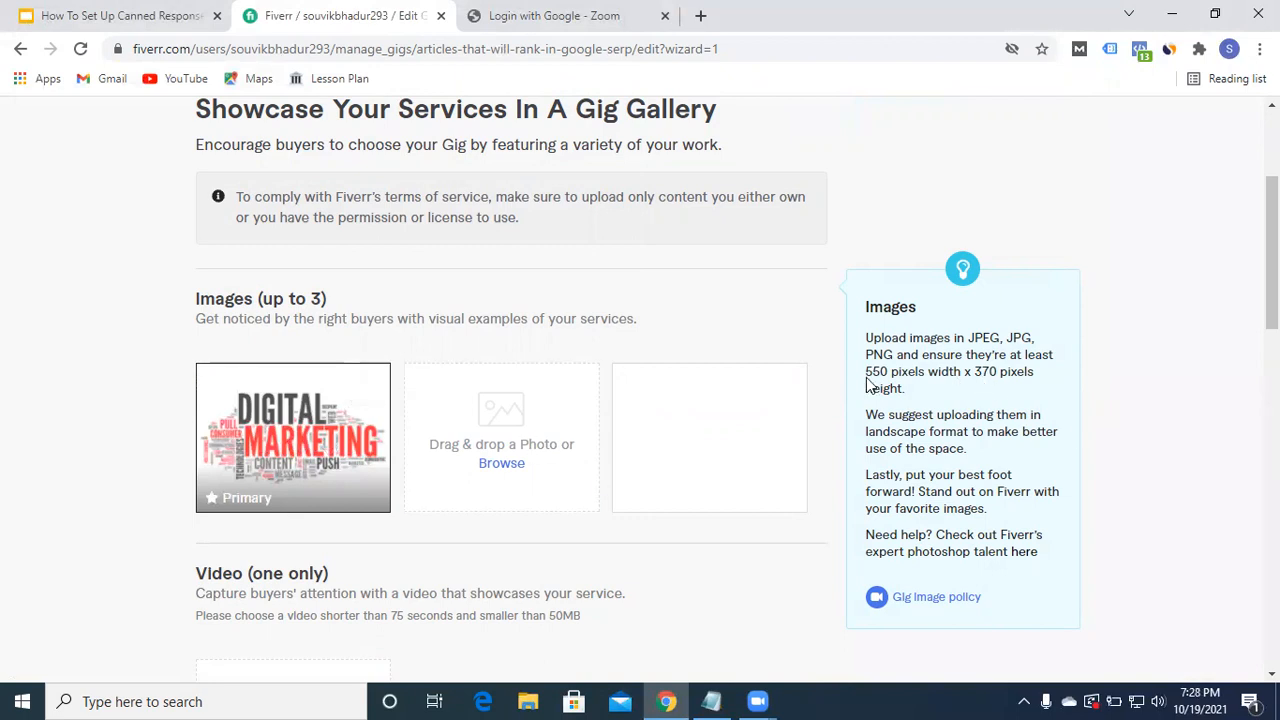
Check the minimum image size guideline and save the gallery without a video or documents, continuing to the Publish stage.
{"action": "left_click_drag", "start_coordinate": [866, 371], "coordinate": [1000, 372]}
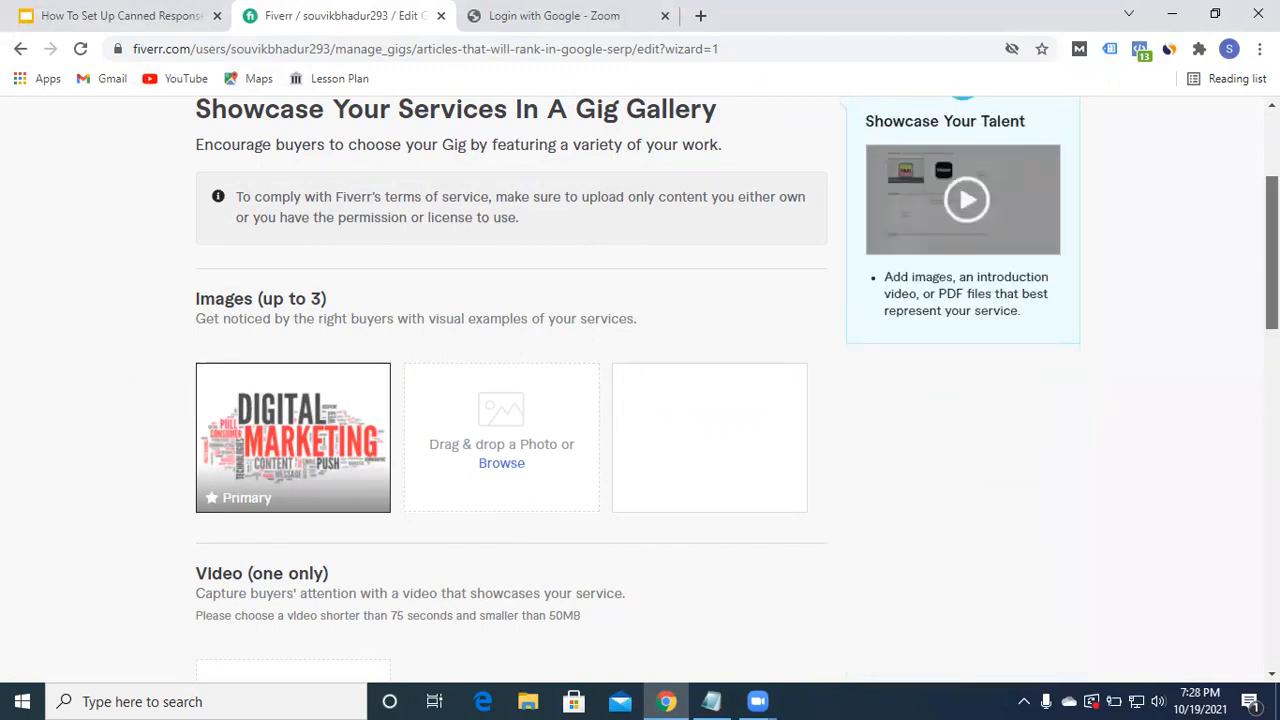
{"action": "scroll", "coordinate": [57, 507], "scroll_direction": "down", "scroll_amount": 2}
{"action": "scroll", "coordinate": [793, 451], "scroll_direction": "down", "scroll_amount": 5}
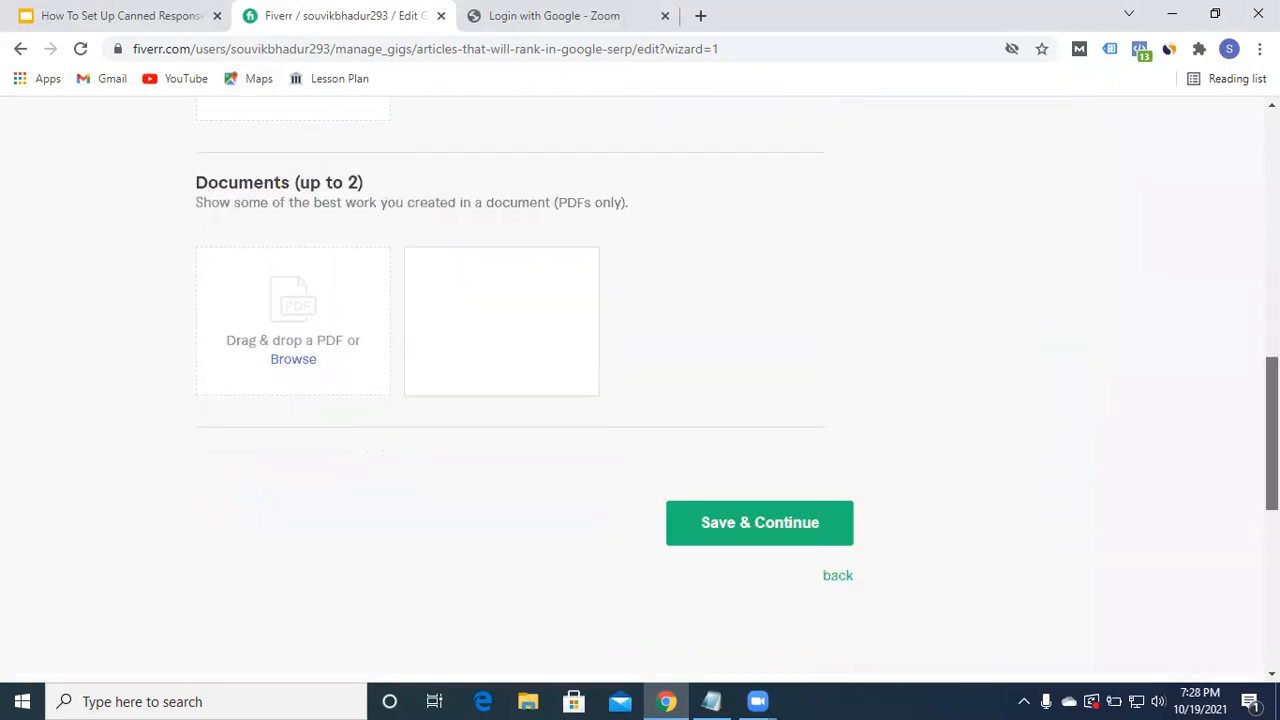
{"action": "left_click", "coordinate": [762, 537]}
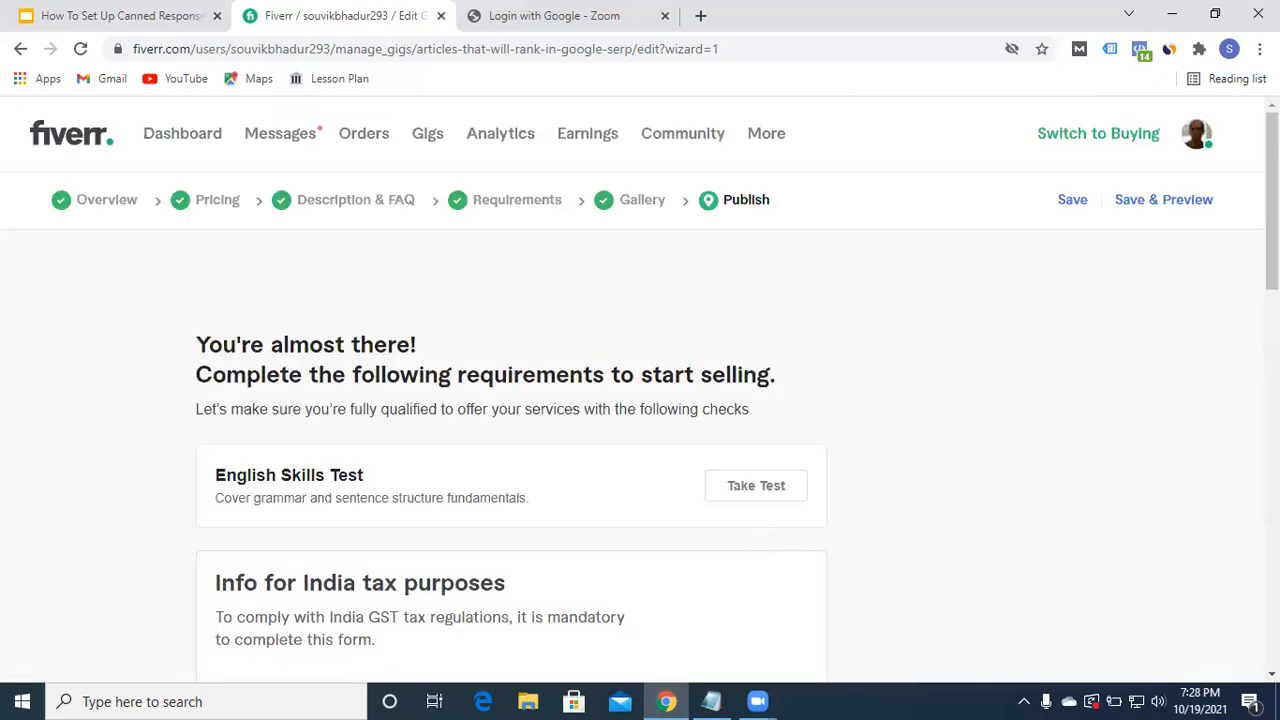
Review the English Skills Test requirement and enter the seller's full name in the India tax purposes form.
{"action": "scroll", "coordinate": [640, 390], "scroll_direction": "down", "scroll_amount": 1}
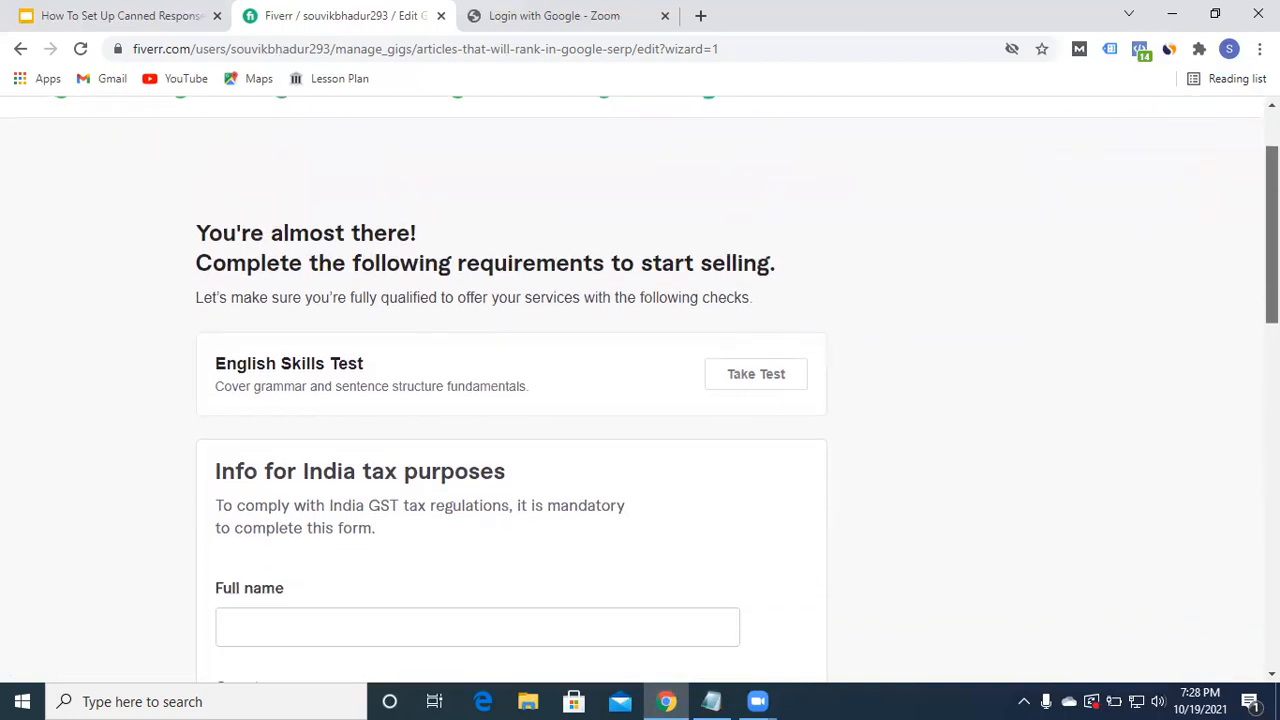
{"action": "scroll", "coordinate": [640, 390], "scroll_direction": "down", "scroll_amount": 1}
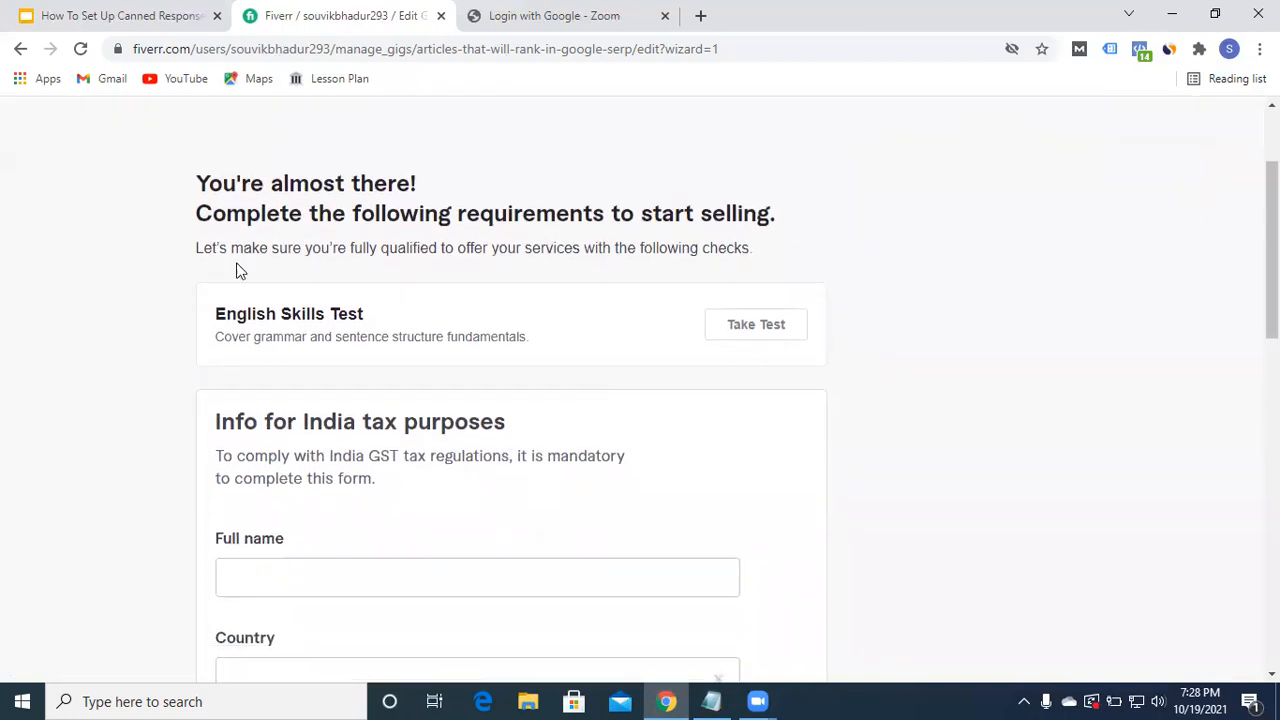
{"action": "left_click_drag", "start_coordinate": [217, 314], "coordinate": [386, 330]}
{"action": "left_click", "coordinate": [113, 349]}
{"action": "left_click_drag", "start_coordinate": [1272, 250], "coordinate": [1272, 318]}
{"action": "left_click", "coordinate": [474, 337]}
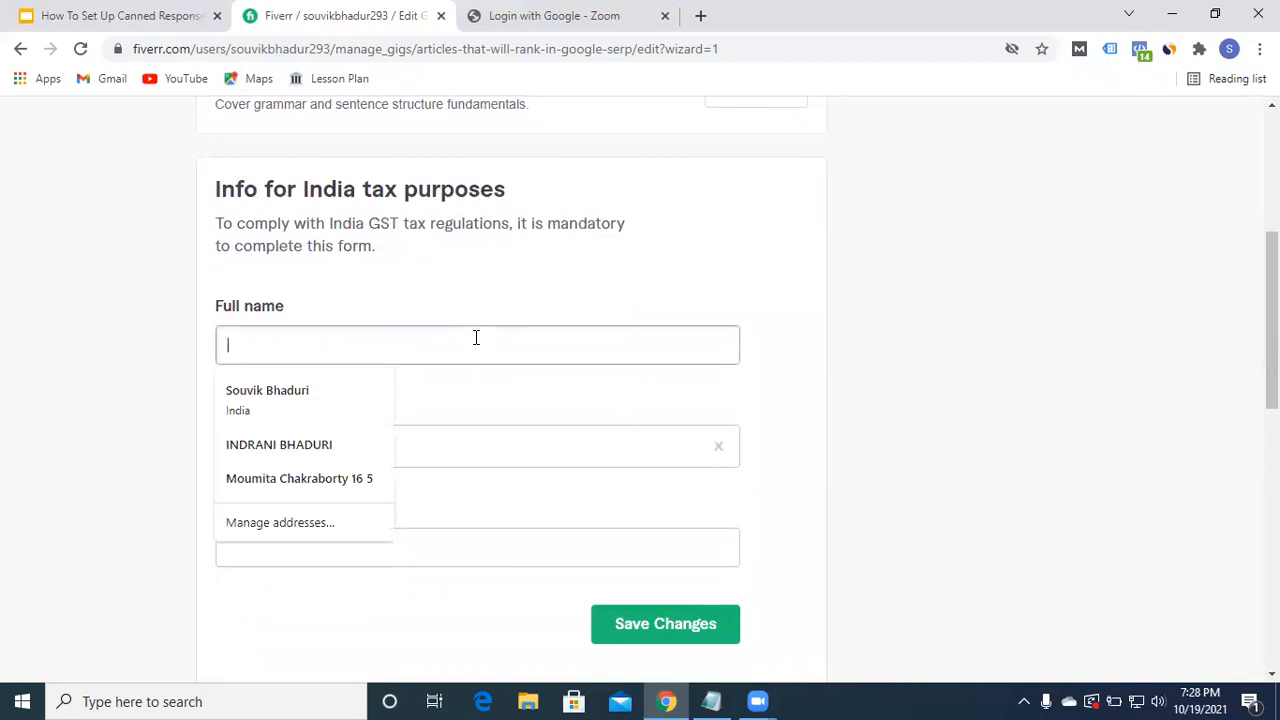
{"action": "type", "text": "Kate"}
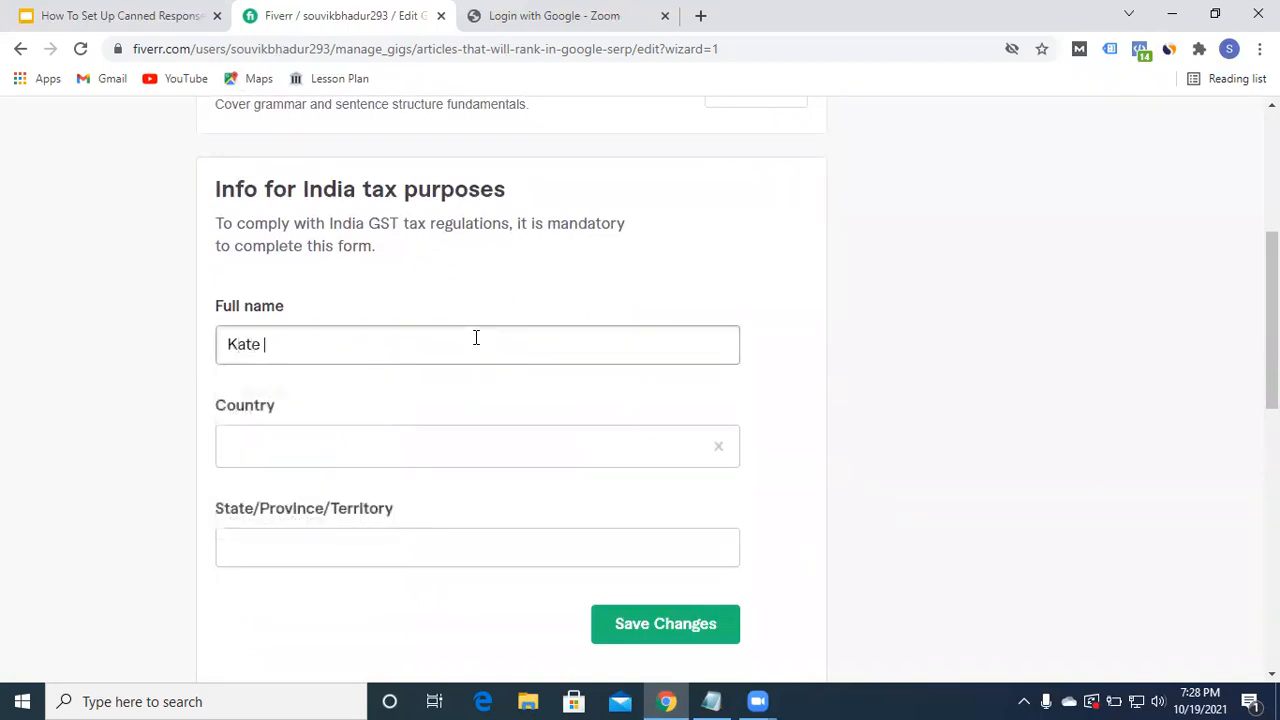
{"action": "type", "text": " Dun"}
Set the country to India and the State/Union territory to West Bengal in the tax form.
{"action": "left_click", "coordinate": [476, 445]}
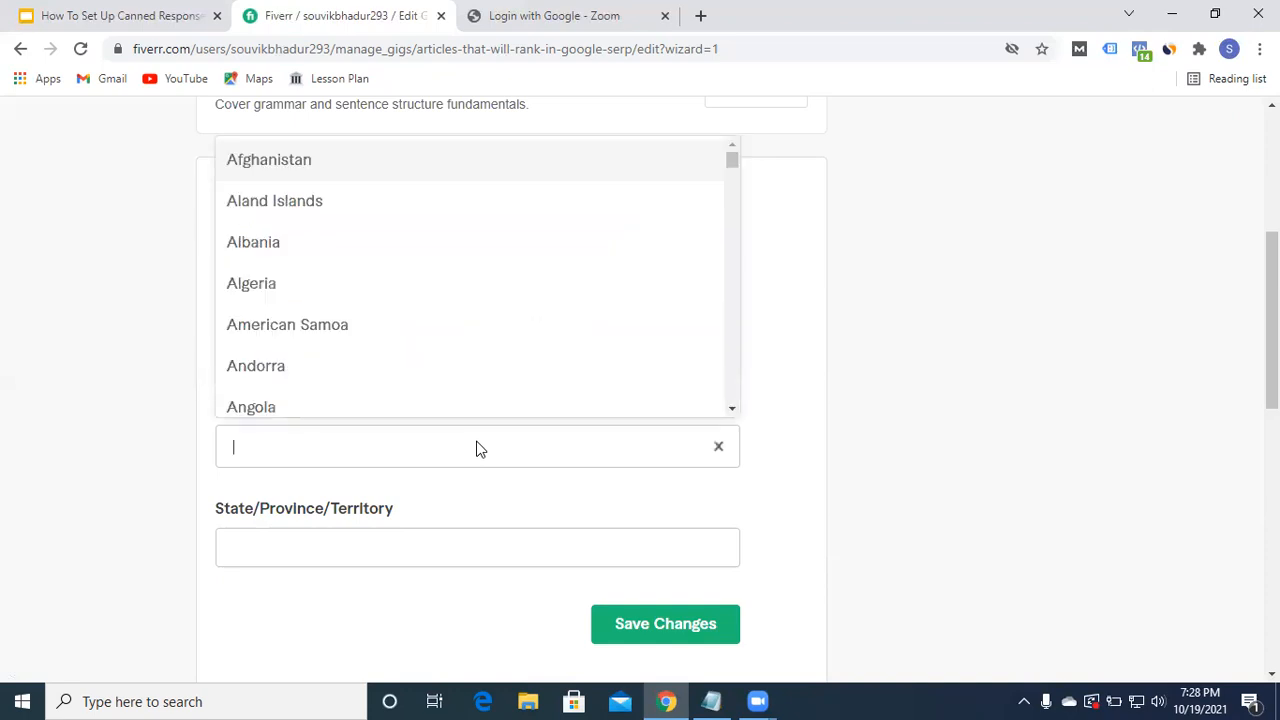
{"action": "type", "text": "i"}
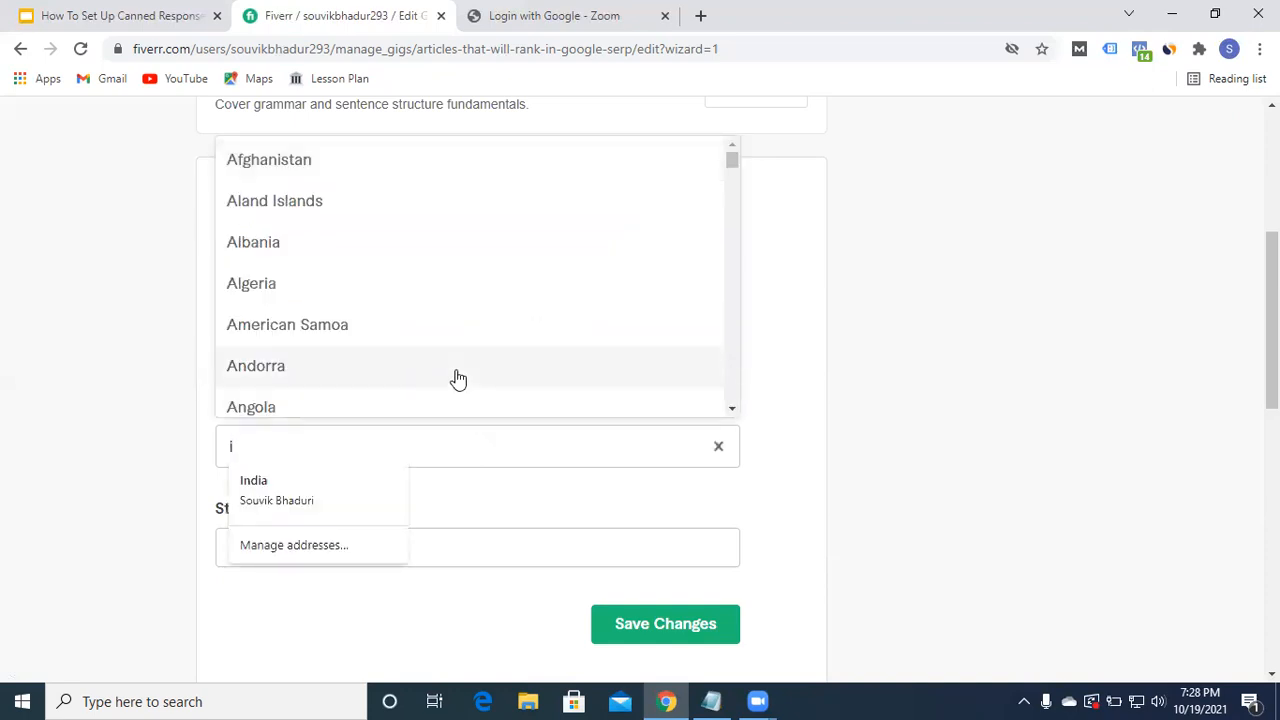
{"action": "type", "text": "ndi"}
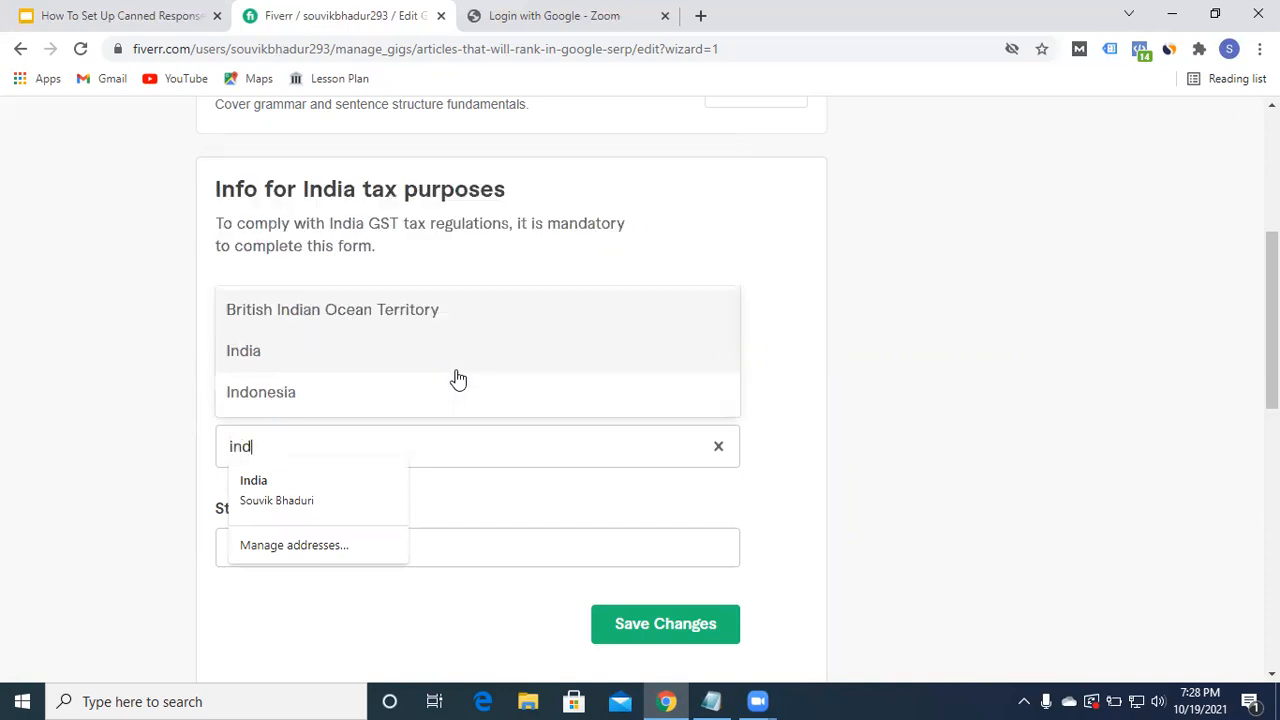
{"action": "left_click", "coordinate": [458, 399]}
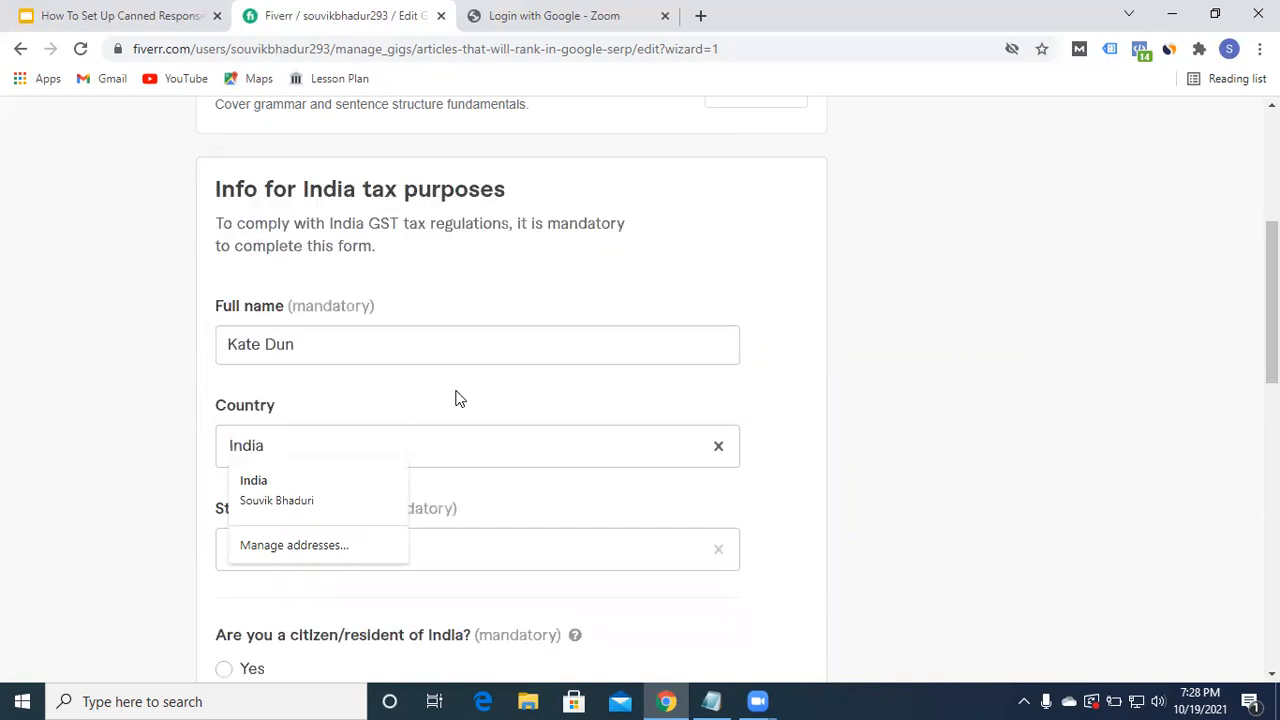
{"action": "left_click", "coordinate": [154, 428]}
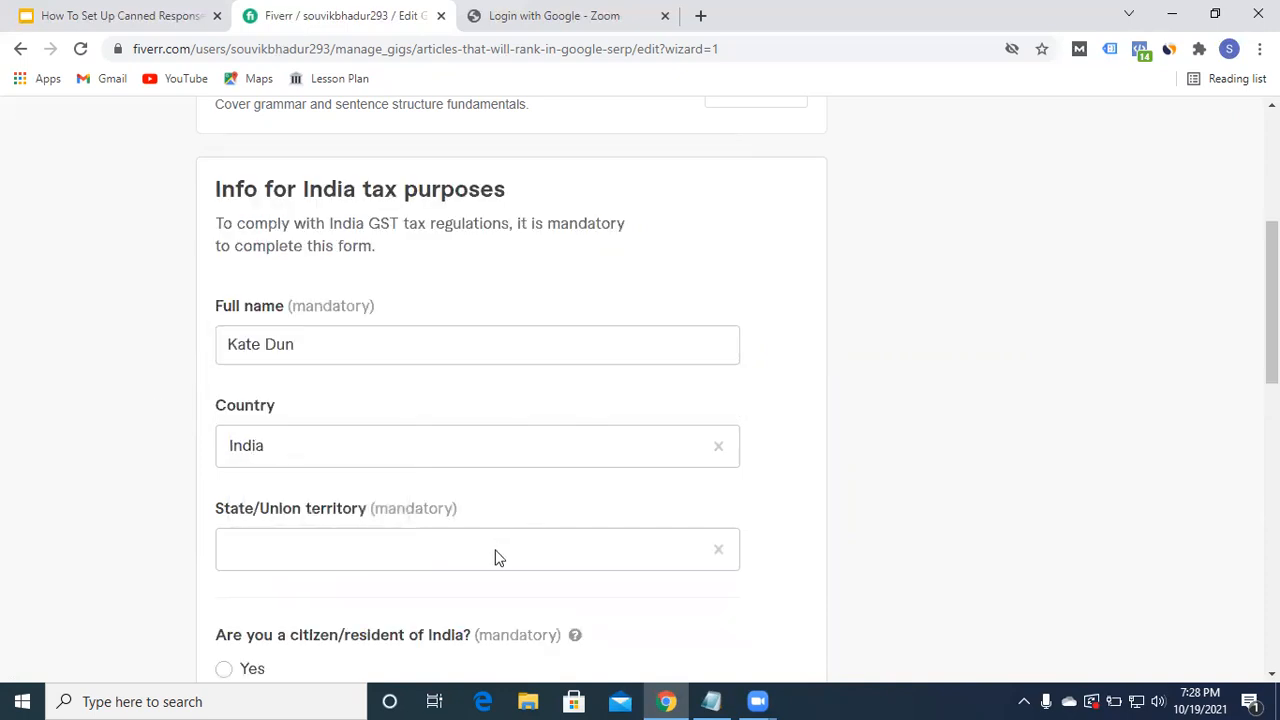
{"action": "left_click", "coordinate": [310, 556]}
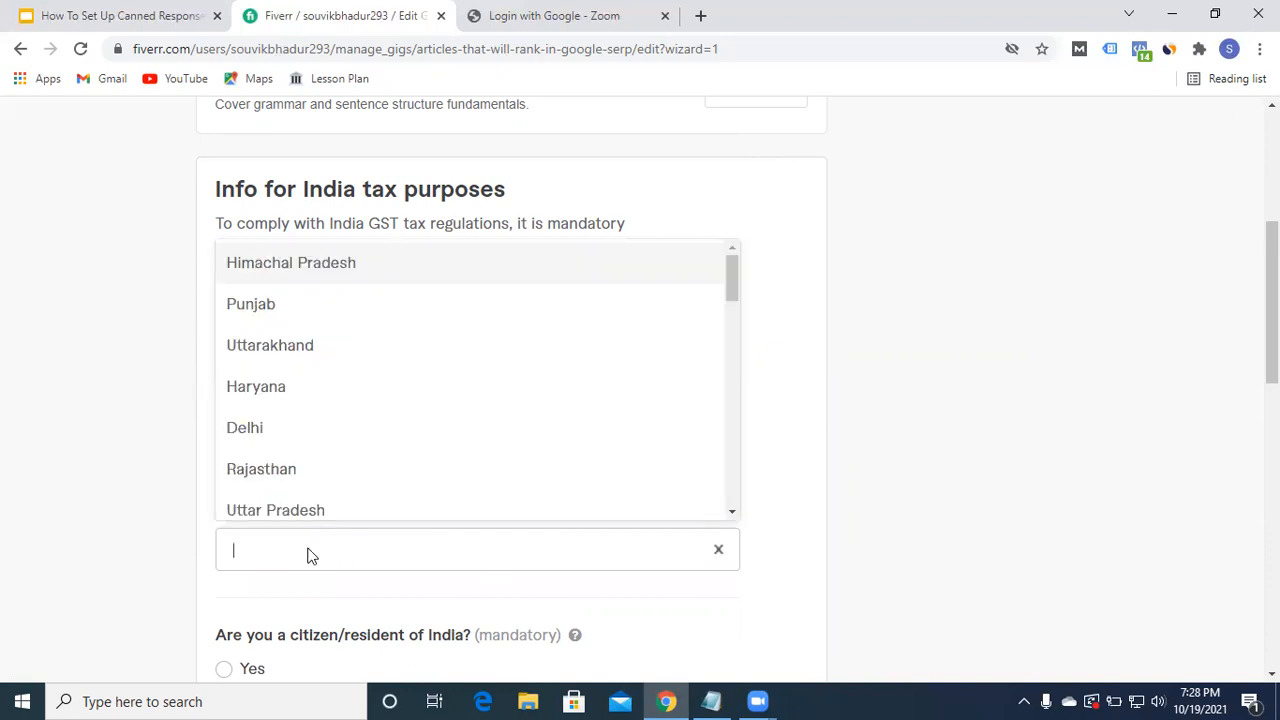
{"action": "type", "text": "west"}
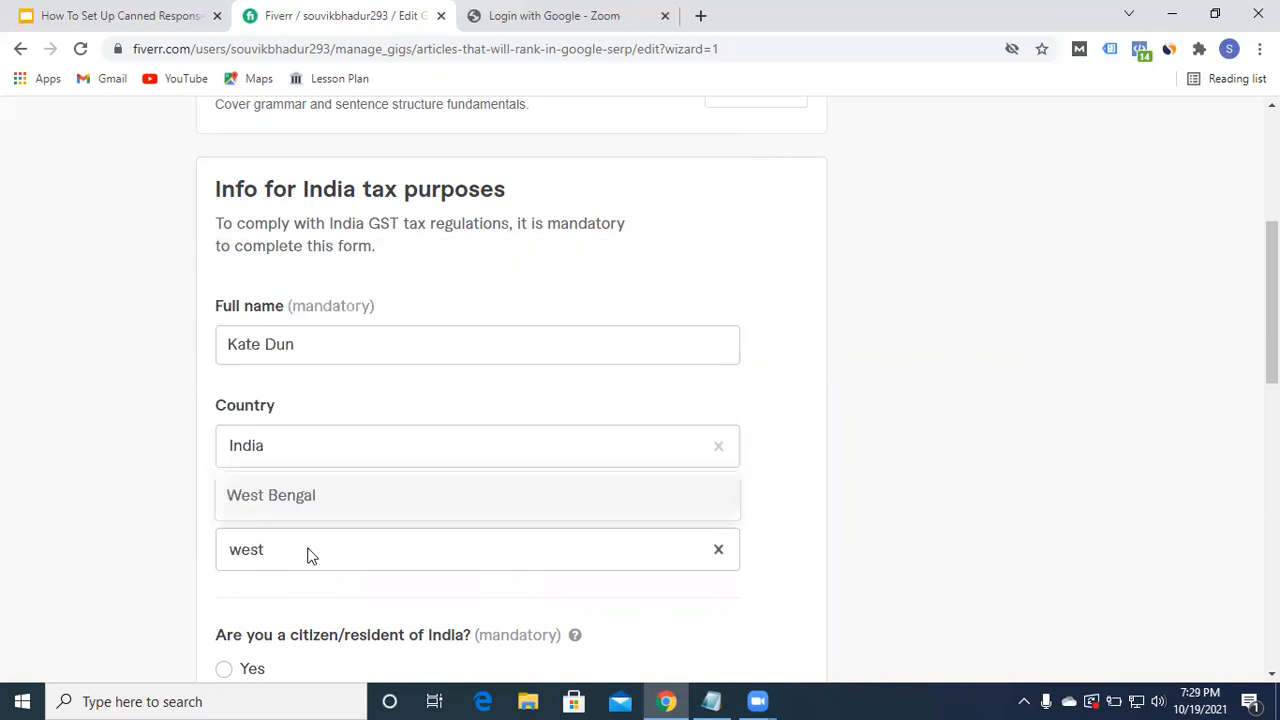
{"action": "left_click", "coordinate": [299, 498]}
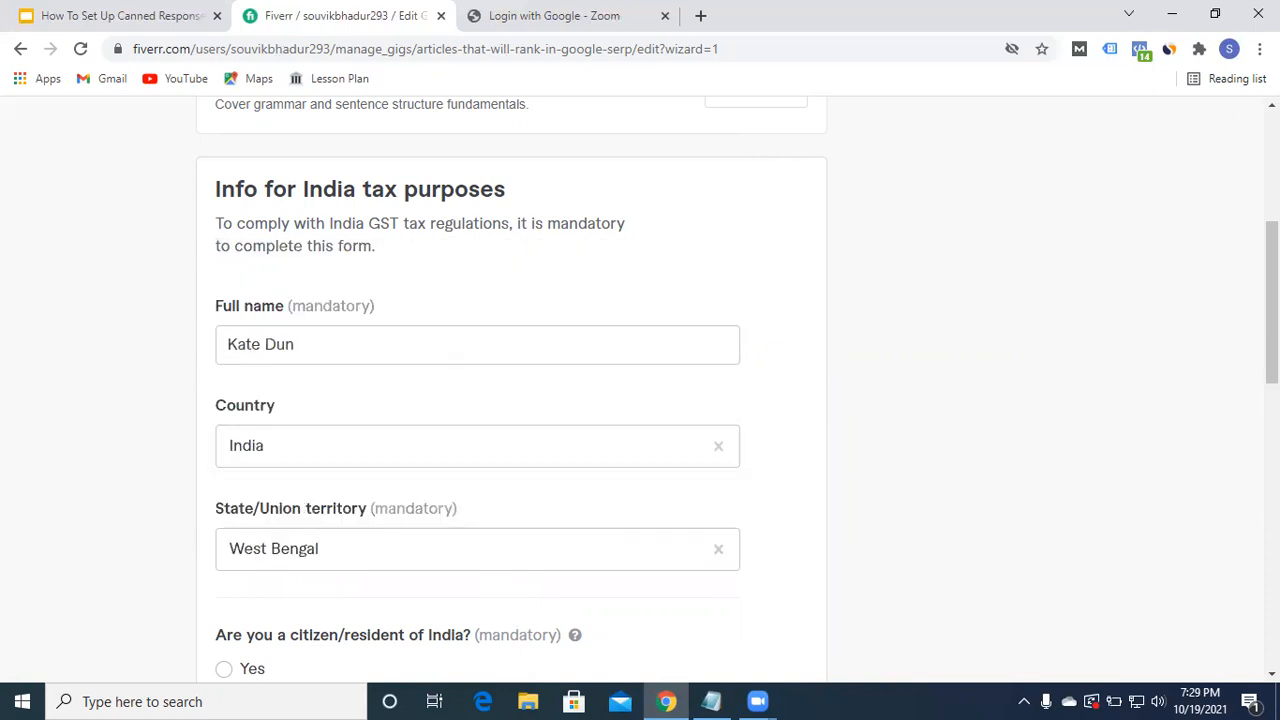
Answer Yes to being a citizen/resident of India and Yes to being registered for India GST.
{"action": "left_click_drag", "start_coordinate": [1272, 300], "coordinate": [1272, 375]}
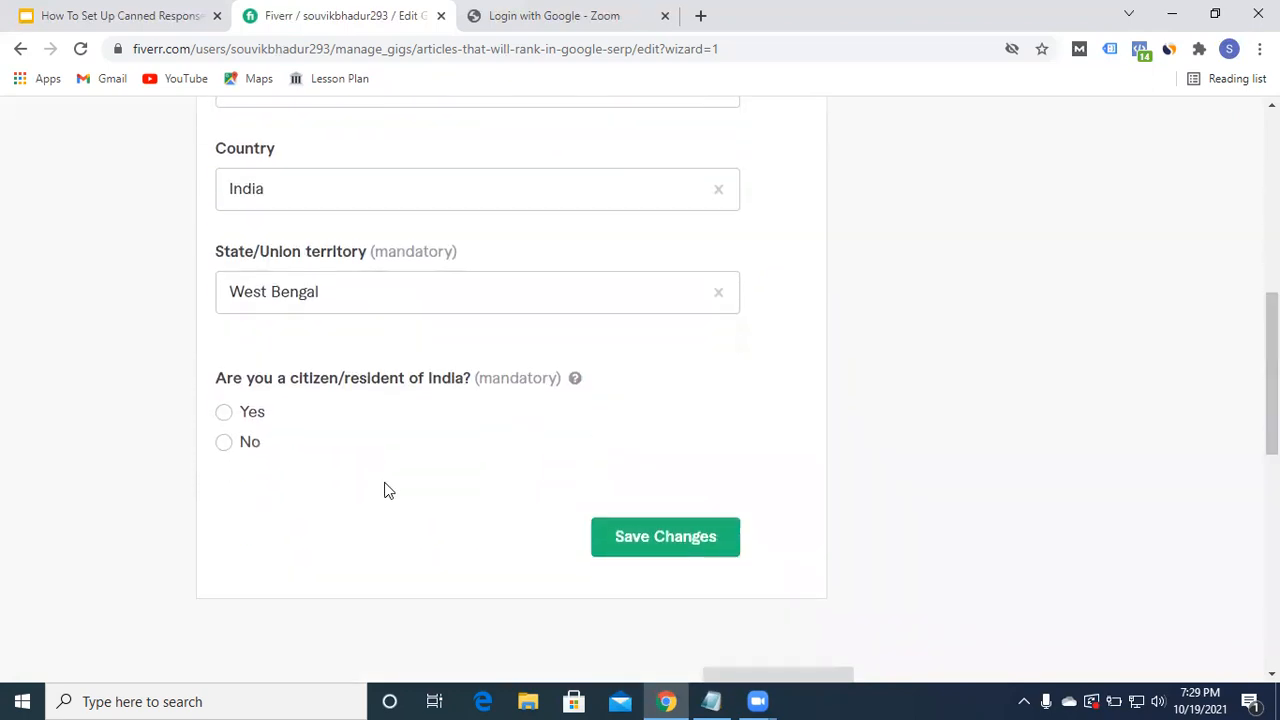
{"action": "left_click", "coordinate": [224, 413]}
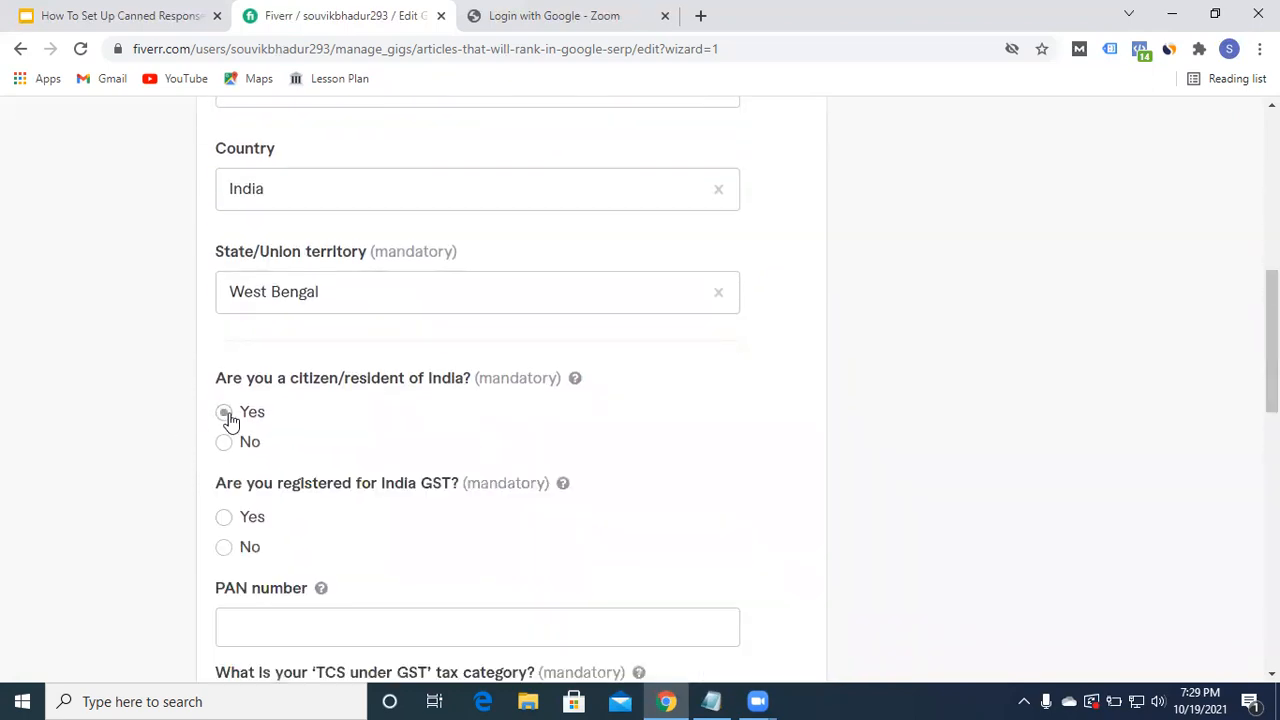
{"action": "left_click", "coordinate": [224, 518]}
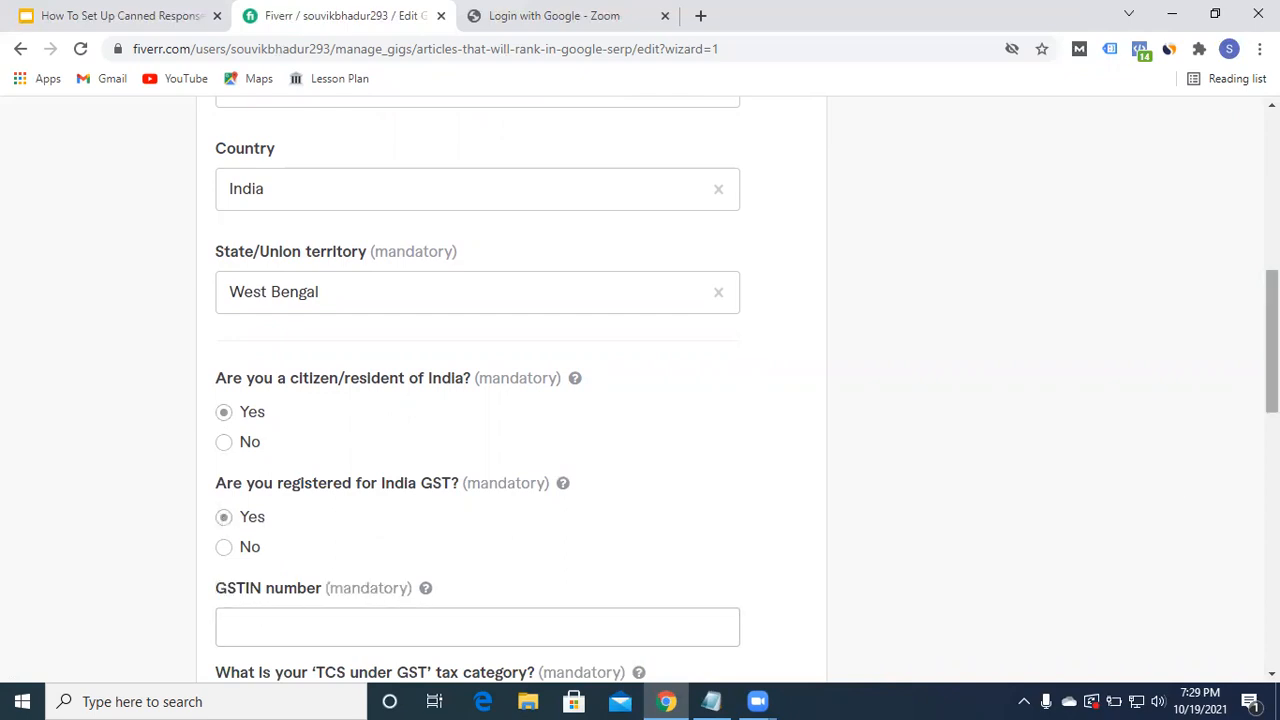
View the available options for the 'TCS under GST' tax category and close the list without choosing another one.
{"action": "scroll", "coordinate": [640, 380], "scroll_direction": "down", "scroll_amount": 3}
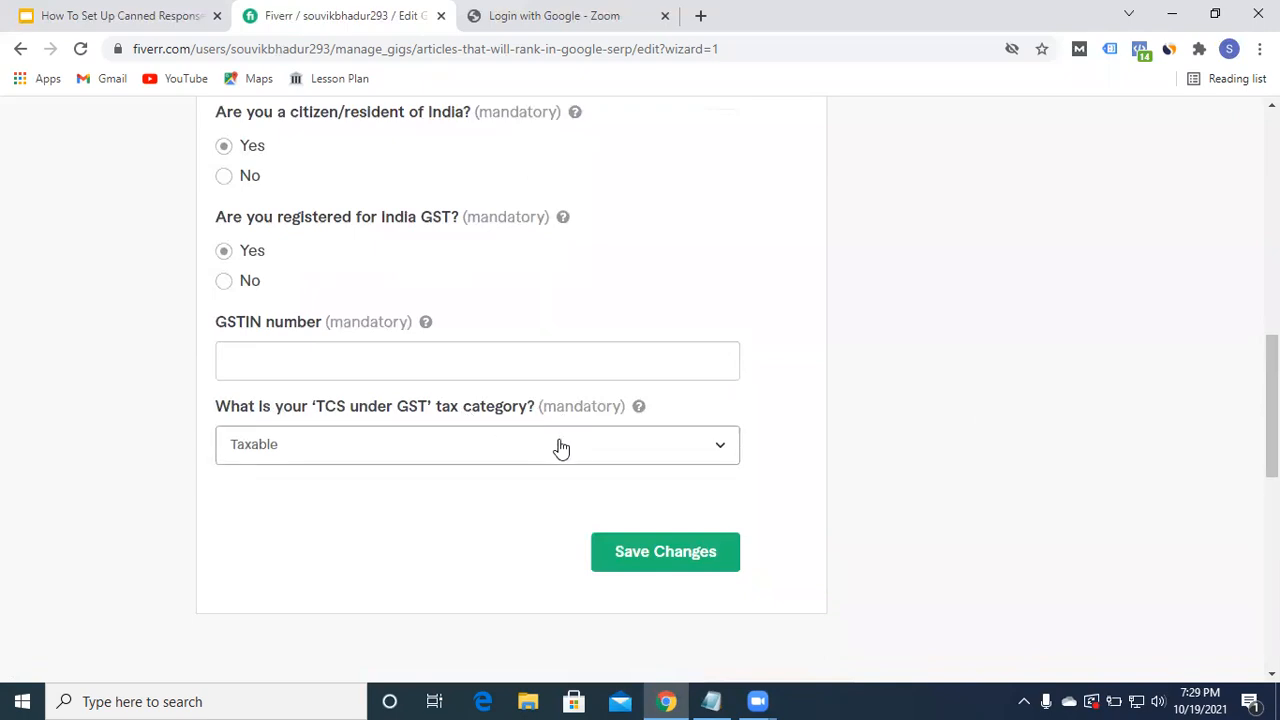
{"action": "left_click", "coordinate": [561, 446]}
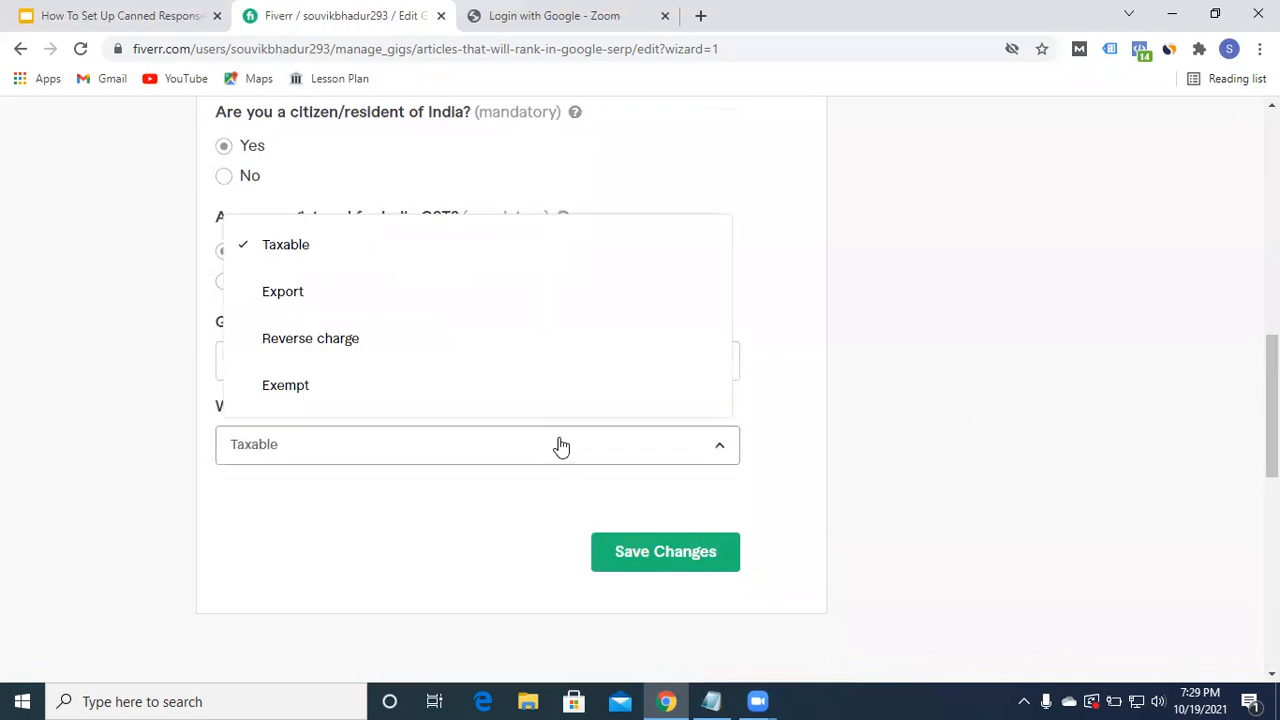
{"action": "left_click", "coordinate": [28, 418]}
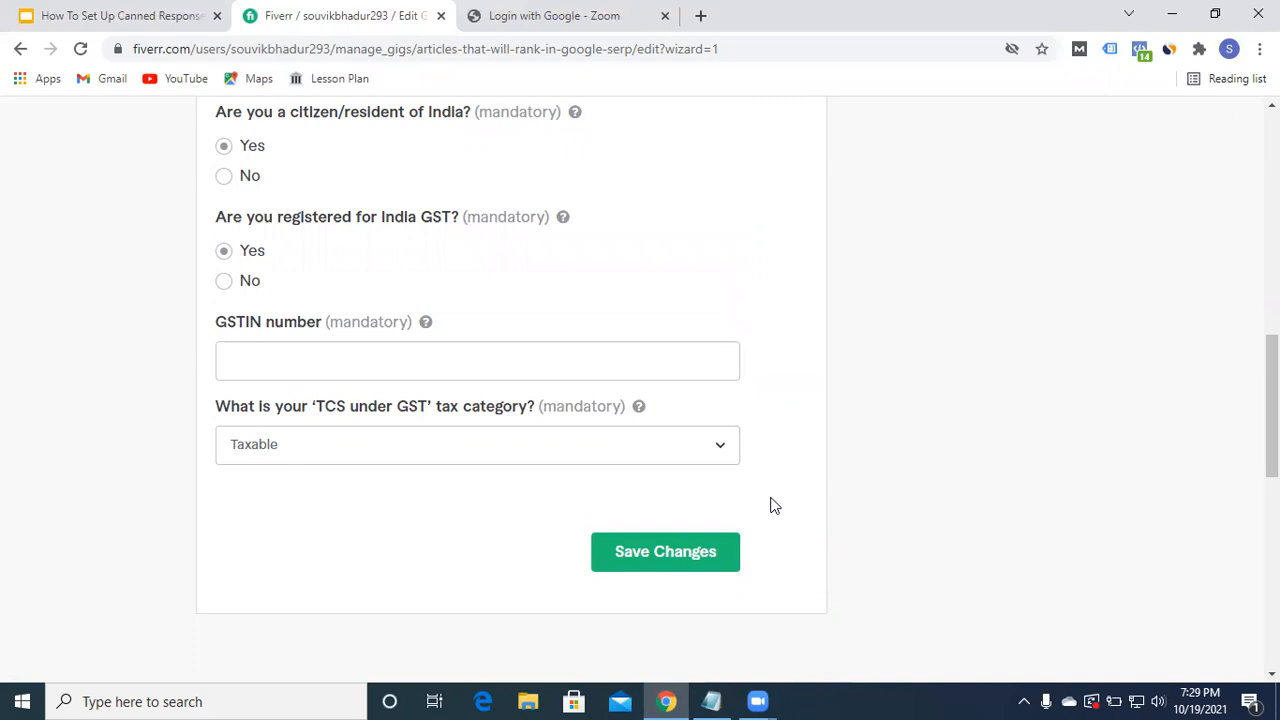
Open the English Skills Test from the requirements for starting to sell and highlight the test page's title.
{"action": "left_click_drag", "start_coordinate": [1272, 405], "coordinate": [1272, 216]}
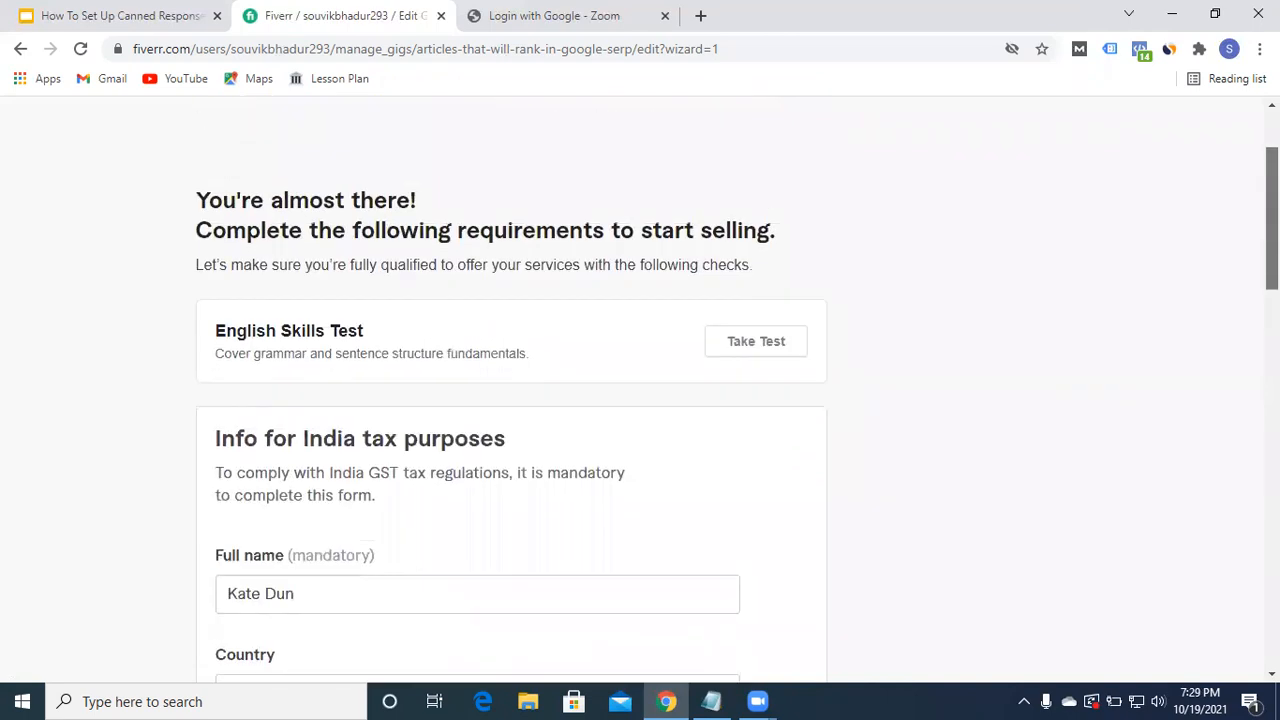
{"action": "left_click", "coordinate": [768, 354]}
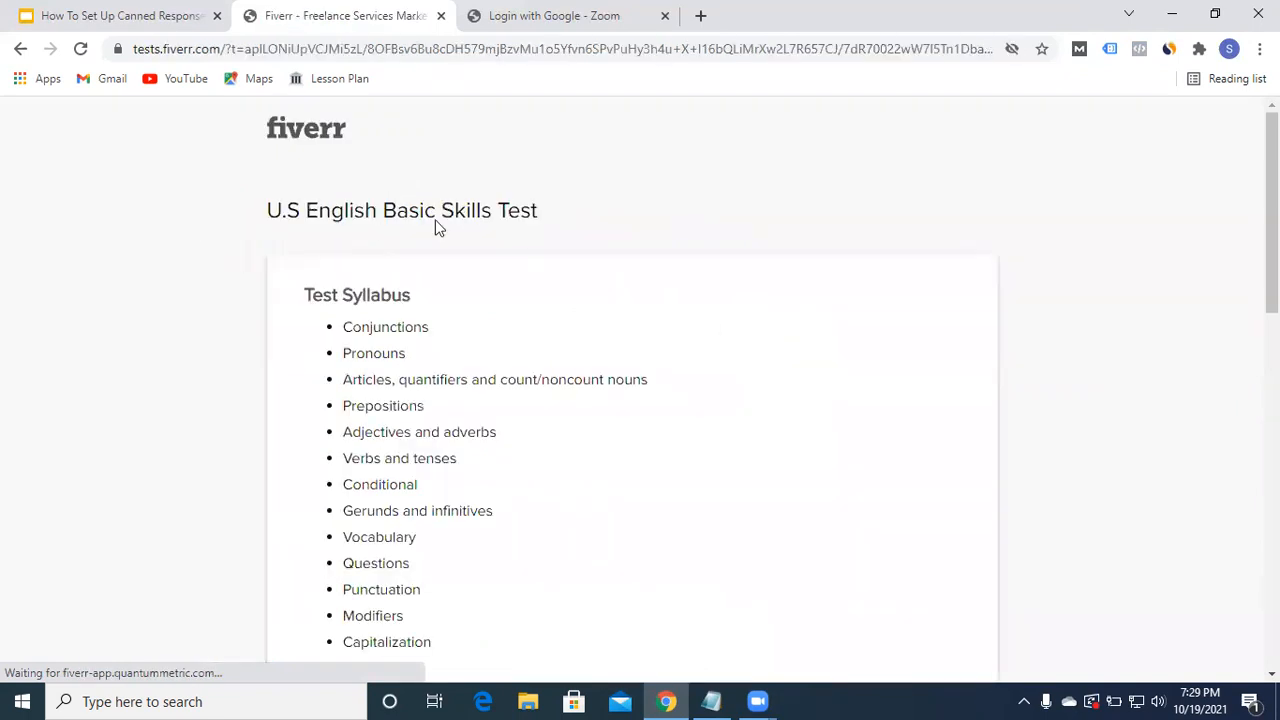
{"action": "left_click_drag", "start_coordinate": [270, 210], "coordinate": [577, 229]}
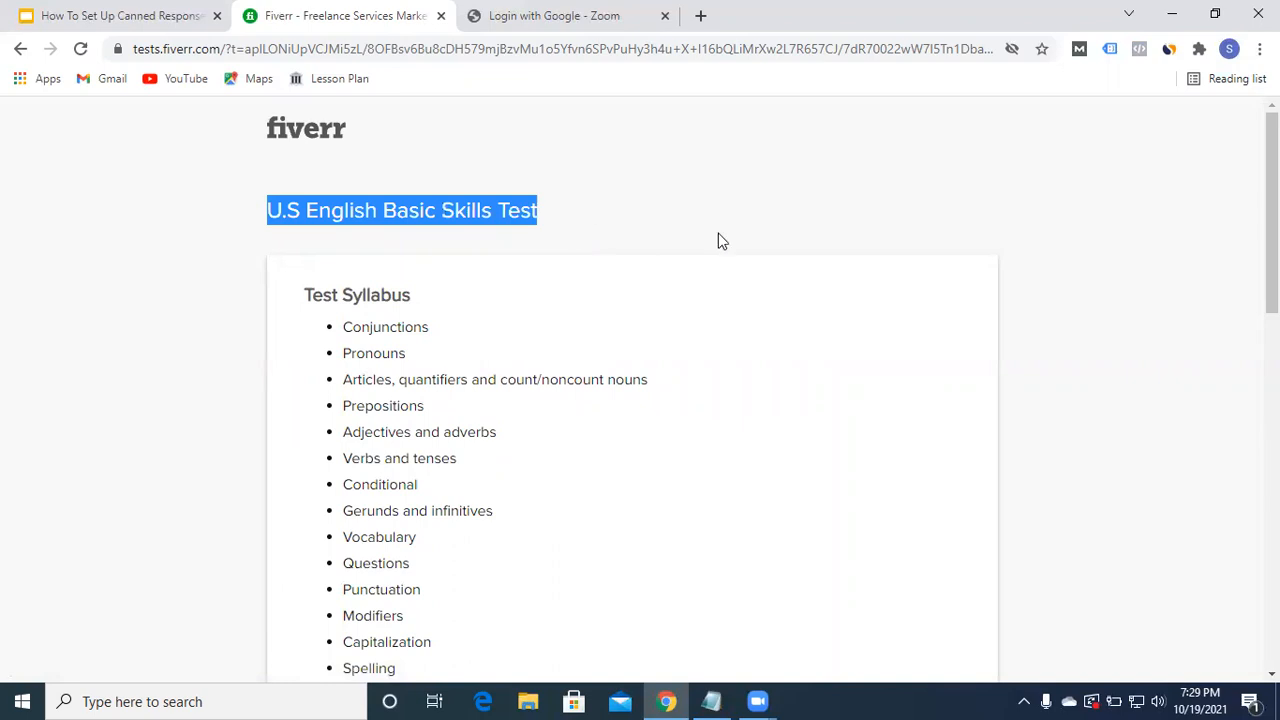
Review the test's syllabus, duration, question format and instructions, highlighting the rule on the waiting period between retakes, and return to the page's beginning.
{"action": "scroll", "coordinate": [640, 400], "scroll_direction": "down", "scroll_amount": 2}
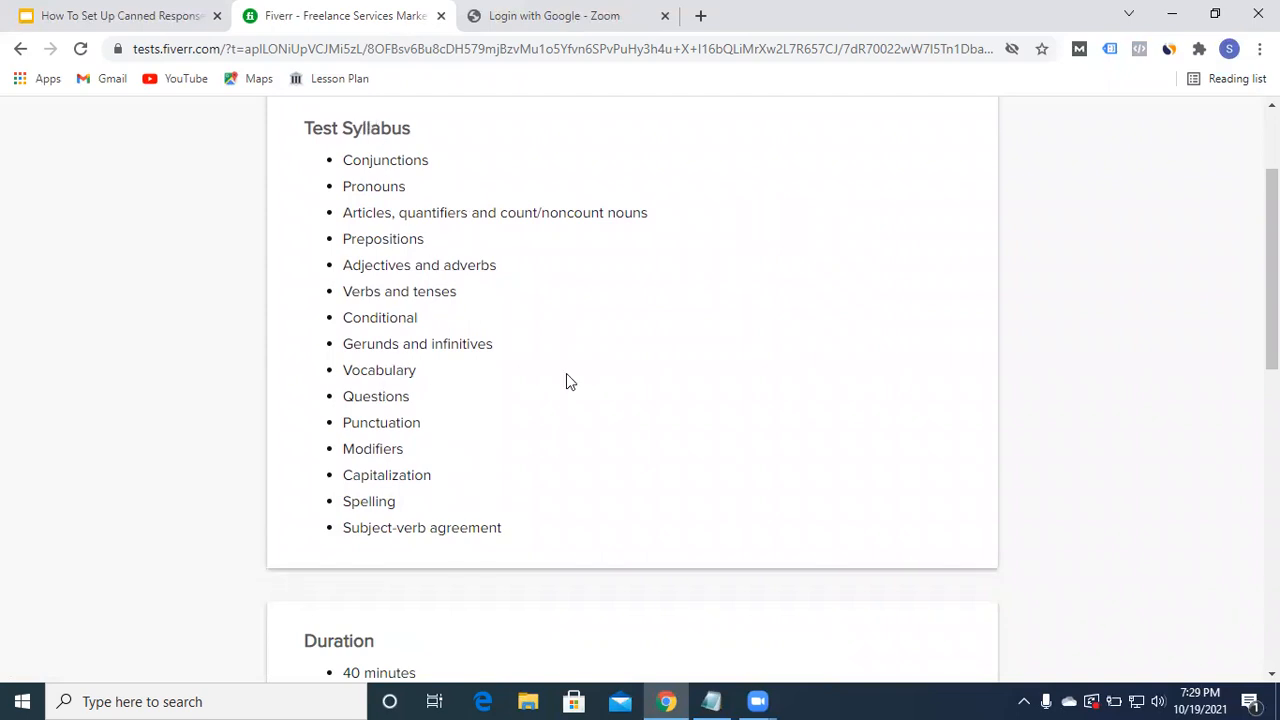
{"action": "scroll", "coordinate": [772, 390], "scroll_direction": "down", "scroll_amount": 3}
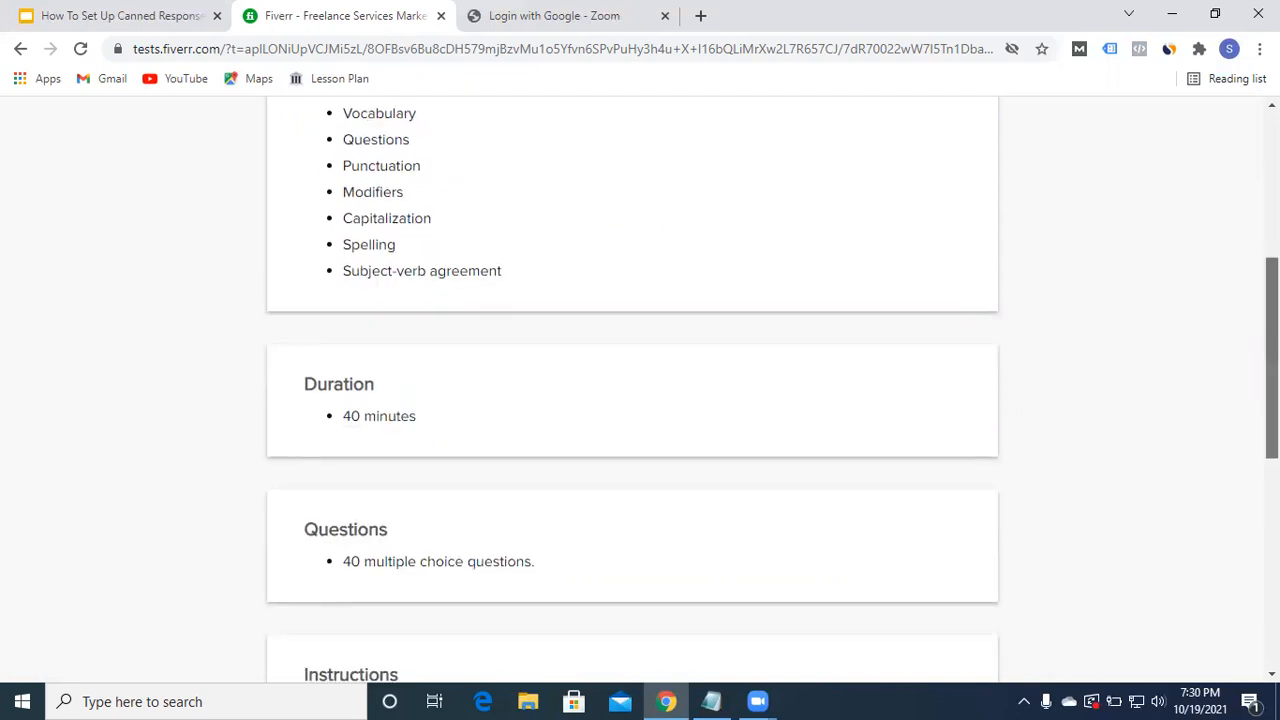
{"action": "scroll", "coordinate": [640, 390], "scroll_direction": "down", "scroll_amount": 3}
{"action": "scroll", "coordinate": [640, 390], "scroll_direction": "down", "scroll_amount": 2}
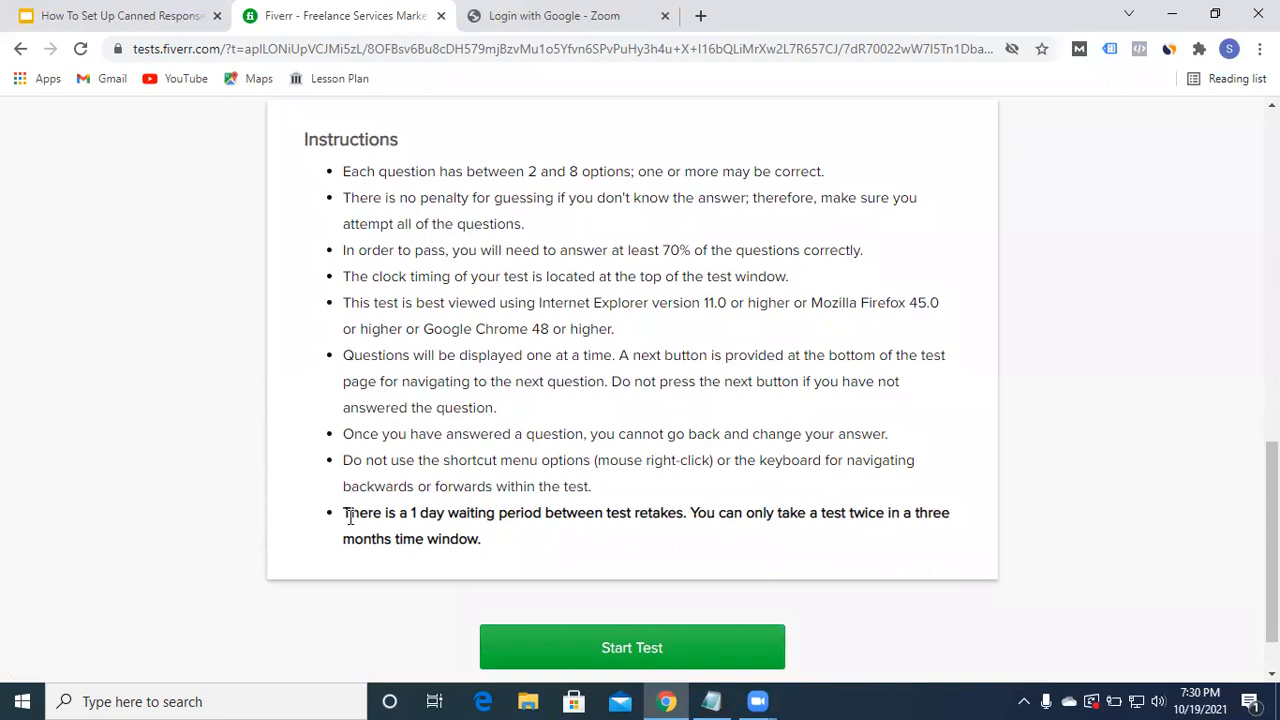
{"action": "left_click_drag", "start_coordinate": [342, 514], "coordinate": [517, 546]}
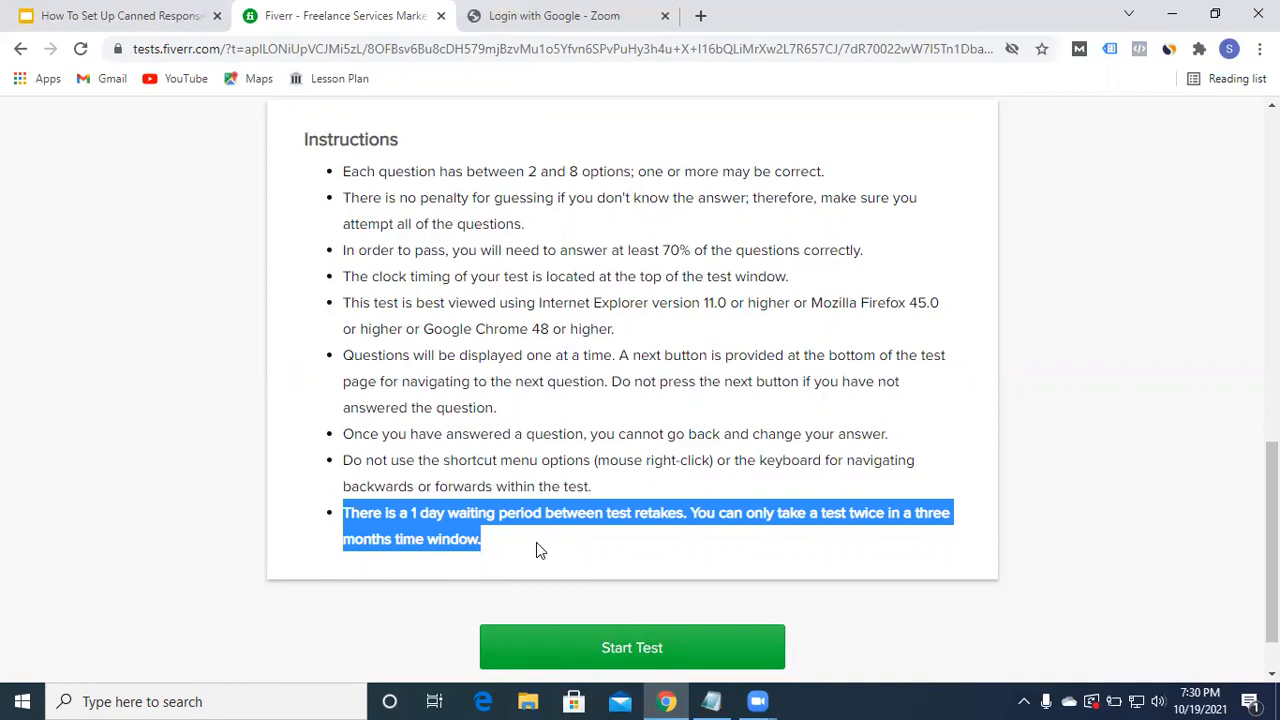
{"action": "left_click", "coordinate": [302, 553]}
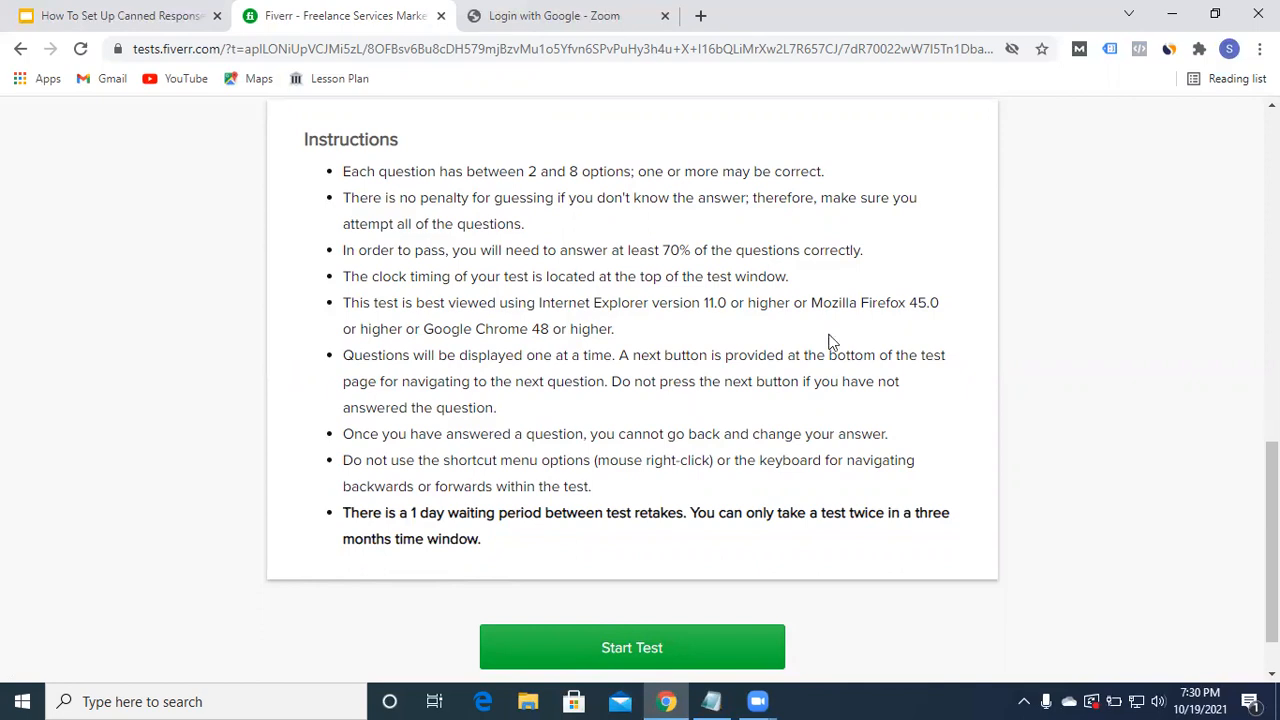
{"action": "scroll", "coordinate": [1250, 300], "scroll_direction": "up", "scroll_amount": 5}
{"action": "scroll", "coordinate": [1272, 300], "scroll_direction": "up", "scroll_amount": 5}
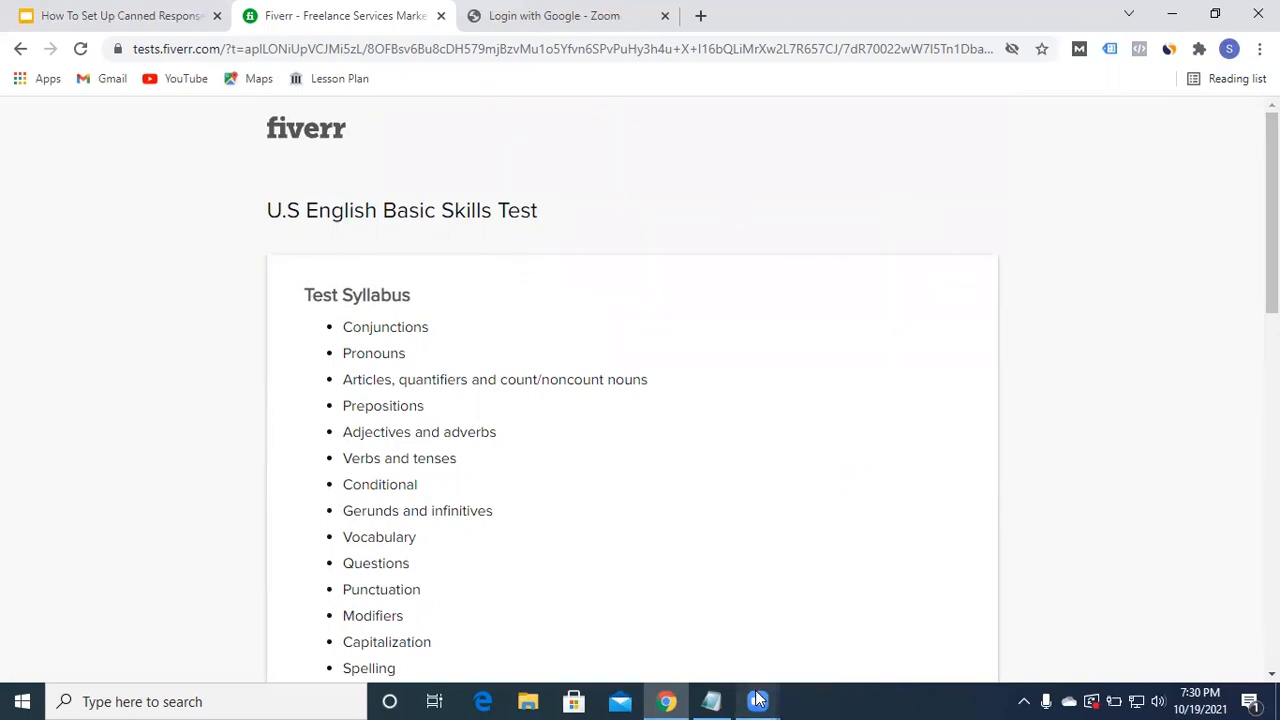
{"action": "left_click", "coordinate": [645, 700]}
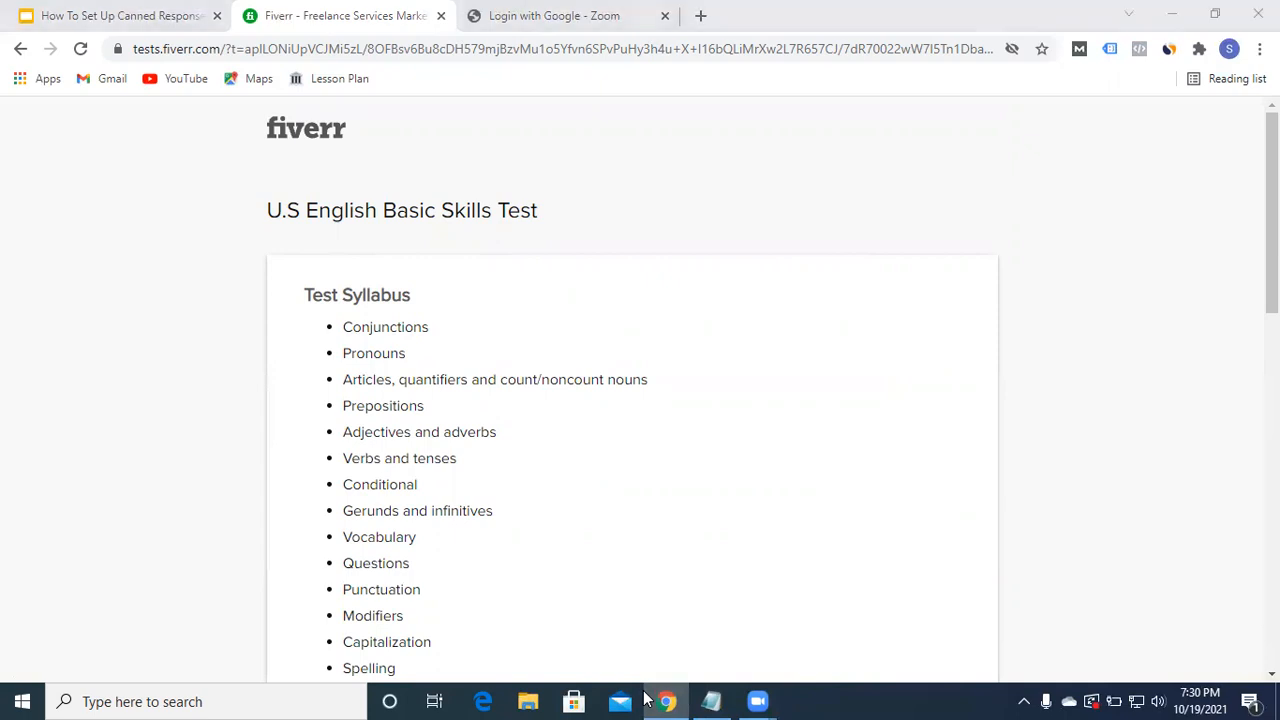